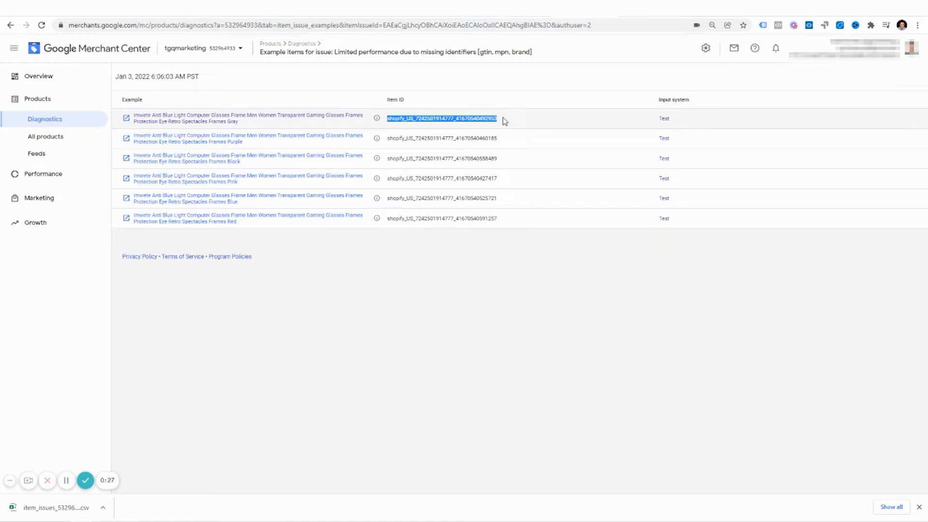
pyautogui.click(487, 122)
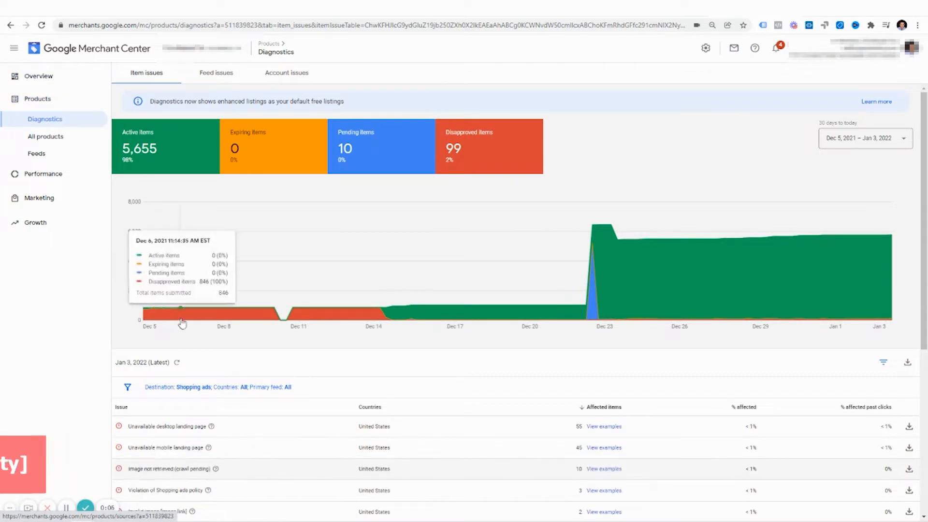
# - View the example items for the "Unavailable desktop landing page" issue, and return to the item issues overview
pyautogui.scroll(-3, 182, 333)
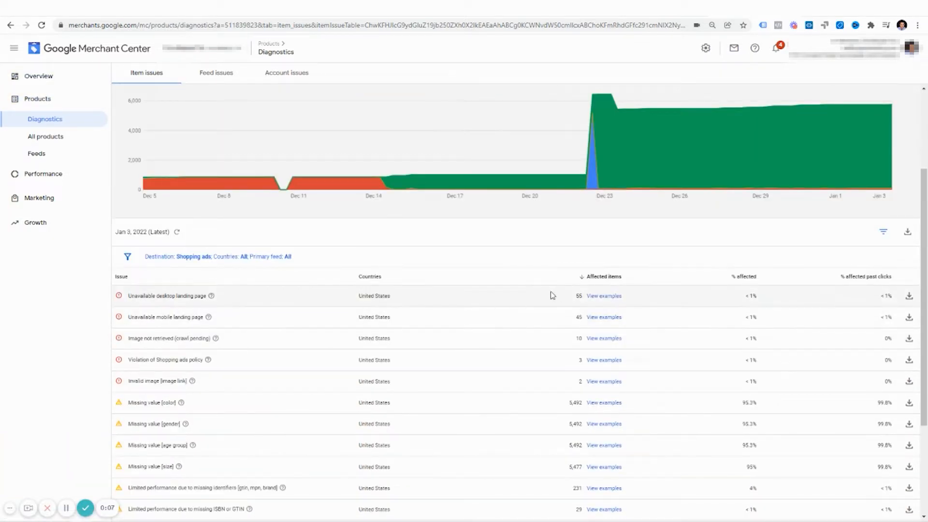
pyautogui.click(594, 296)
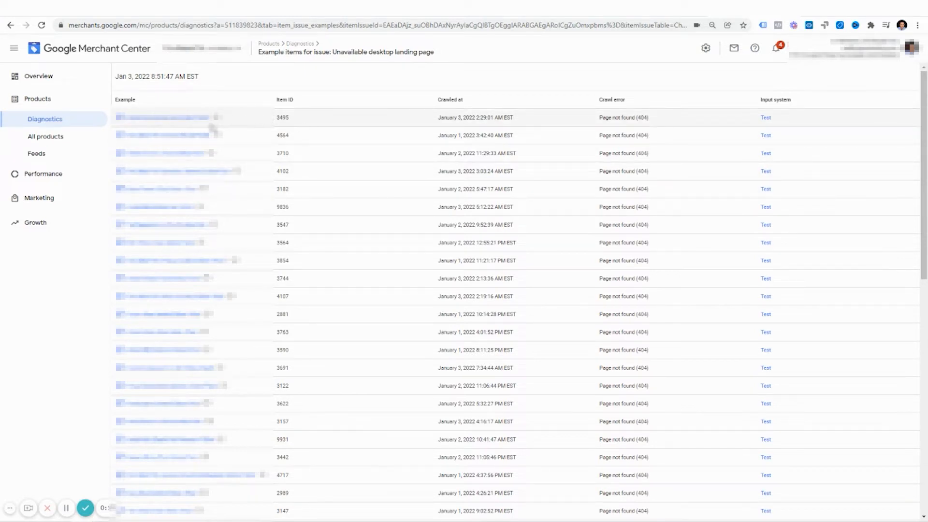
pyautogui.click(76, 128)
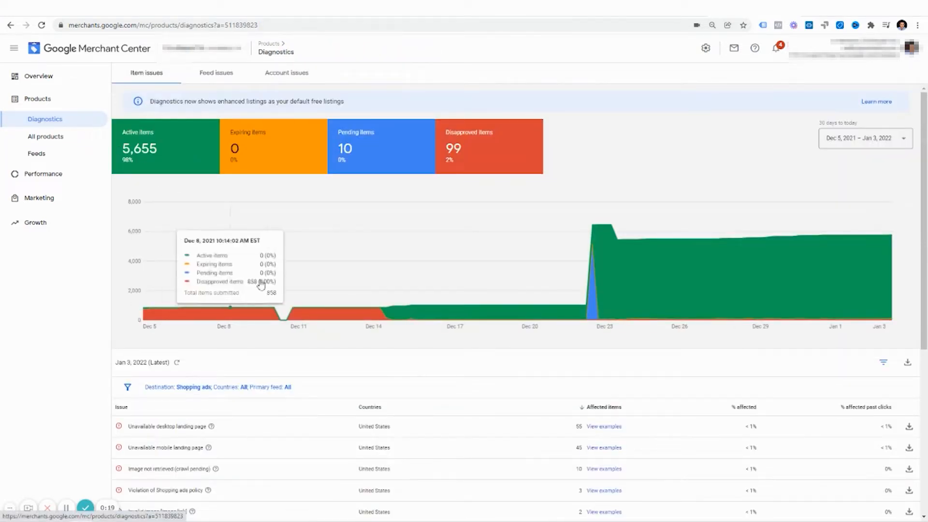
# - View the examples for the "Unavailable mobile landing page" issue and open the first listed item's details
pyautogui.scroll(-2, 546, 382)
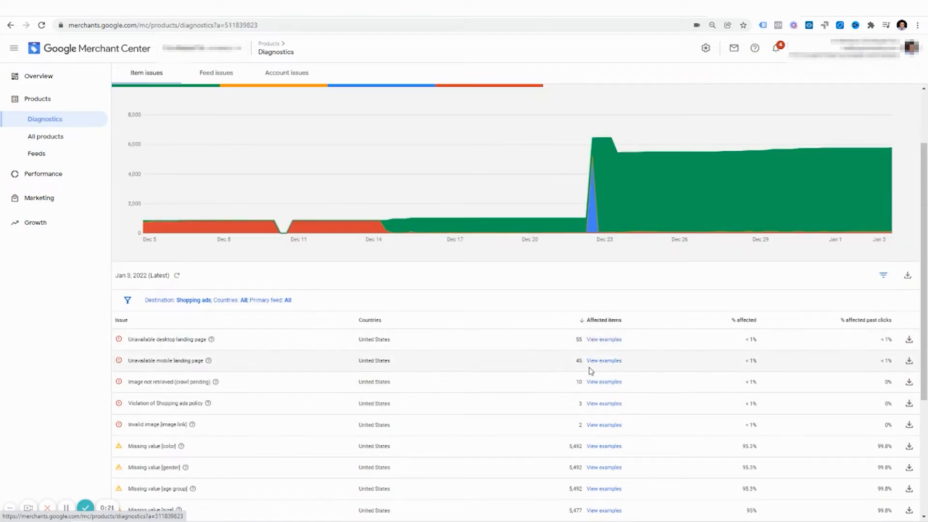
pyautogui.click(613, 361)
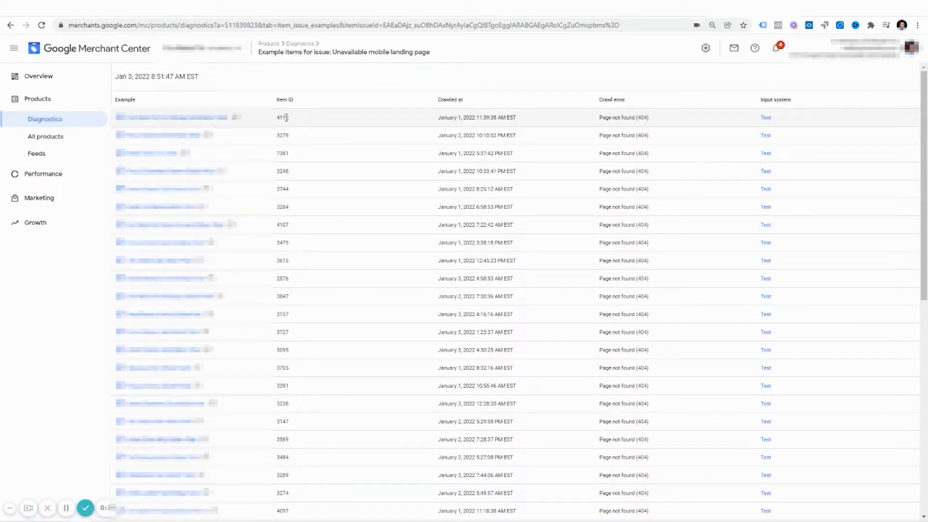
pyautogui.click(211, 119)
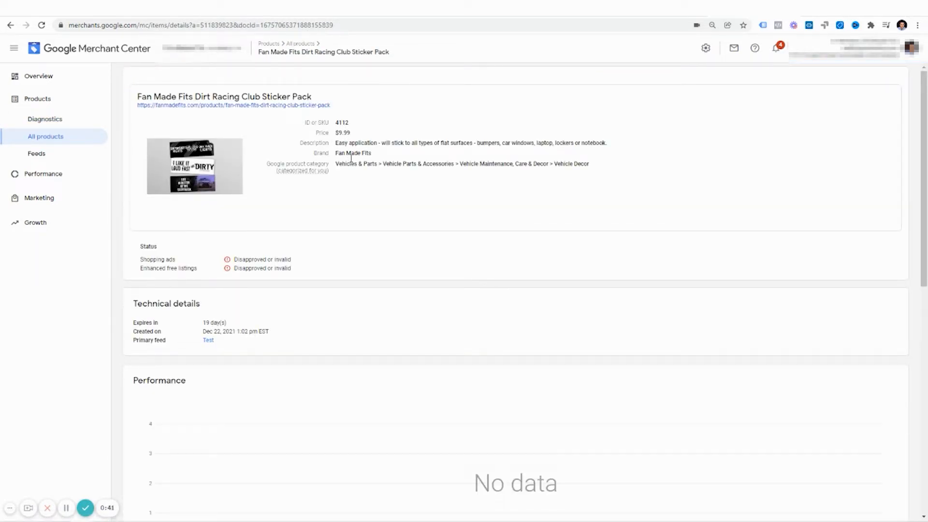
# - Examine the item status and final attributes of the Fan Made Fits Dirt Racing Club Sticker Pack
pyautogui.scroll(-6, 346, 231)
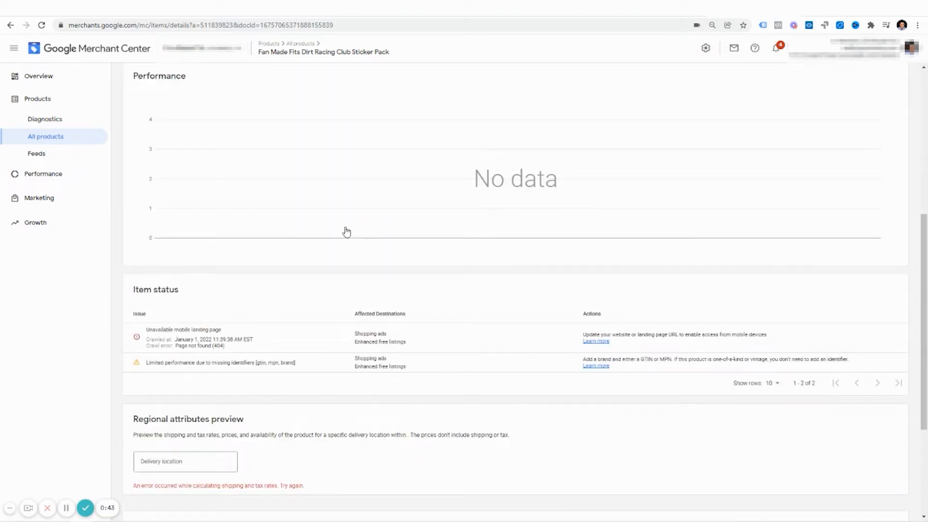
pyautogui.scroll(-2, 346, 232)
pyautogui.scroll(-2, 346, 231)
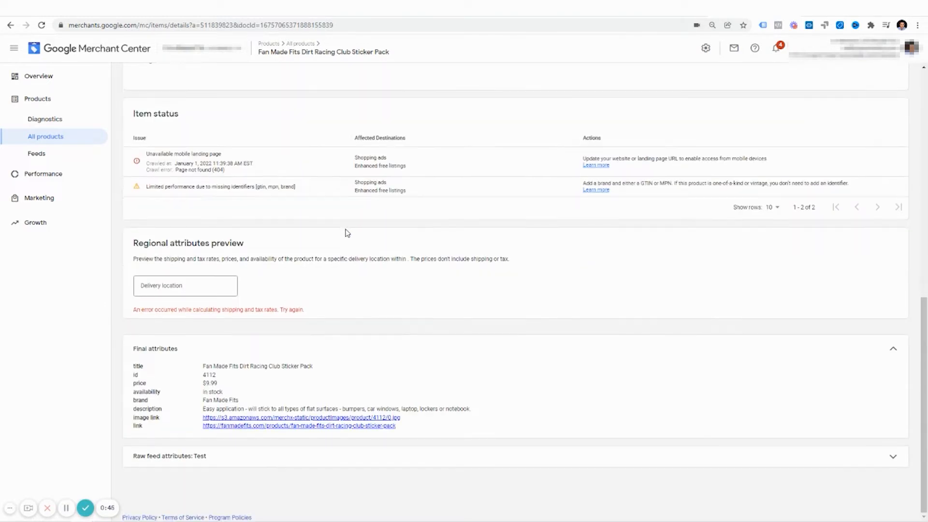
pyautogui.moveTo(224, 395); pyautogui.dragTo(201, 395)
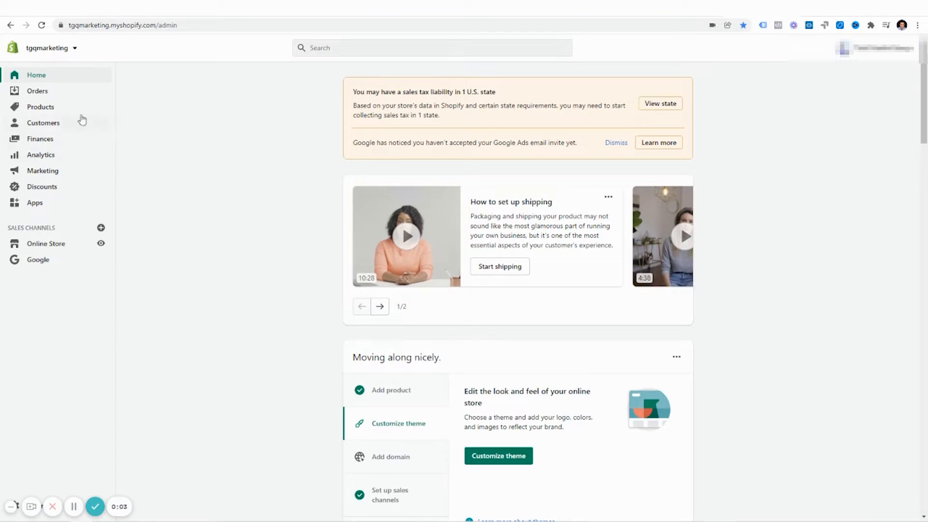
# - Switch to the Shopify admin and open product availability management for the Google sales channel
pyautogui.click(50, 268)
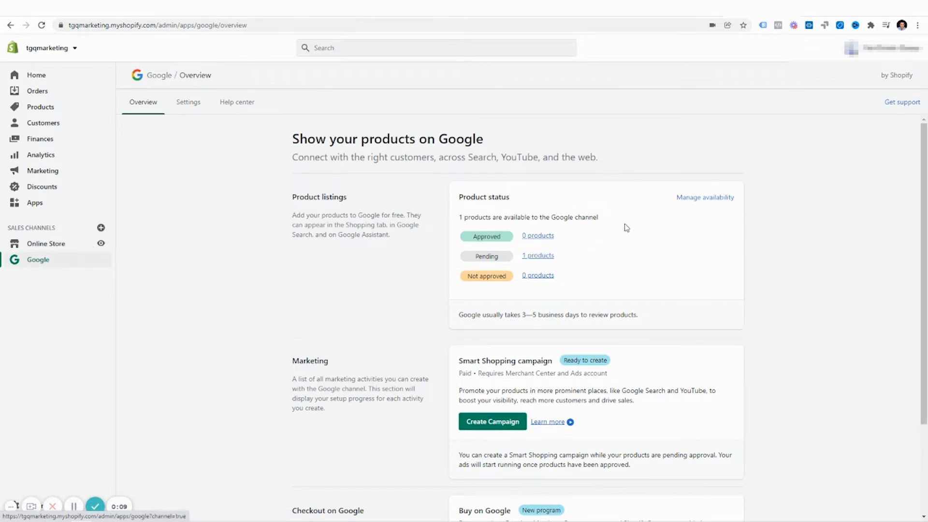
pyautogui.click(691, 198)
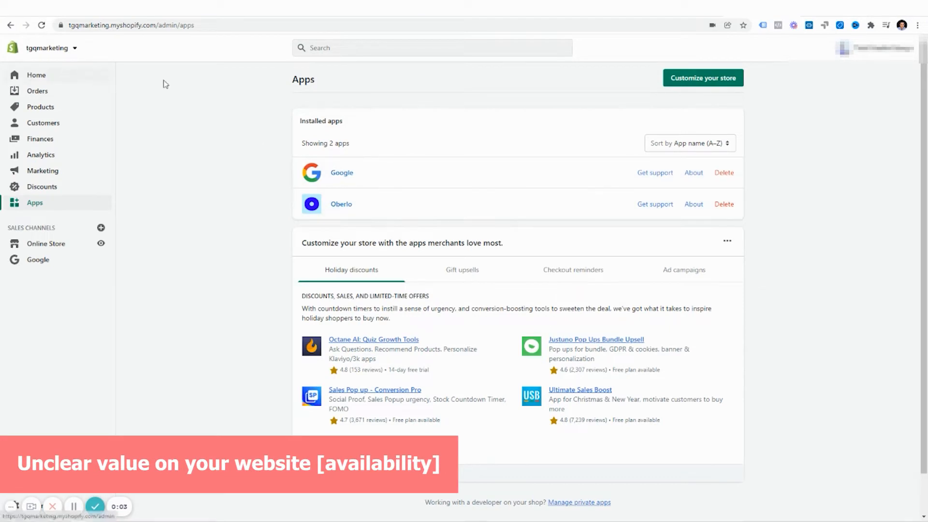
# - Search the Shopify App Store for "smart seo" and open the non-sponsored Smart SEO & Image Optimizer listing
pyautogui.click(727, 78)
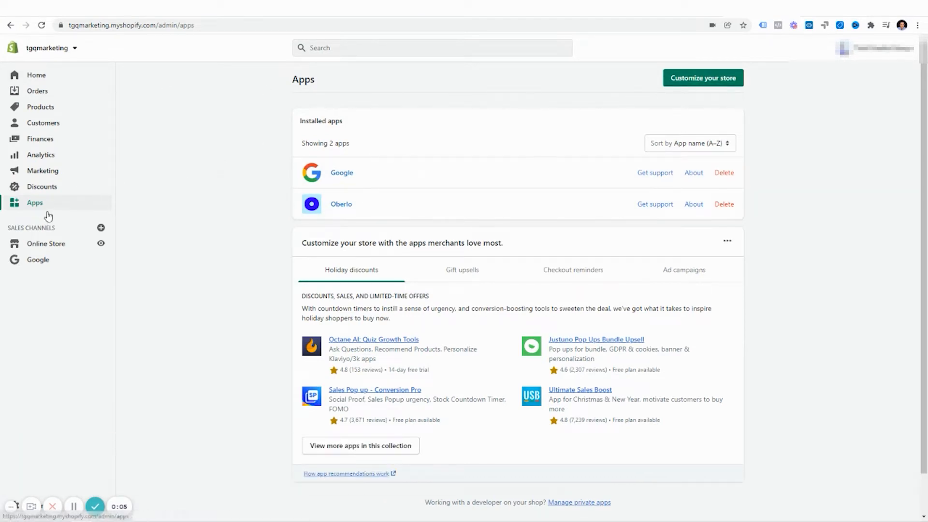
pyautogui.click(730, 79)
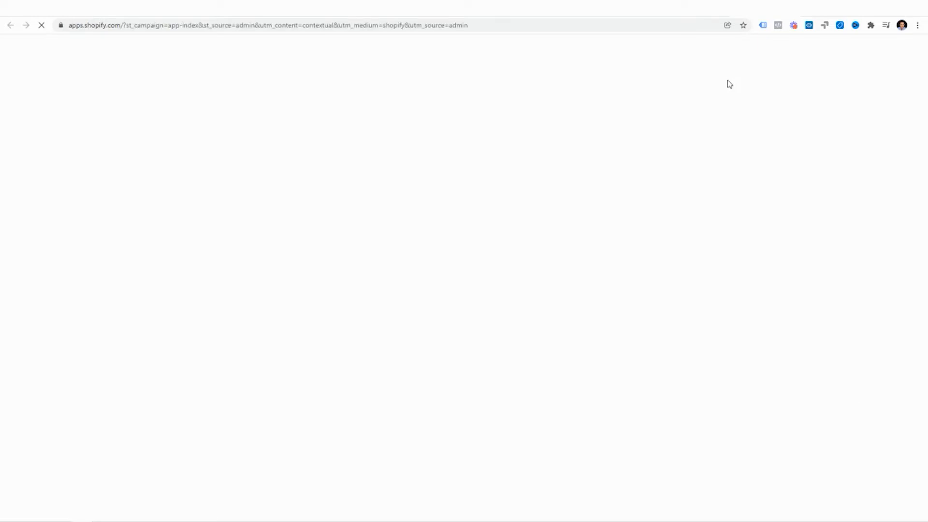
pyautogui.click(314, 214)
pyautogui.write('smart sseo')
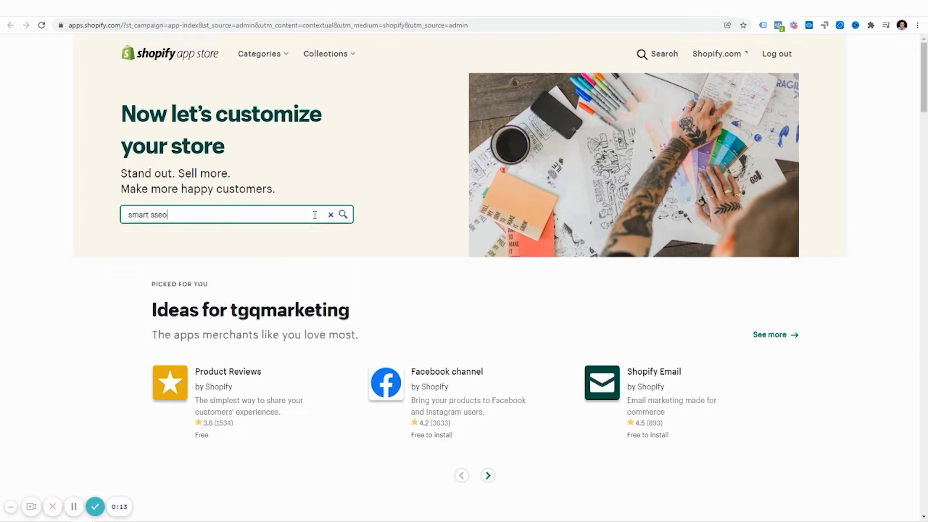
pyautogui.write('eo')
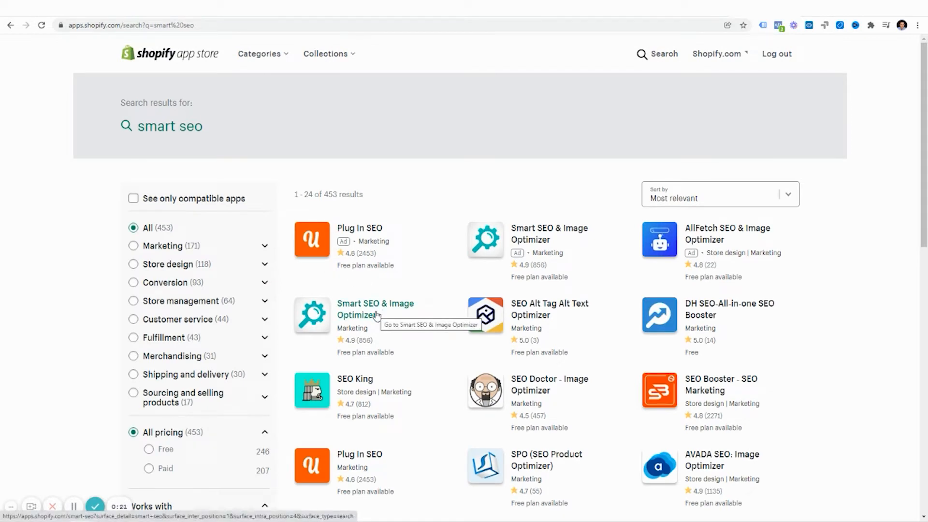
pyautogui.click(376, 316)
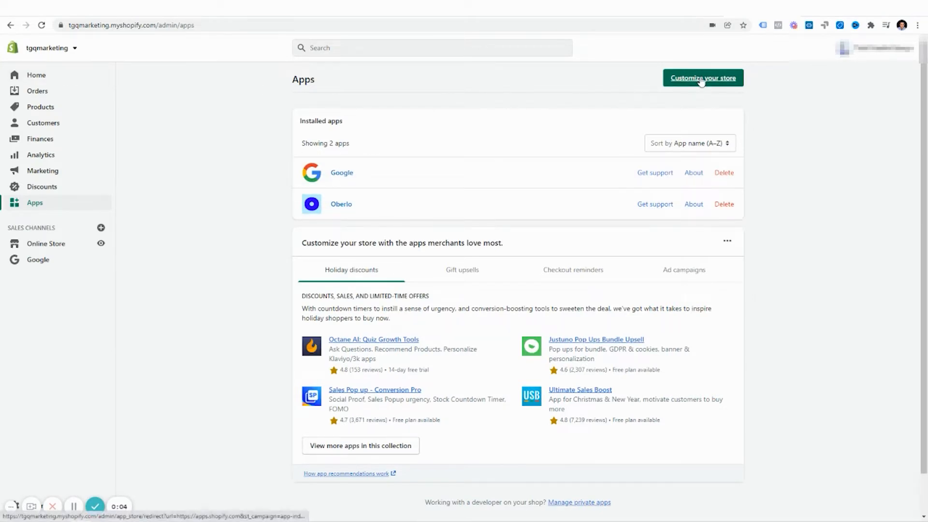
# - From the store's Apps page, find and open Smart SEO & Image Optimizer through another "smart seo" App Store search
pyautogui.click(729, 79)
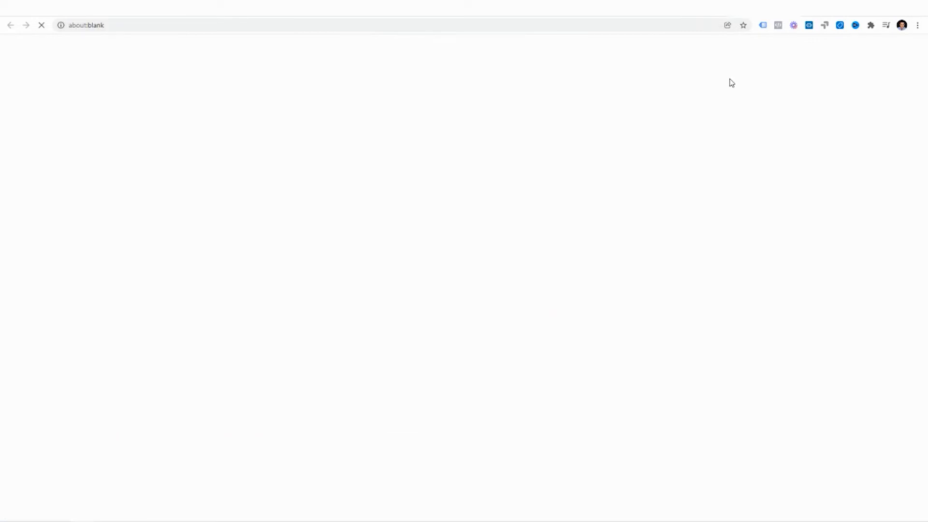
pyautogui.click(314, 214)
pyautogui.write('smart')
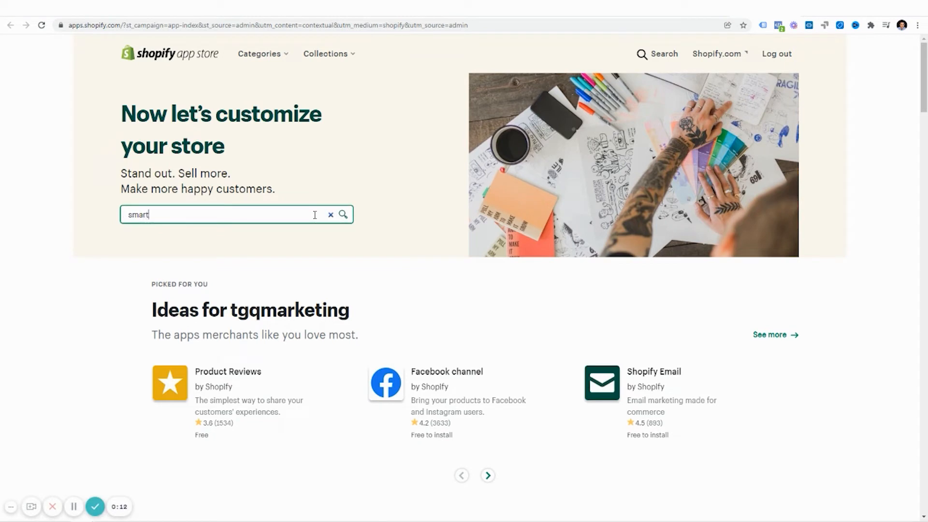
pyautogui.write(' sseo')
pyautogui.press('Return')
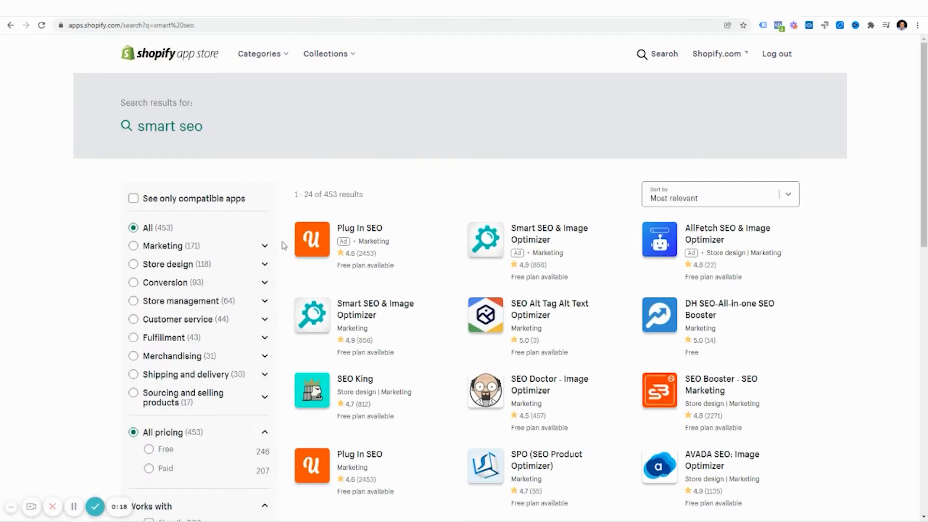
pyautogui.click(376, 315)
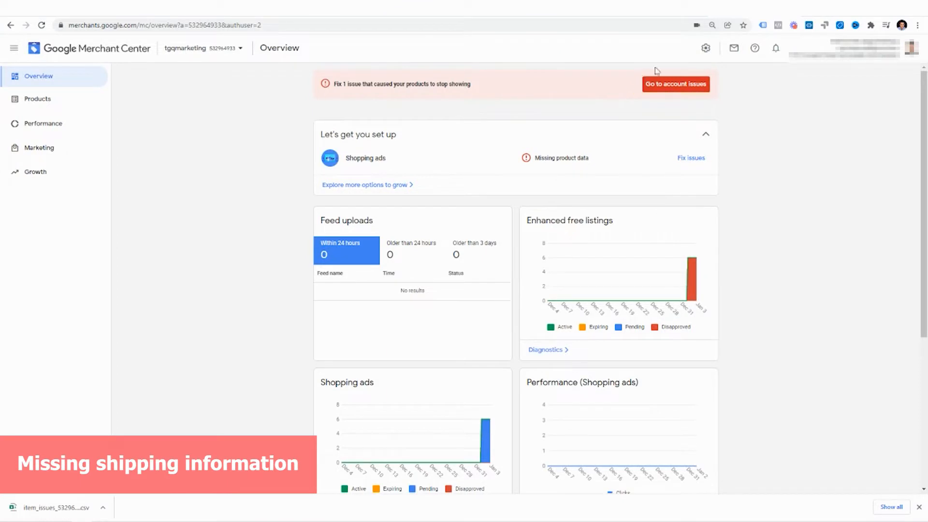
# - Switch to Google Merchant Center and start a new shipping service in the shipping and returns settings
pyautogui.click(707, 49)
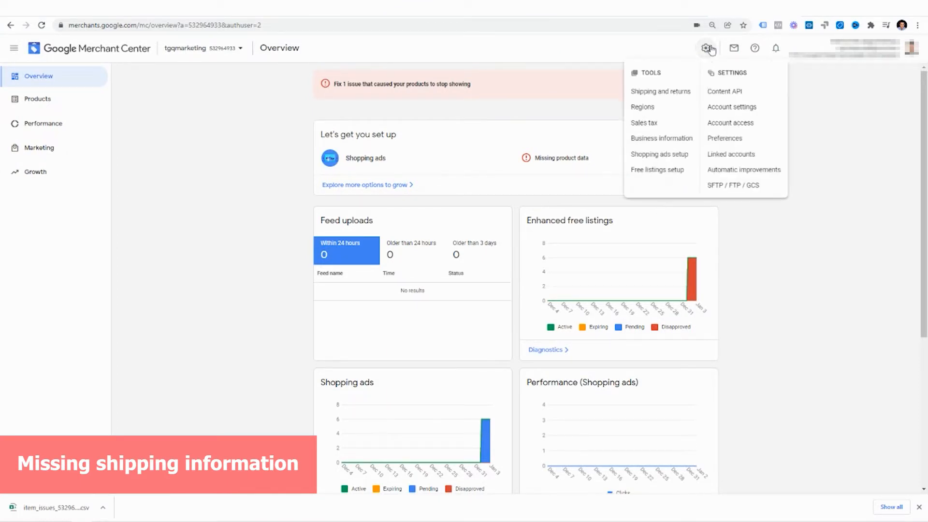
pyautogui.click(679, 91)
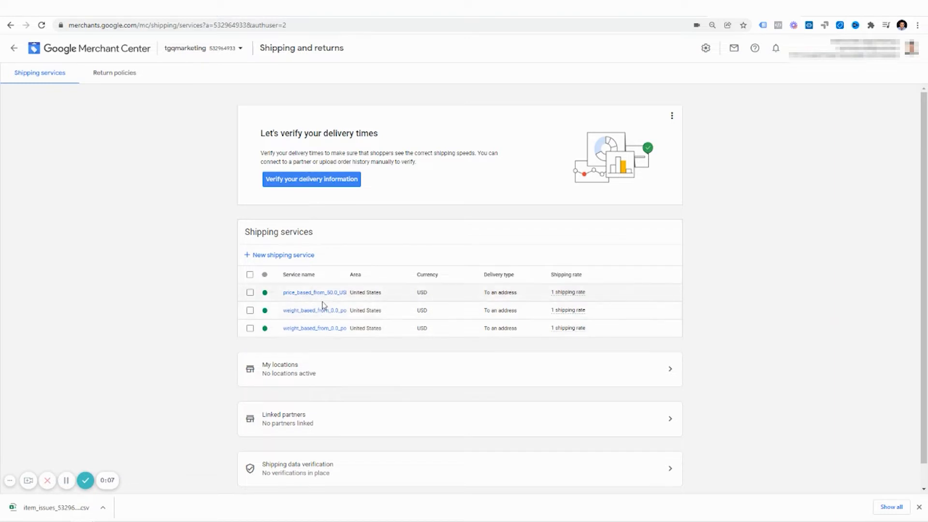
pyautogui.click(286, 256)
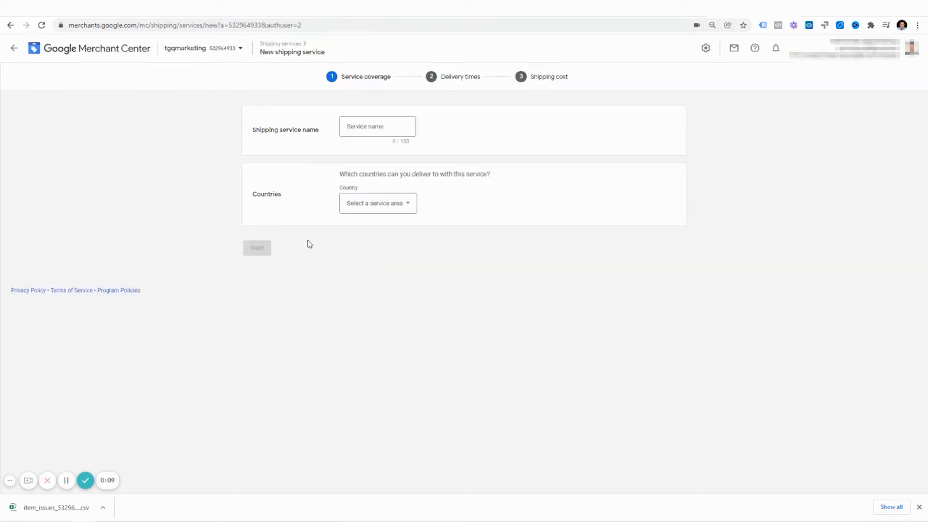
# - Name the shipping service Test, set its country to United States, and continue to the delivery times
pyautogui.click(358, 127)
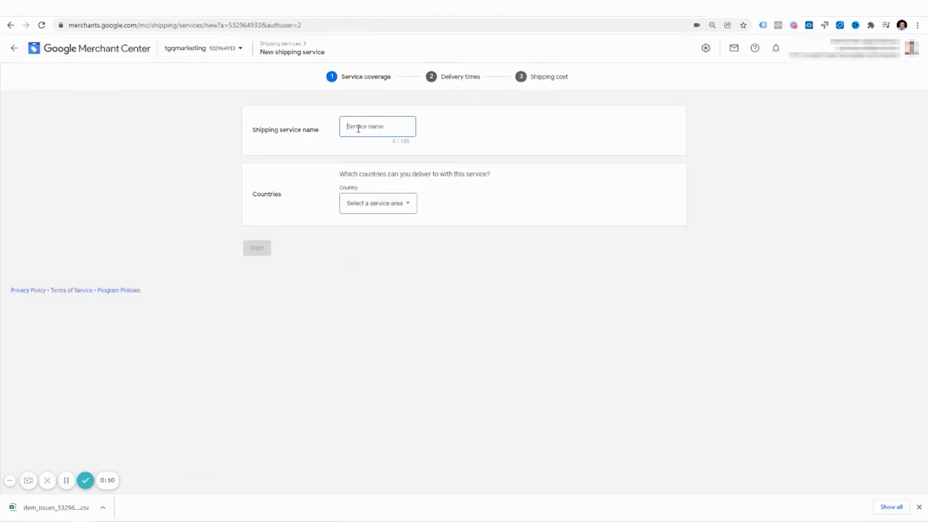
pyautogui.click(384, 213)
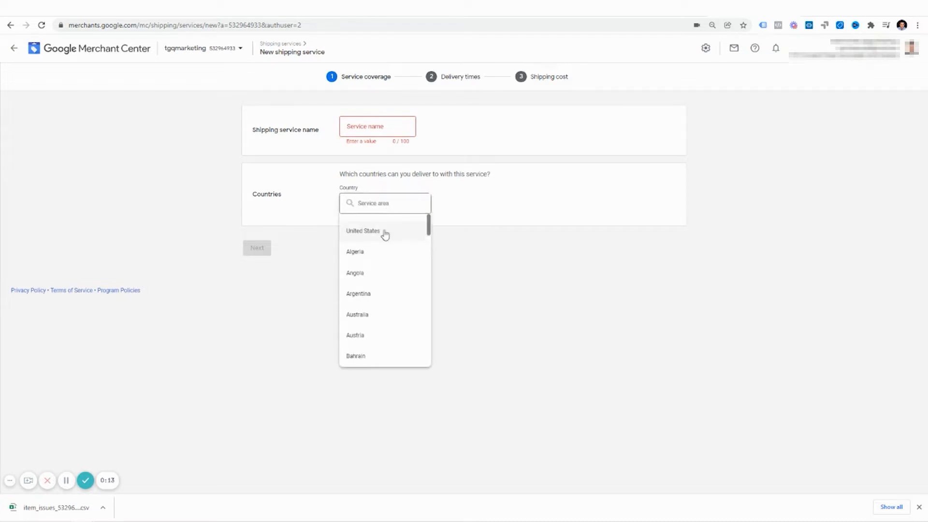
pyautogui.click(378, 128)
pyautogui.write('Fre')
pyautogui.press('BackSpace')
pyautogui.write('Test')
pyautogui.click(383, 205)
pyautogui.click(381, 231)
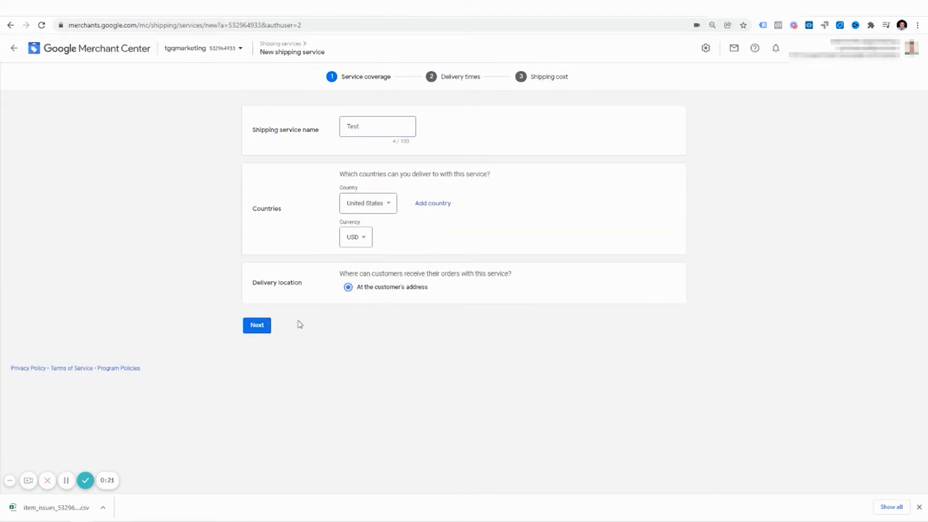
pyautogui.click(251, 325)
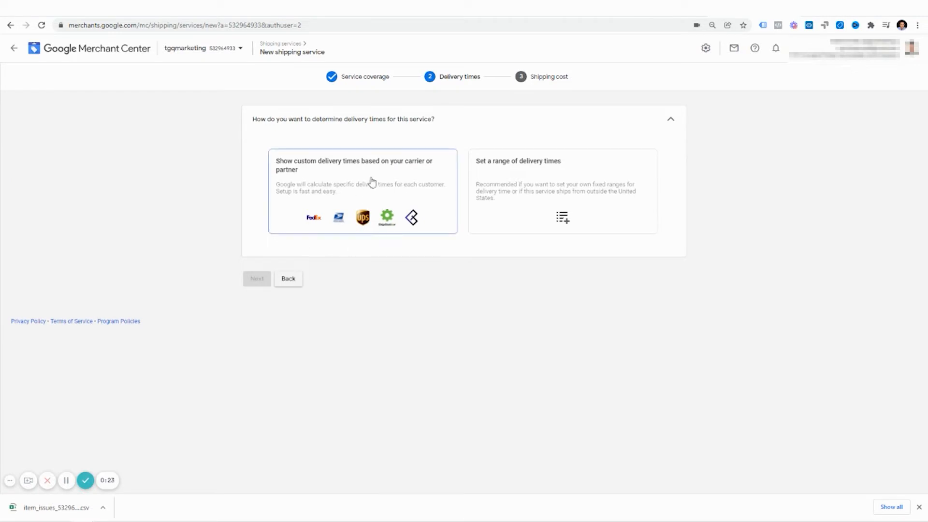
# - Choose to set a range of delivery times for the service and review the delivery time options
pyautogui.click(511, 199)
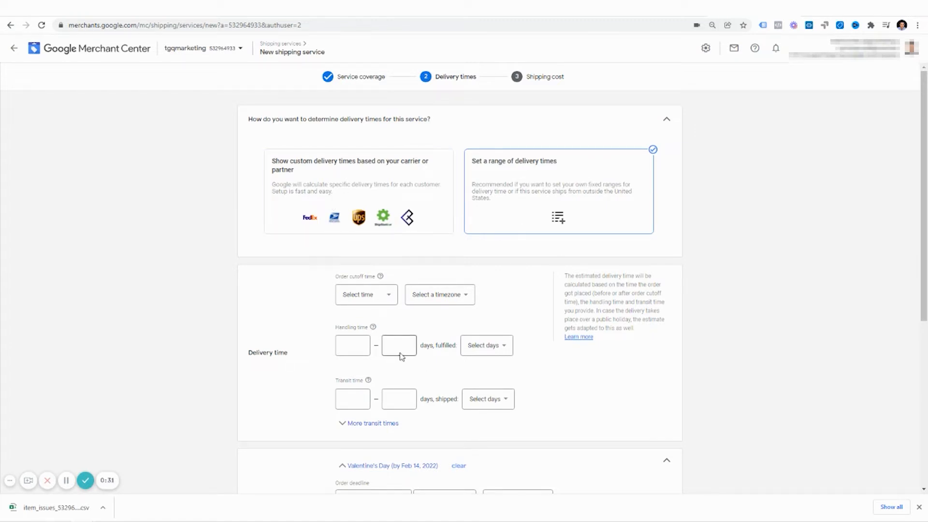
pyautogui.scroll(-5, 411, 367)
pyautogui.scroll(2, 306, 360)
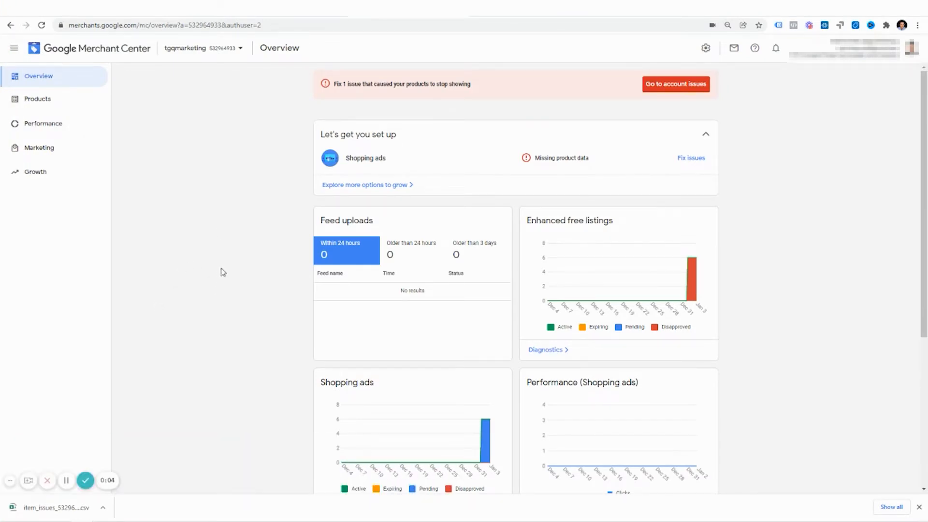
# - Start another new shipping service from the account's shipping and returns settings
pyautogui.click(706, 48)
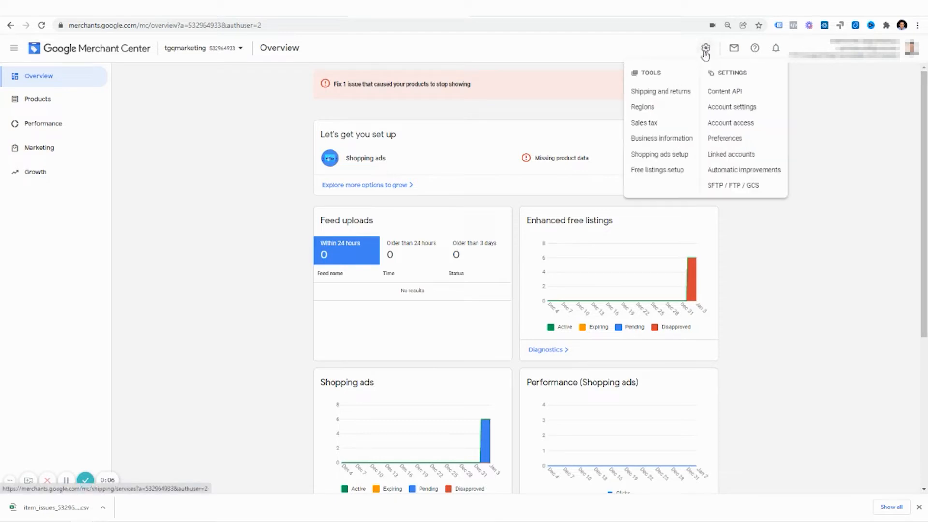
pyautogui.click(683, 97)
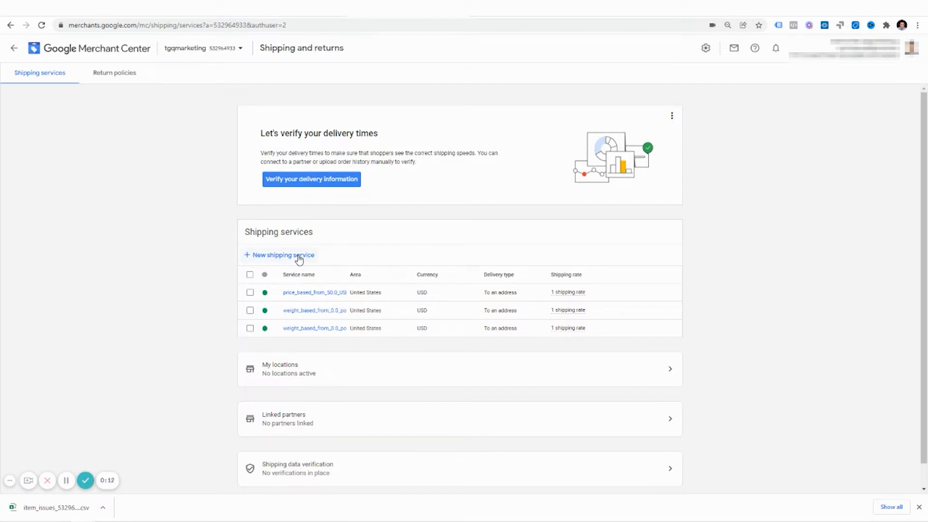
pyautogui.click(299, 259)
# - Name the service TEst, set United States as its country, and proceed to the delivery times stage
pyautogui.click(381, 130)
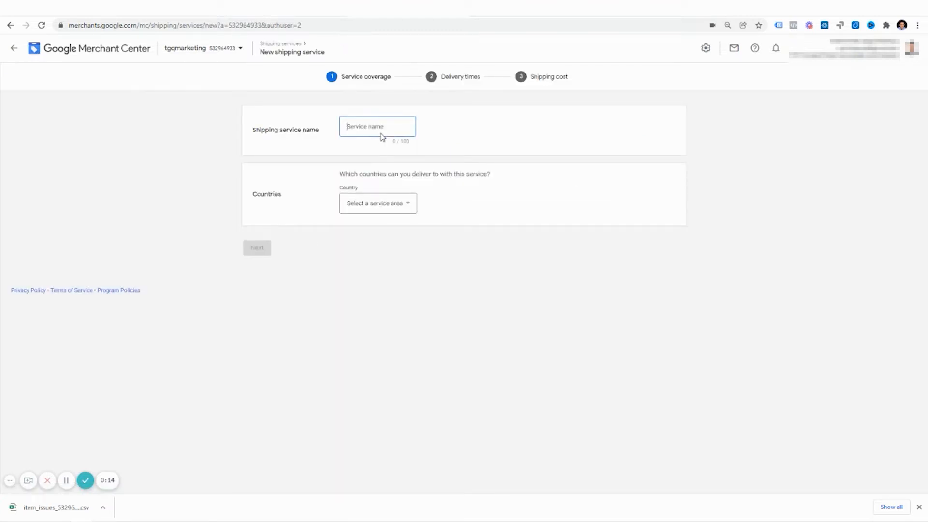
pyautogui.write('TEst')
pyautogui.click(378, 199)
pyautogui.click(379, 230)
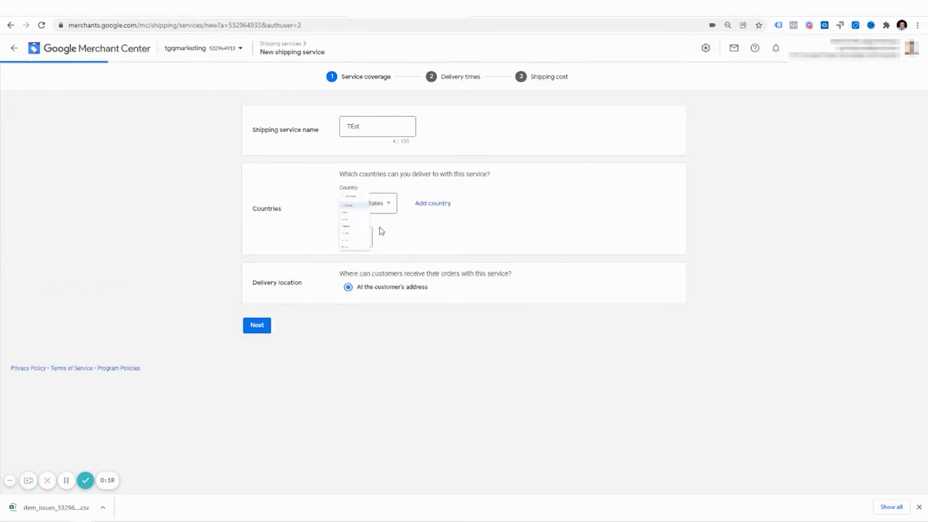
pyautogui.click(253, 328)
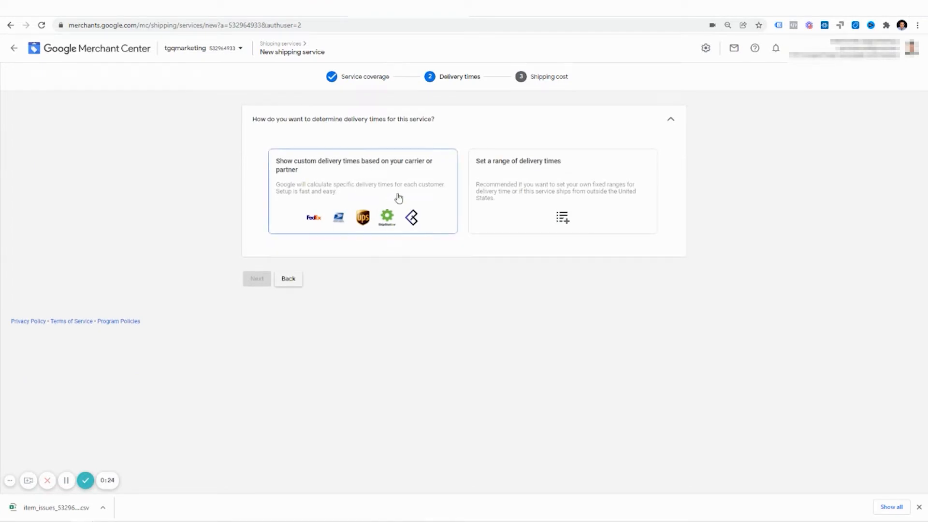
# - Choose to set a range of delivery times and examine the order cutoff, handling, transit and holiday cutoff settings
pyautogui.click(558, 210)
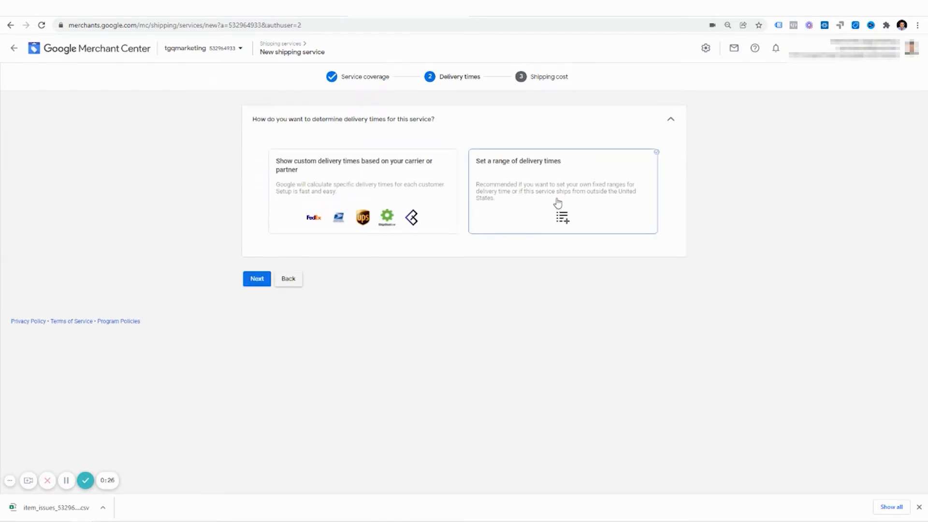
pyautogui.scroll(-1, 408, 376)
pyautogui.scroll(-2, 409, 376)
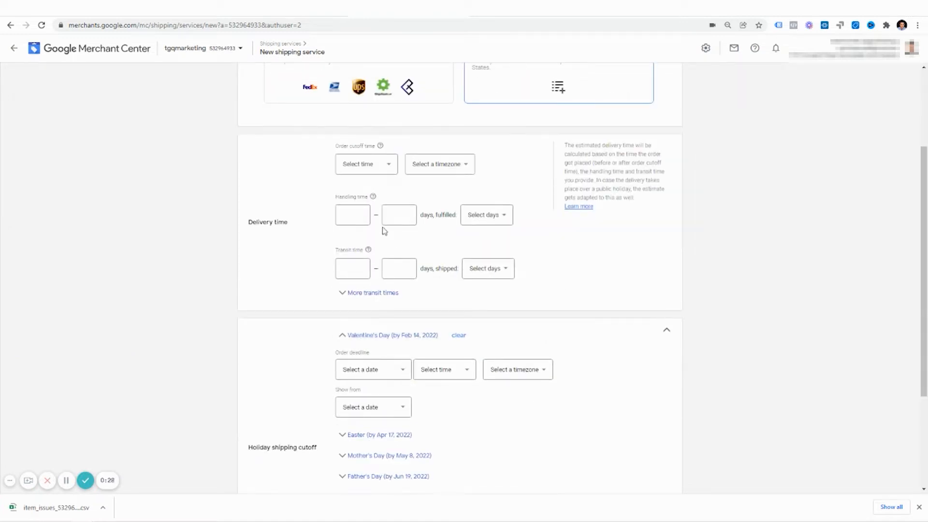
pyautogui.scroll(2, 364, 217)
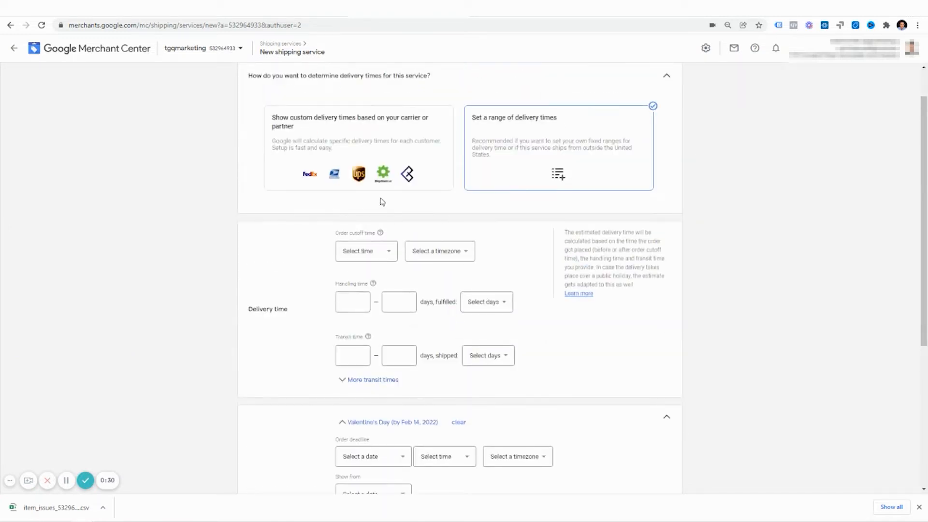
pyautogui.scroll(-2, 395, 283)
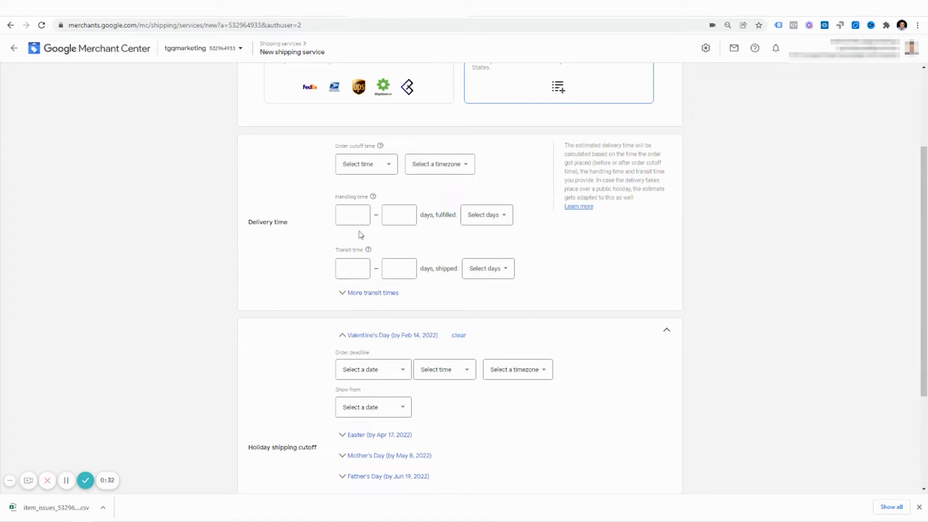
pyautogui.scroll(-4, 387, 319)
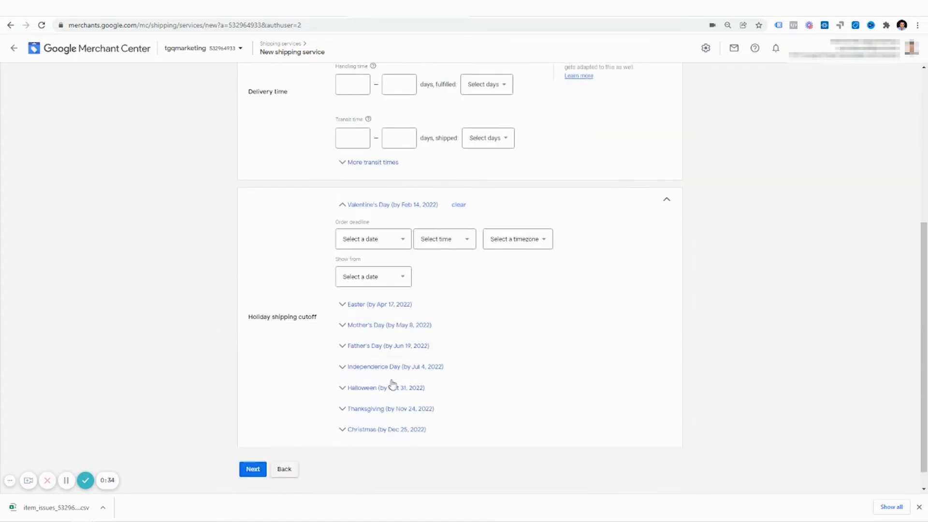
pyautogui.scroll(2, 354, 396)
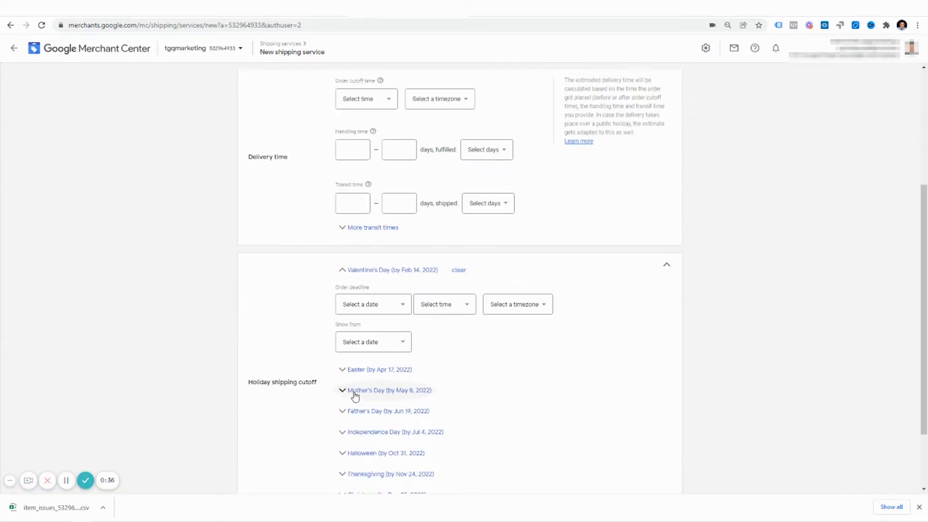
pyautogui.scroll(-2, 354, 395)
pyautogui.scroll(4, 406, 424)
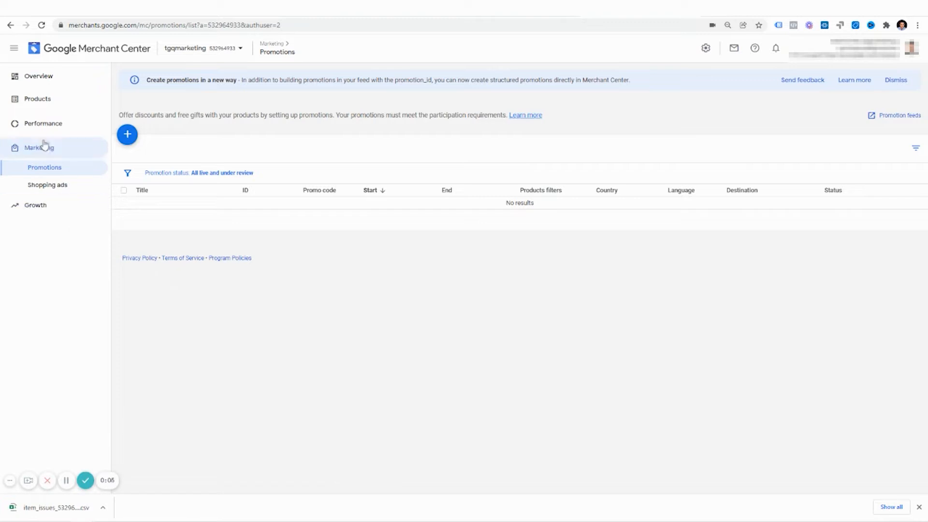
# - Review the item issues in the product diagnostics and open the list of product feeds
pyautogui.click(61, 103)
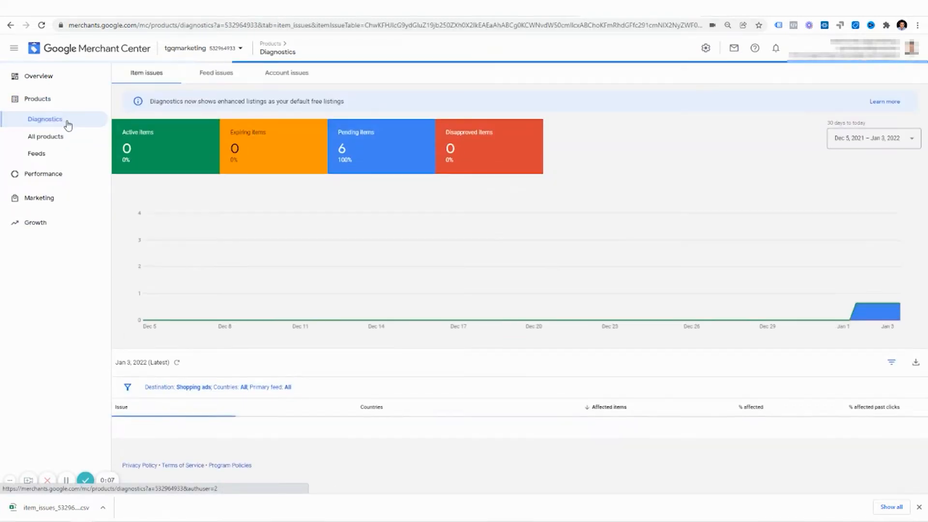
pyautogui.scroll(-2, 290, 441)
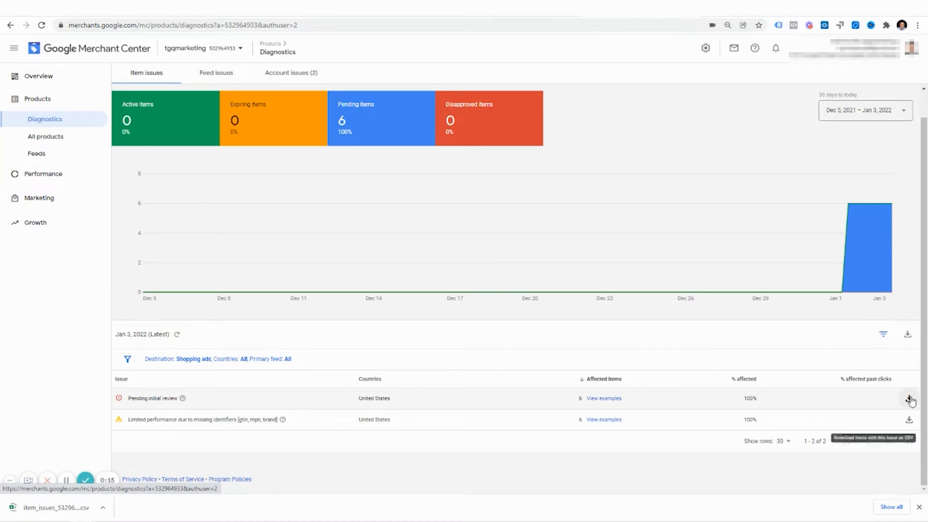
pyautogui.click(62, 156)
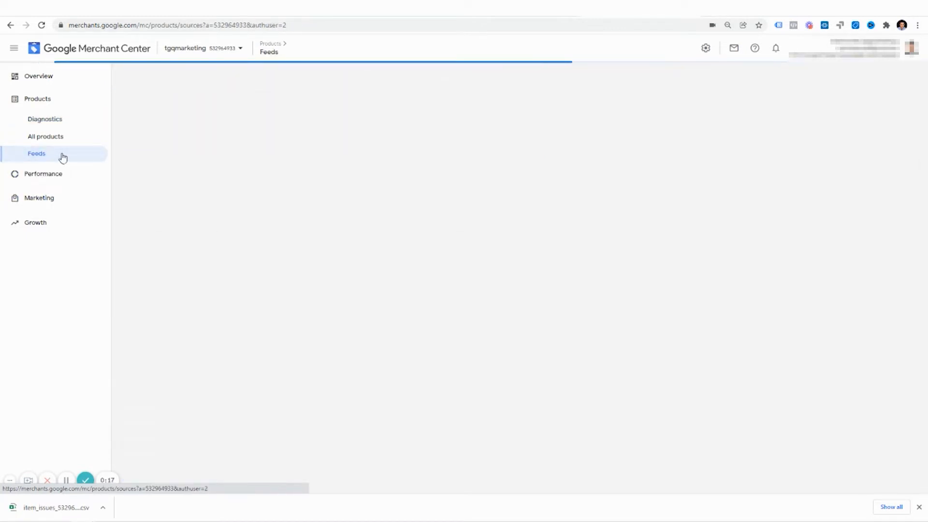
# - Start a new supplemental feed named Supp with Google Sheets as its input method
pyautogui.click(143, 300)
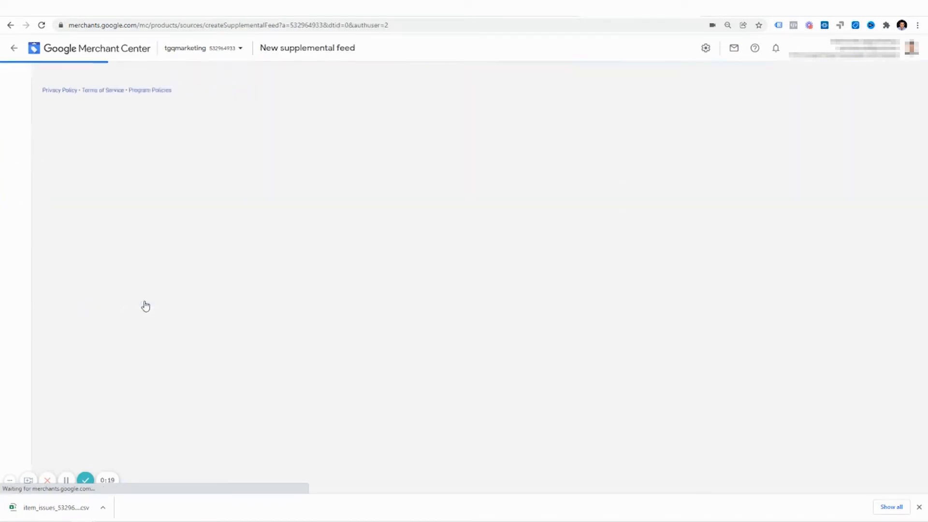
pyautogui.click(338, 140)
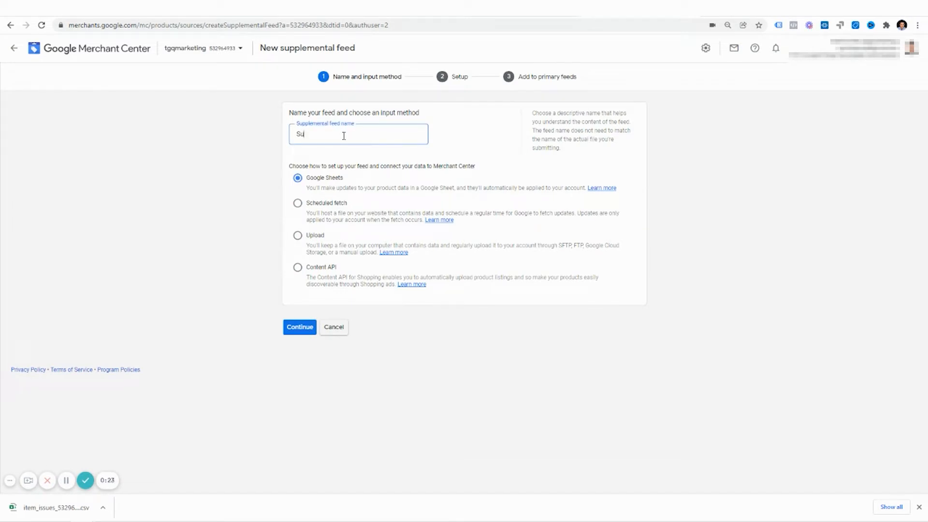
pyautogui.click(300, 327)
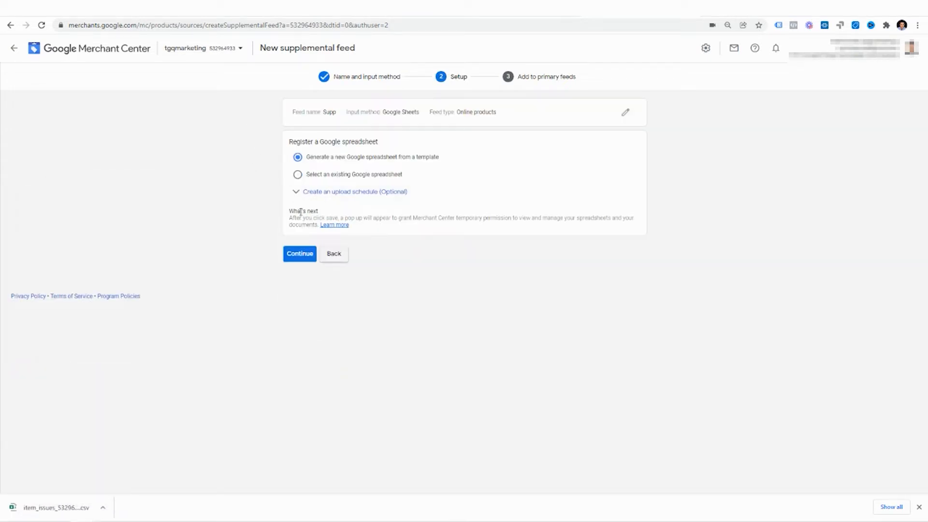
# - Generate a new Google spreadsheet from a template, link the feed to the Test primary feed for United States, English, and create it
pyautogui.click(296, 252)
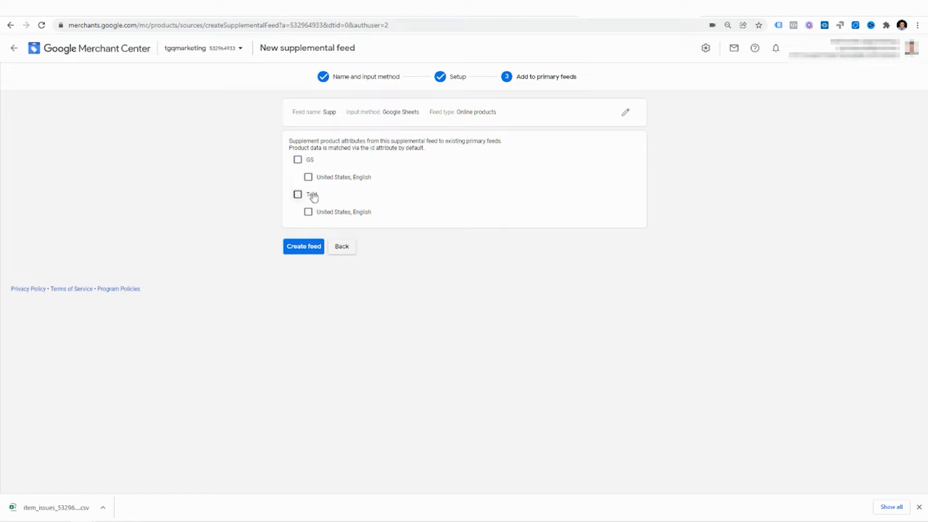
pyautogui.click(307, 212)
pyautogui.click(305, 253)
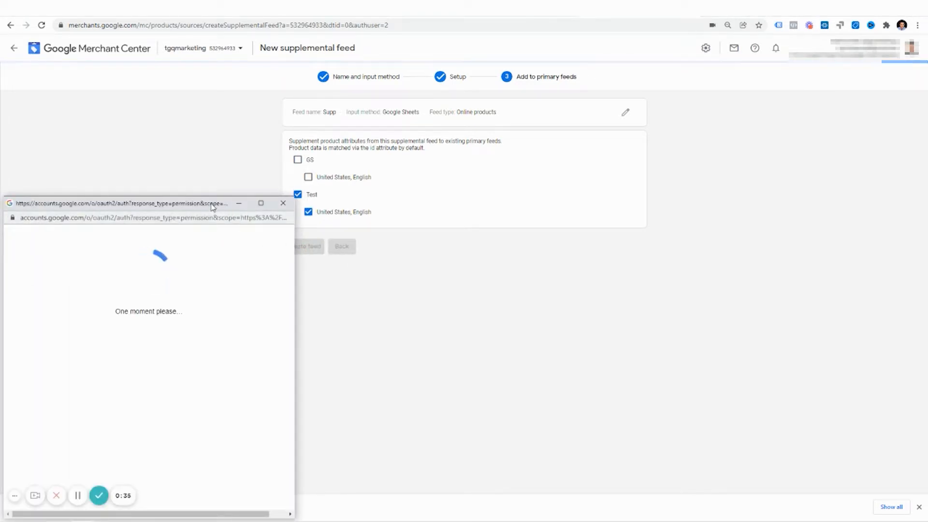
pyautogui.click(238, 203)
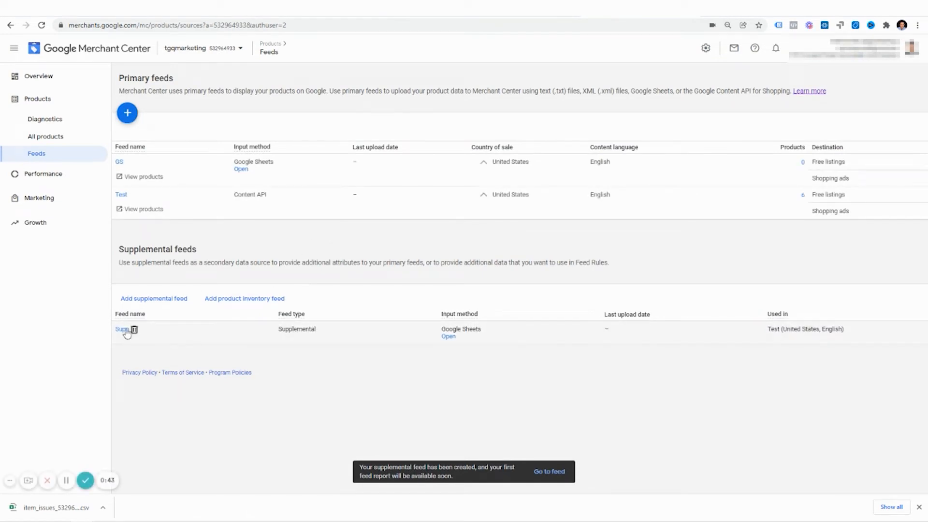
# - Open the Supp feed's Google spreadsheet and add an item id header in A1 with the value 1 below it
pyautogui.click(448, 337)
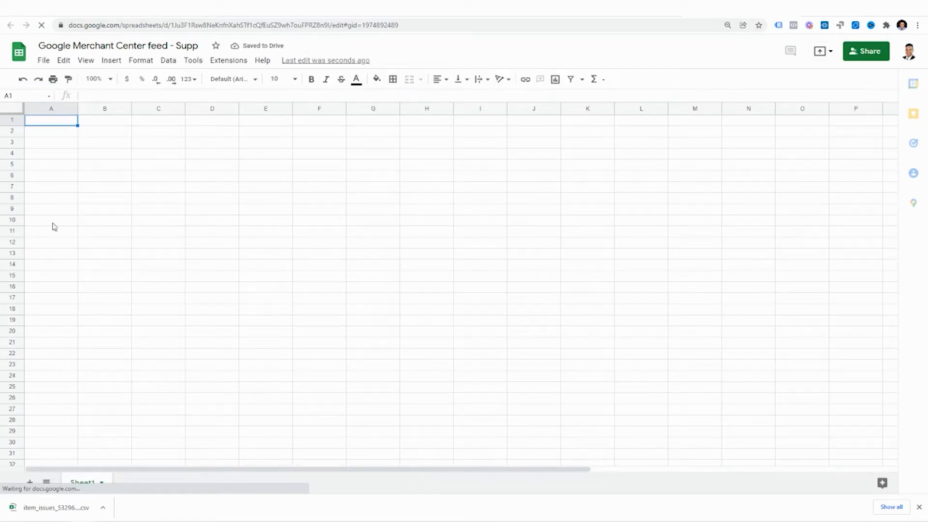
pyautogui.doubleClick(68, 125)
pyautogui.write('Item id')
pyautogui.press('Return')
pyautogui.write('1')
pyautogui.click(70, 153)
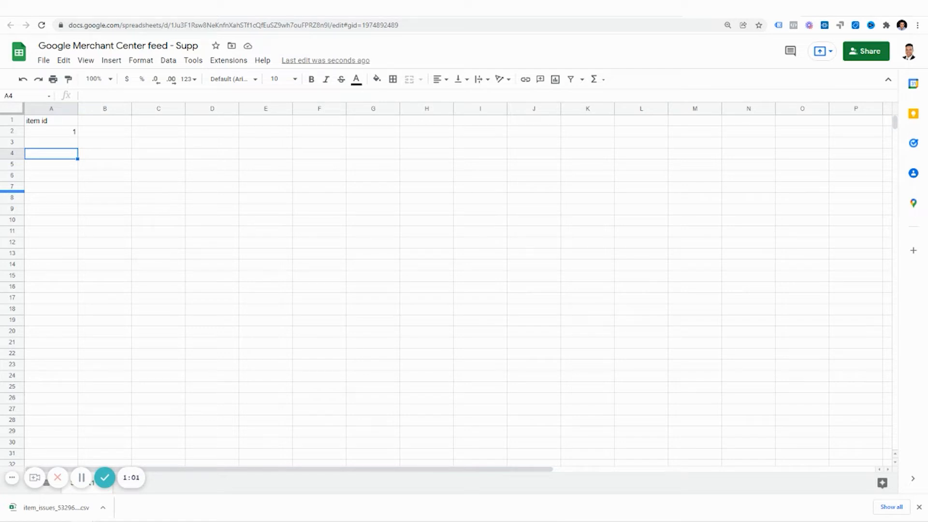
# - Add the column headers shipping_label in B1, without square brackets, and shipping in C1
pyautogui.click(115, 123)
pyautogui.write('[shipping_label]')
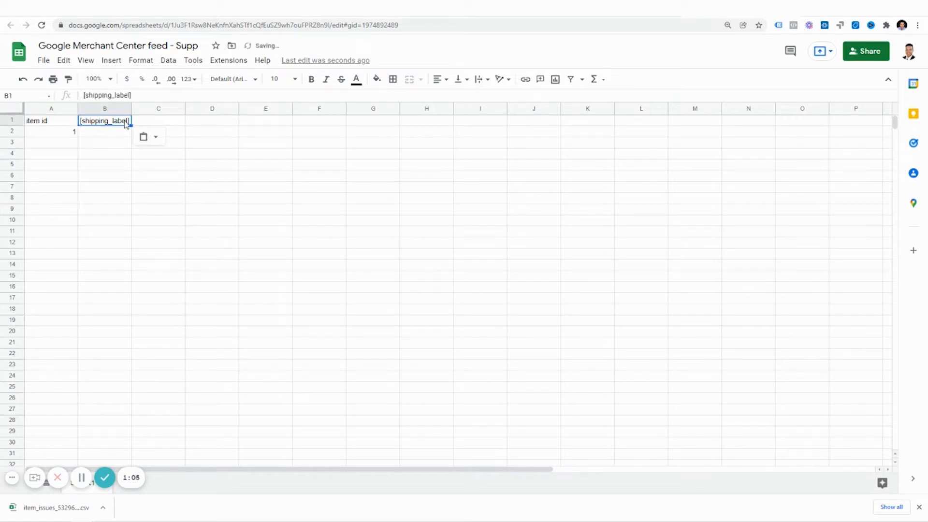
pyautogui.doubleClick(128, 120)
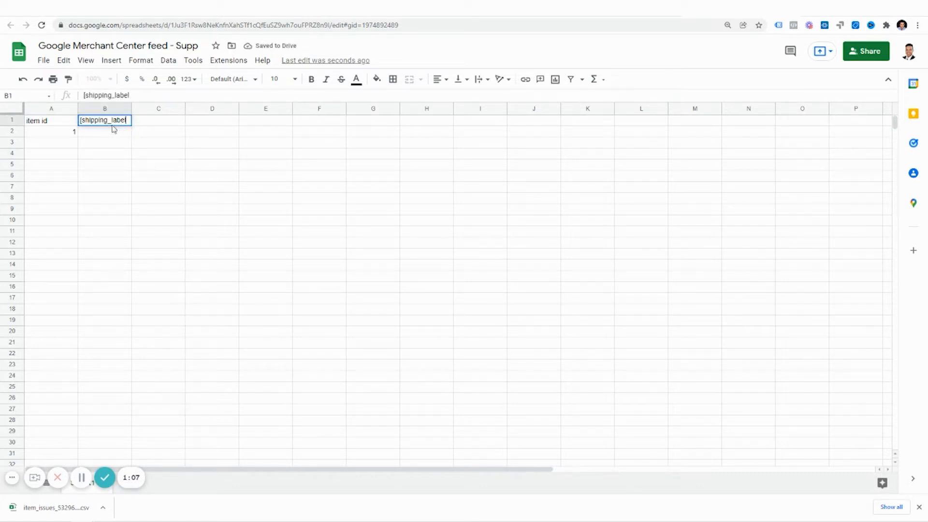
pyautogui.press('Home')
pyautogui.press('Delete')
pyautogui.click(134, 157)
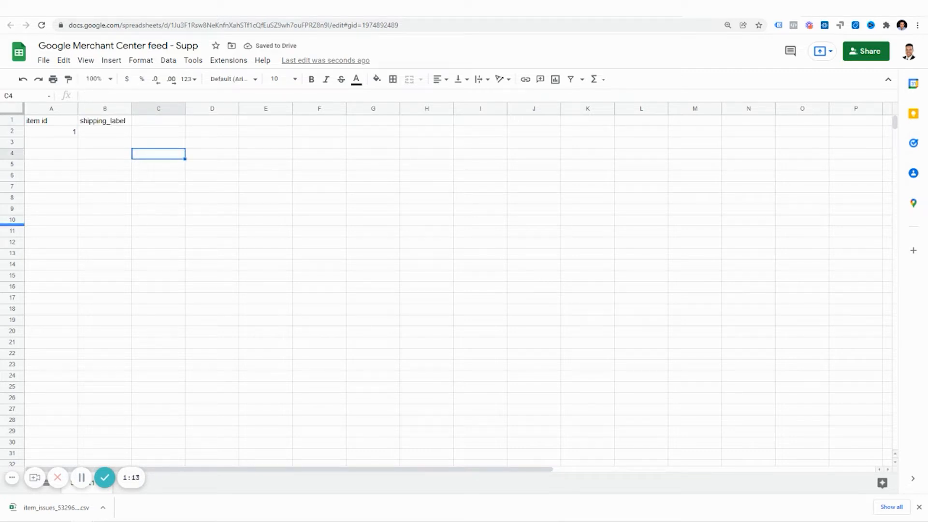
pyautogui.click(142, 125)
pyautogui.write('shipping')
pyautogui.click(123, 137)
pyautogui.write('feavy')
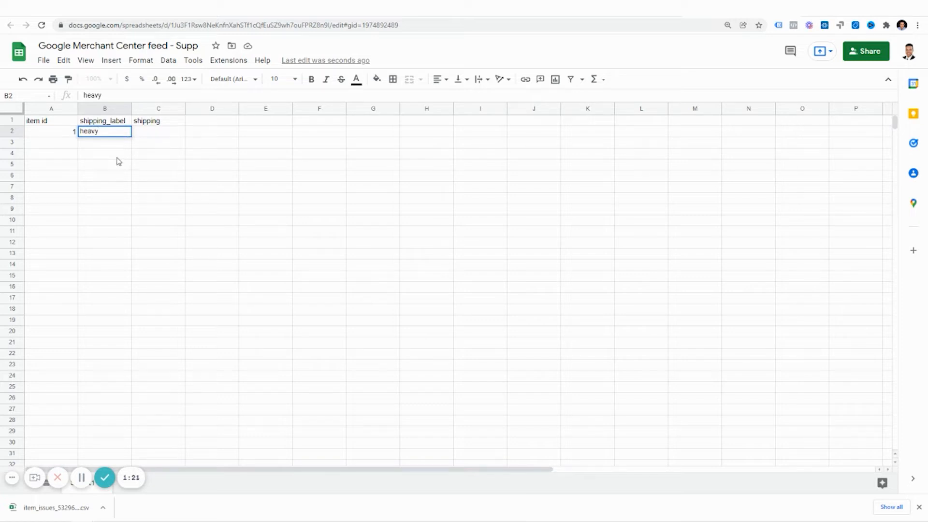
pyautogui.press('BackSpace')
pyautogui.press('BackSpace')
pyautogui.press('BackSpace')
pyautogui.click(100, 143)
# - Enter oversized in B2 and (country:postal_code:price:min_handling_time:max_handling_time: in C2, and fit column C to its content
pyautogui.click(101, 135)
pyautogui.write('oversized')
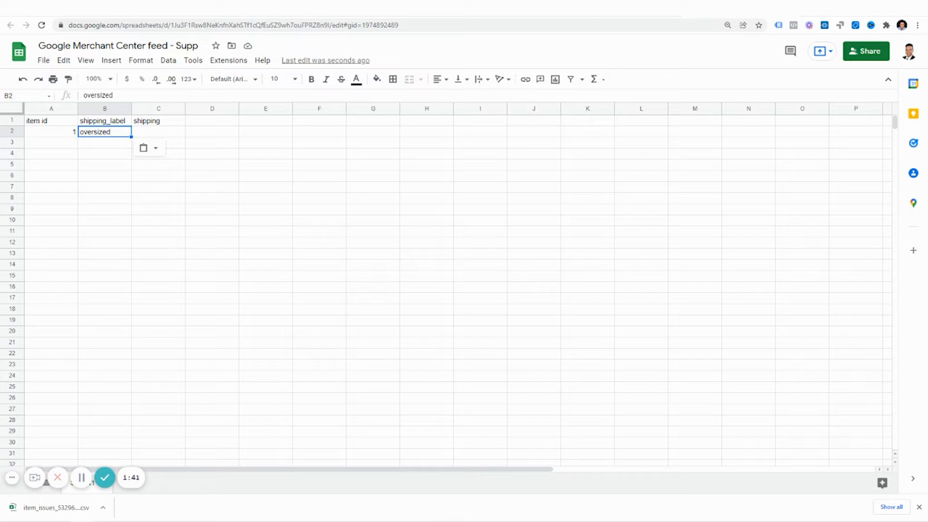
pyautogui.click(158, 135)
pyautogui.write('(country:postal_code:price:min_handling_time:max_handling_time:')
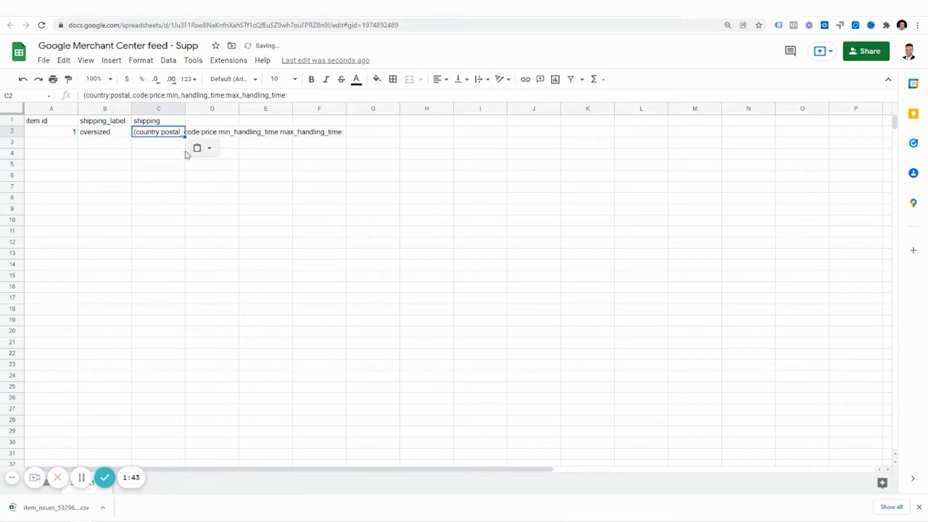
pyautogui.doubleClick(184, 107)
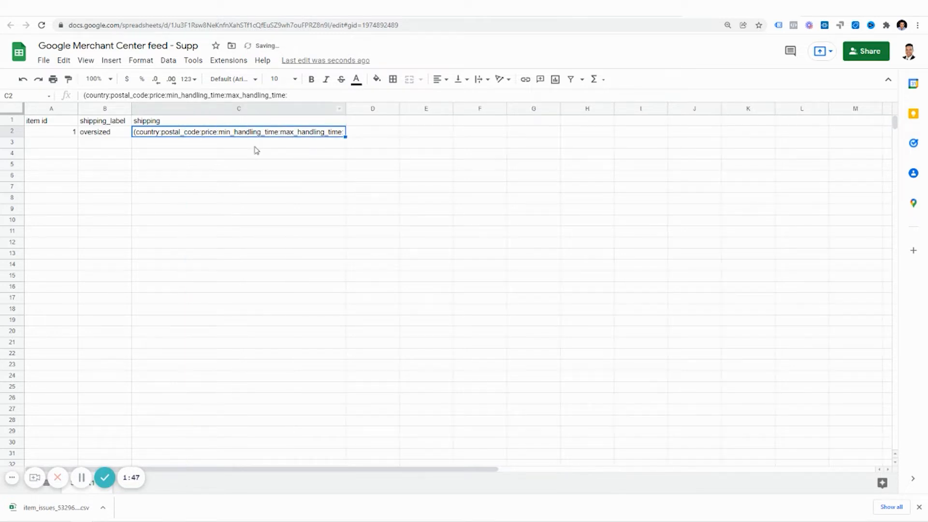
pyautogui.click(256, 145)
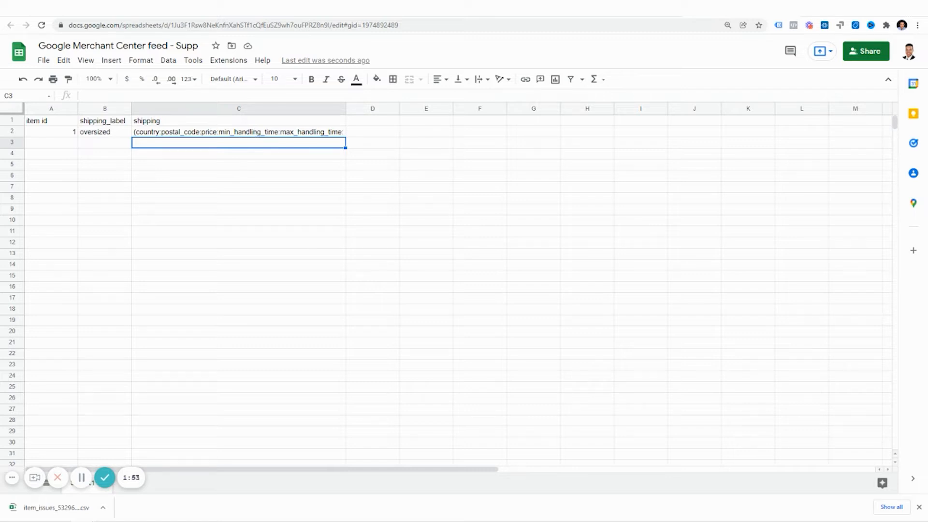
# - Append min_transit_time:max_transit_time) to the end of the shipping entry in C2
pyautogui.click(340, 135)
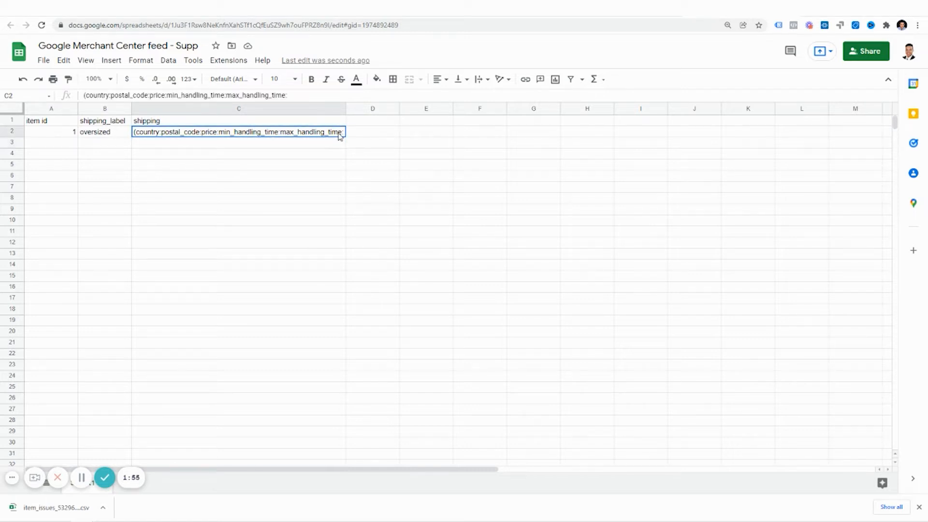
pyautogui.click(310, 97)
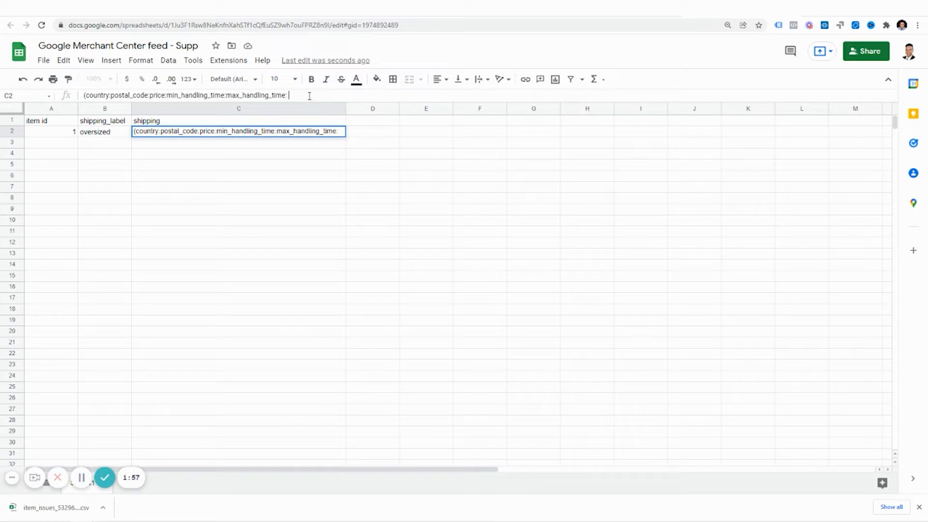
pyautogui.write('min_transit_time:max_transit_time)')
# - Switch to the Google Merchant Center Help articles and examine how shipping attribute names and values are formatted for text and XML feeds
pyautogui.click(418, 8)
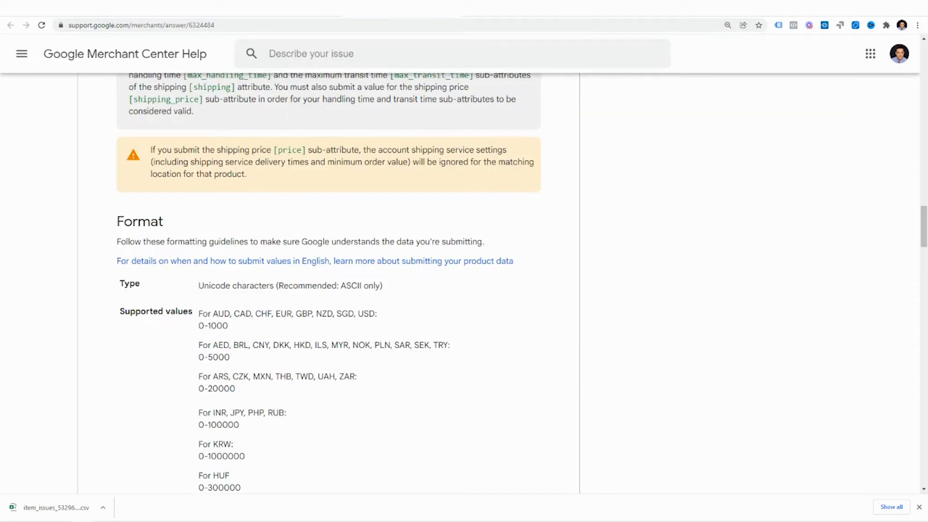
pyautogui.click(404, 9)
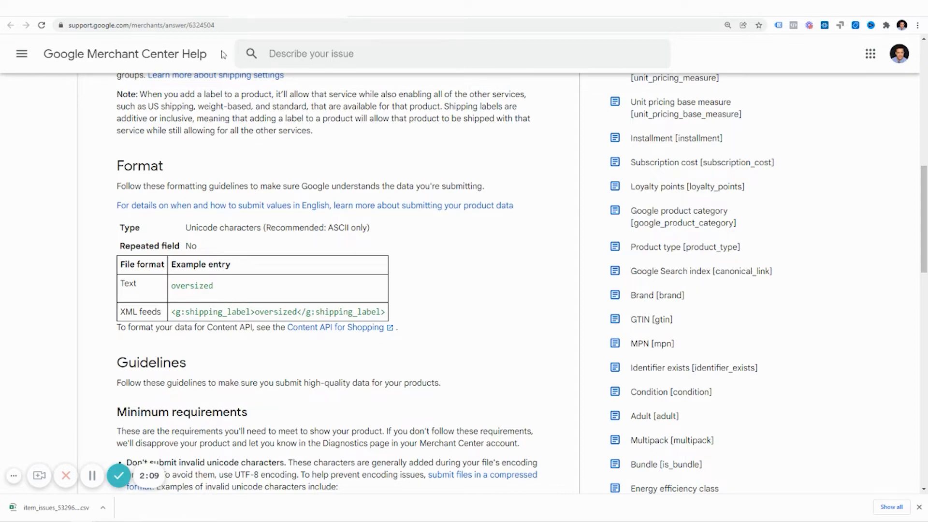
pyautogui.hotkey('ctrl', 'Tab')
pyautogui.hotkey('ctrl', 'Tab')
pyautogui.scroll(-1, 329, 256)
pyautogui.scroll(-10, 329, 256)
pyautogui.scroll(-3, 321, 247)
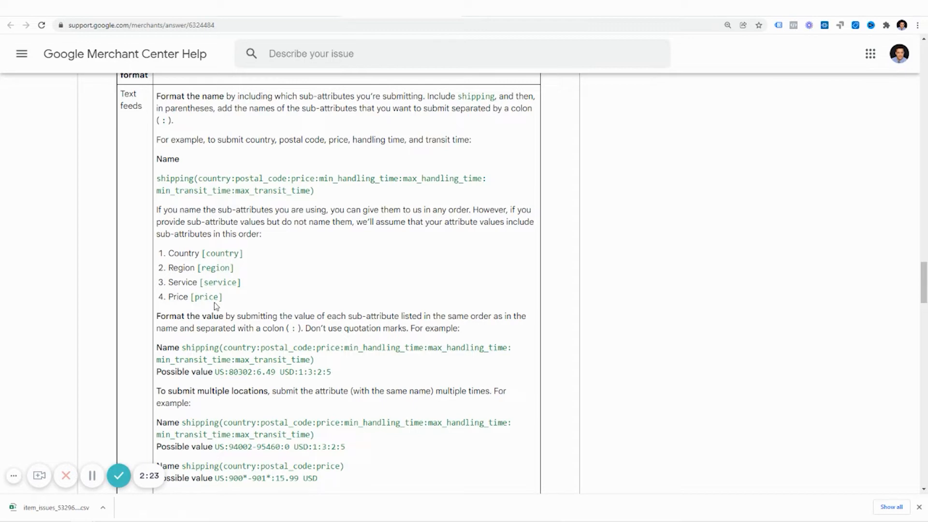
pyautogui.scroll(-1, 230, 344)
pyautogui.scroll(-1, 230, 344)
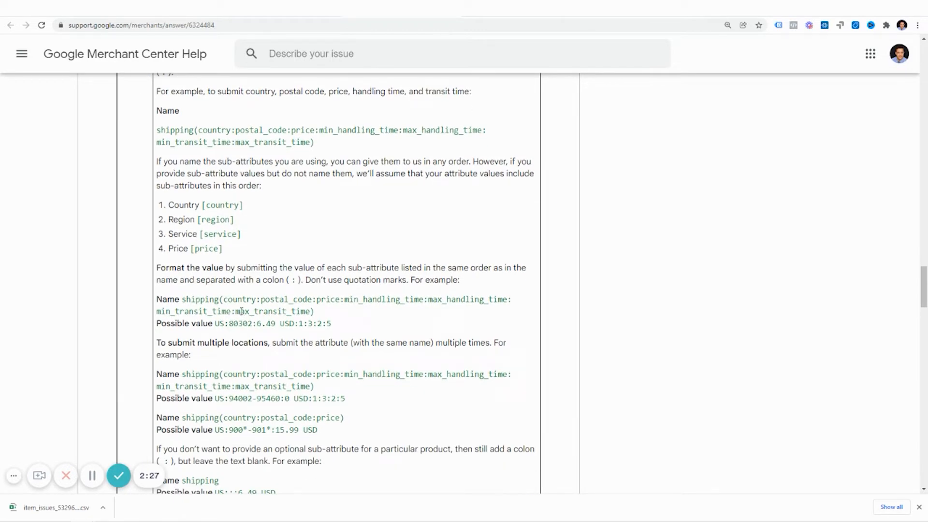
pyautogui.scroll(-2, 240, 309)
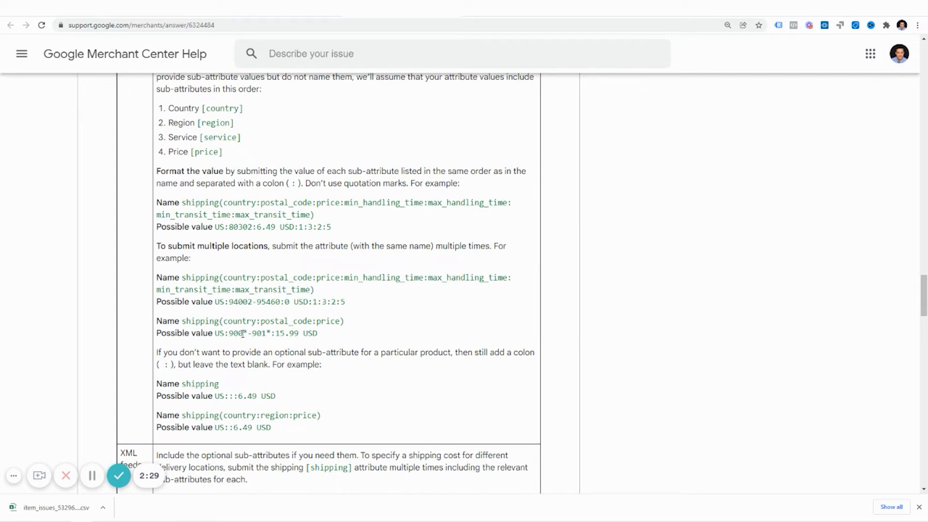
pyautogui.scroll(-3, 285, 303)
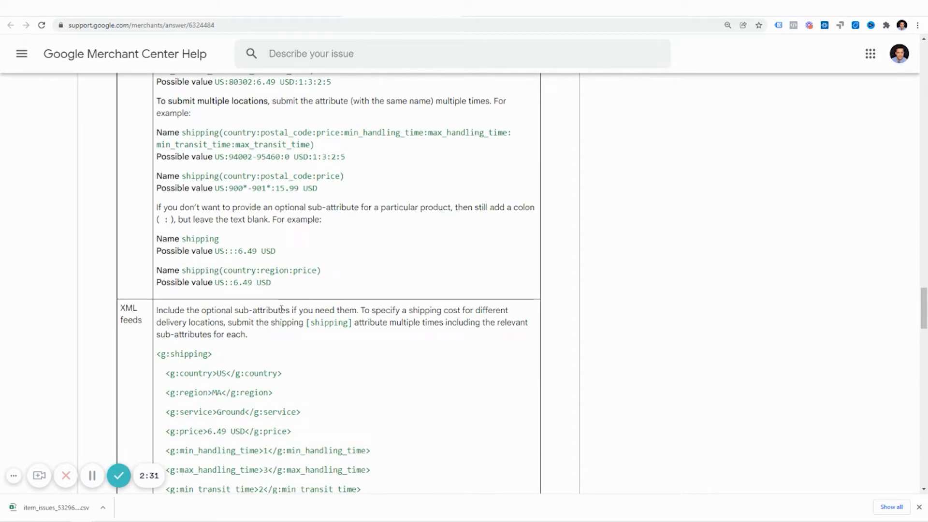
pyautogui.scroll(-5, 268, 309)
pyautogui.scroll(-9, 266, 315)
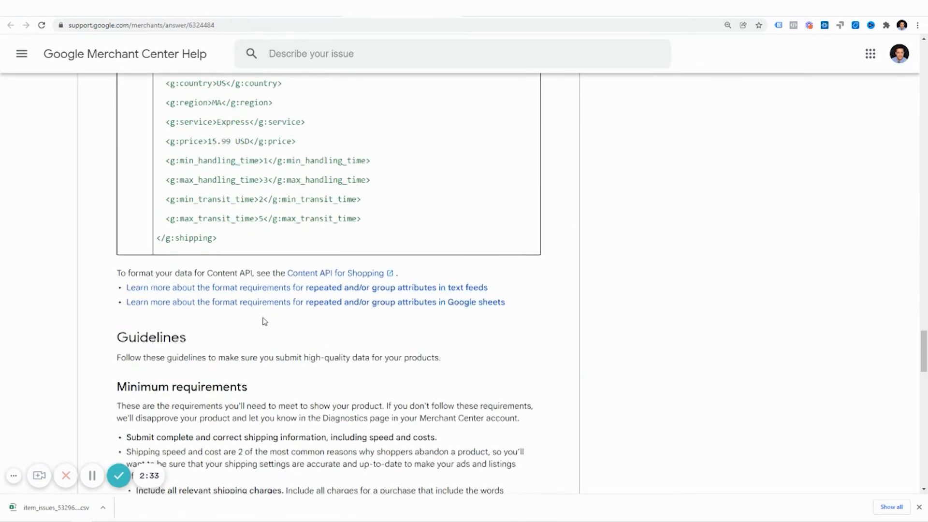
# - Recheck the text-feed format of the shipping attribute in the help article, and commit the shipping entry in C2 of the Supp spreadsheet
pyautogui.scroll(15, 262, 316)
pyautogui.scroll(6, 262, 314)
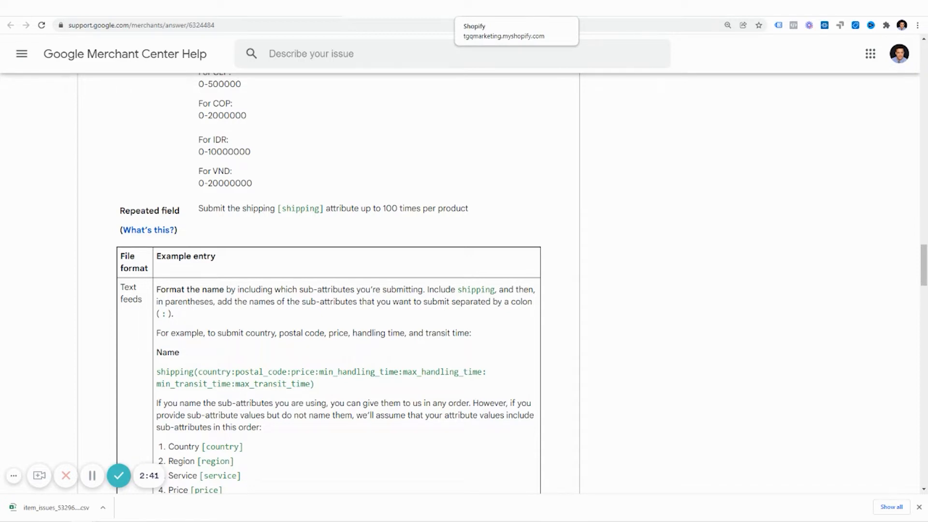
pyautogui.click(286, 8)
pyautogui.click(173, 8)
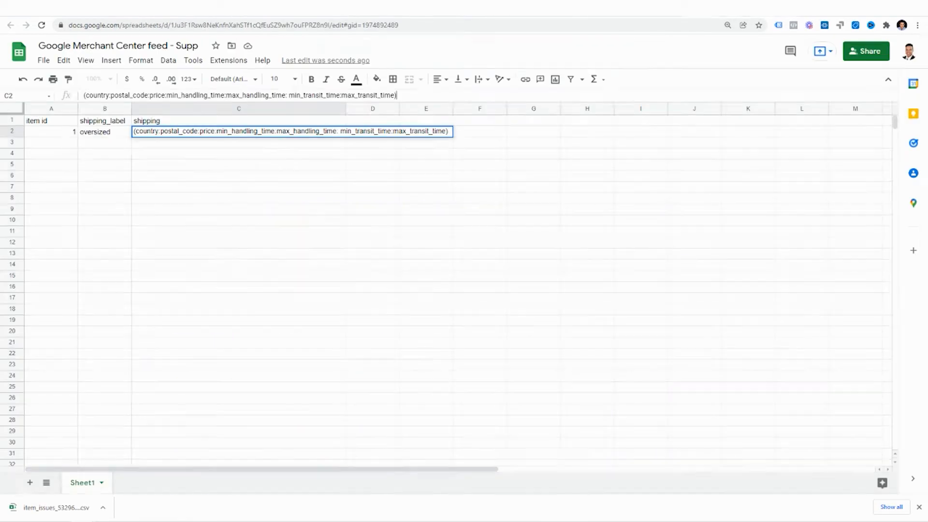
pyautogui.moveTo(120, 145); pyautogui.dragTo(131, 149)
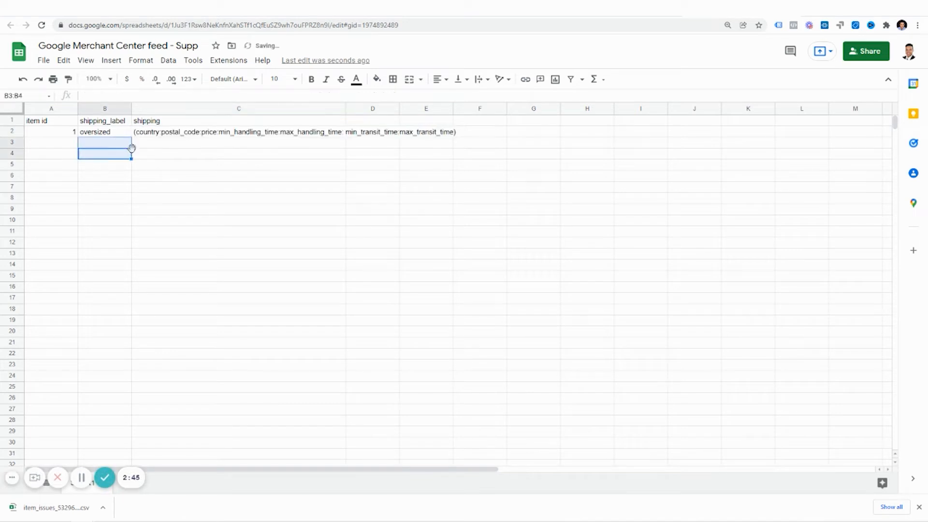
pyautogui.click(163, 144)
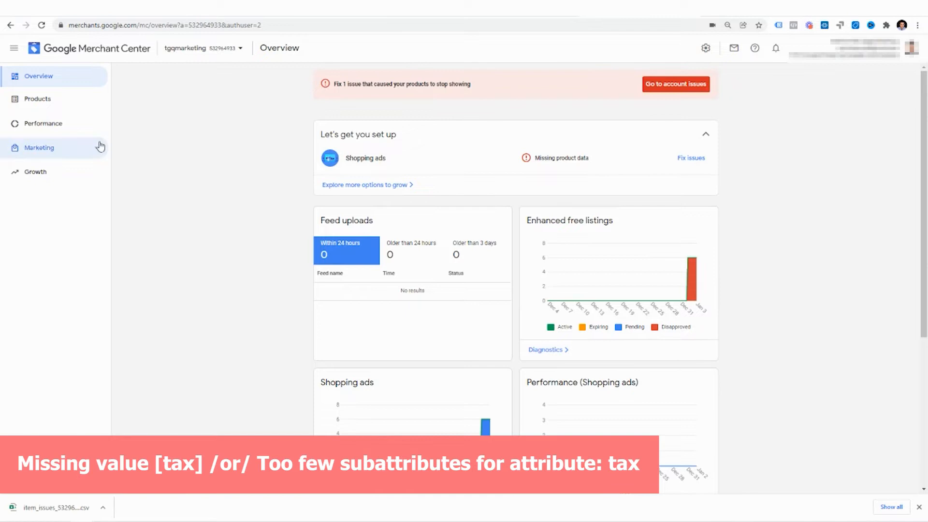
# - View the product diagnostics and feeds in Google Merchant Center, and fit column C of the Supp spreadsheet to its content
pyautogui.click(76, 103)
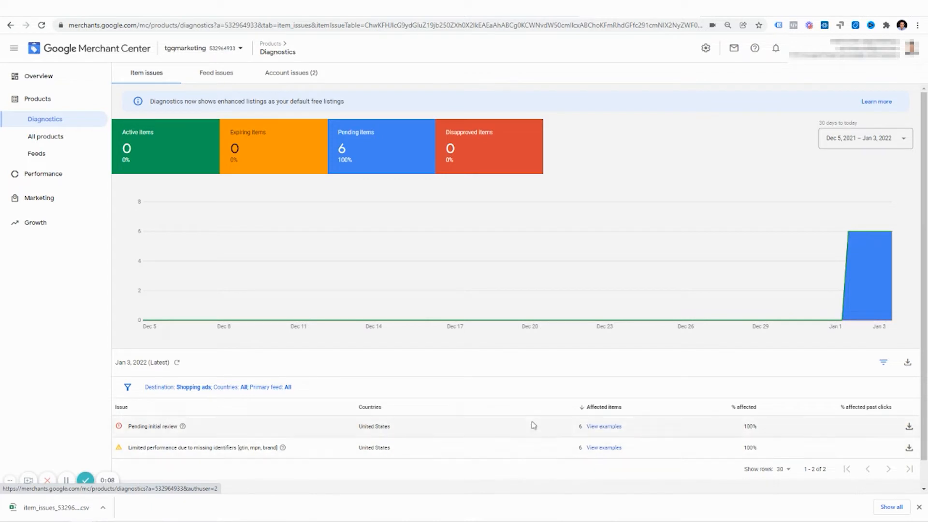
pyautogui.click(70, 158)
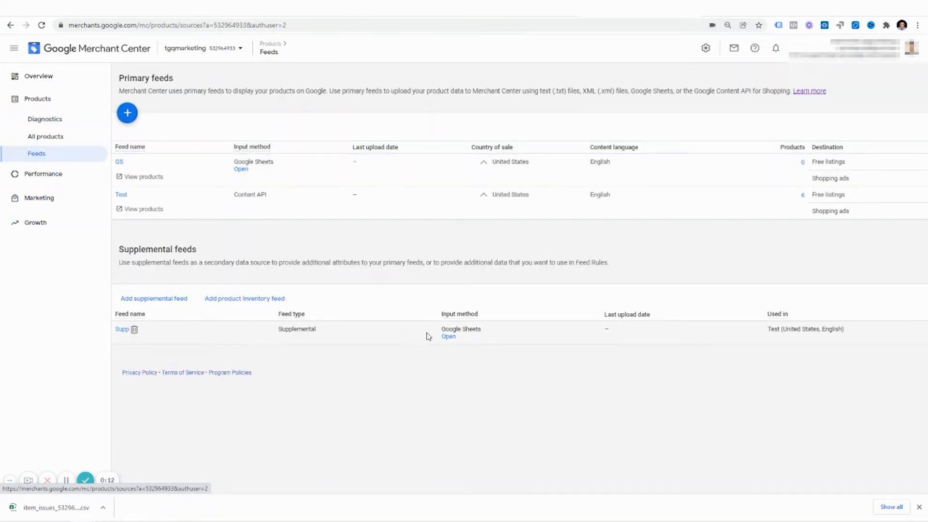
pyautogui.click(510, 19)
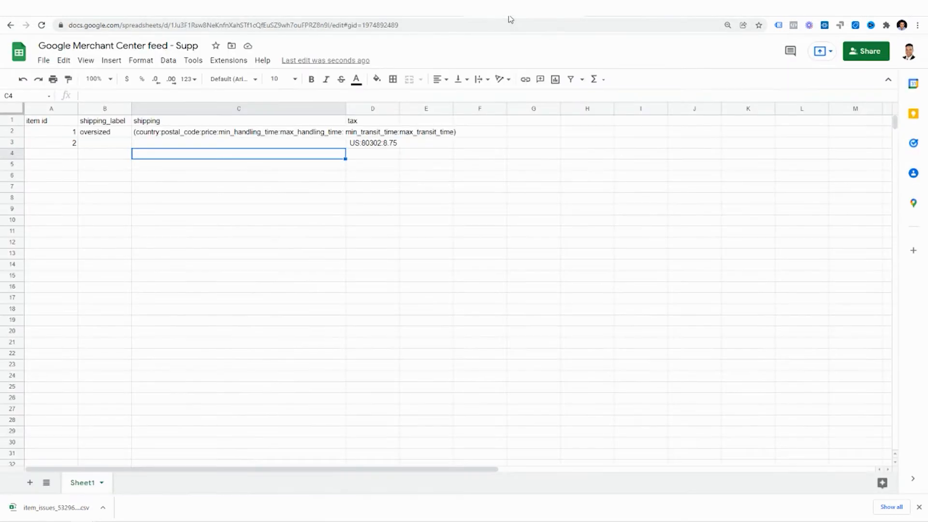
pyautogui.click(55, 145)
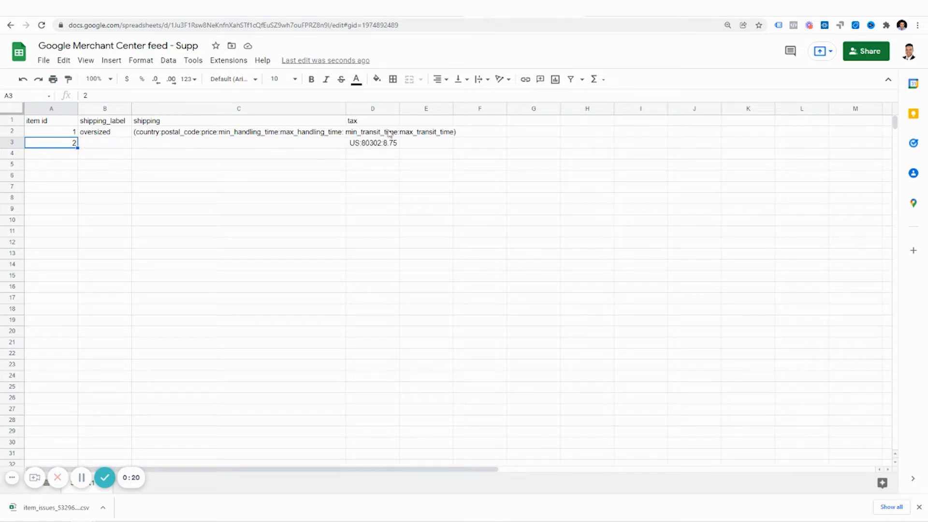
pyautogui.moveTo(399, 103); pyautogui.dragTo(343, 105)
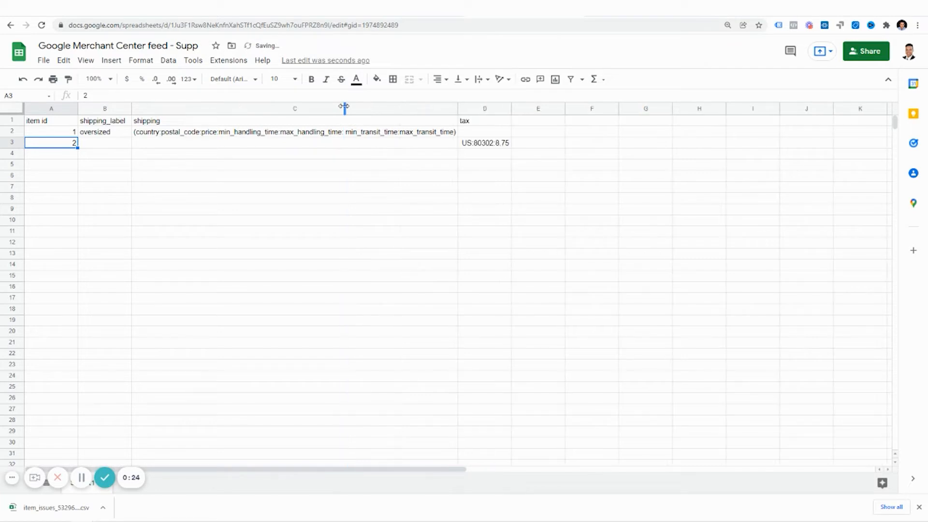
# - Examine how the tax entry in D3 for the second item is formatted, including the parts after the country code
pyautogui.click(473, 145)
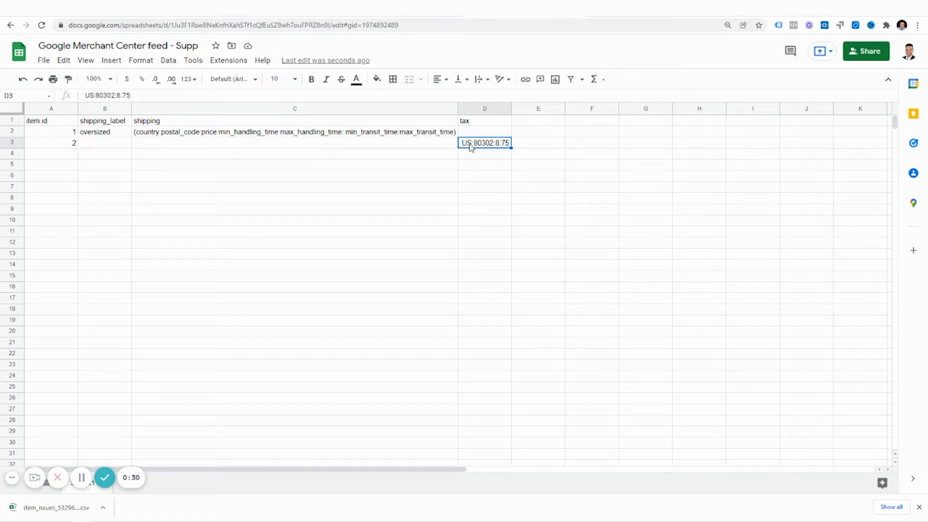
pyautogui.click(71, 145)
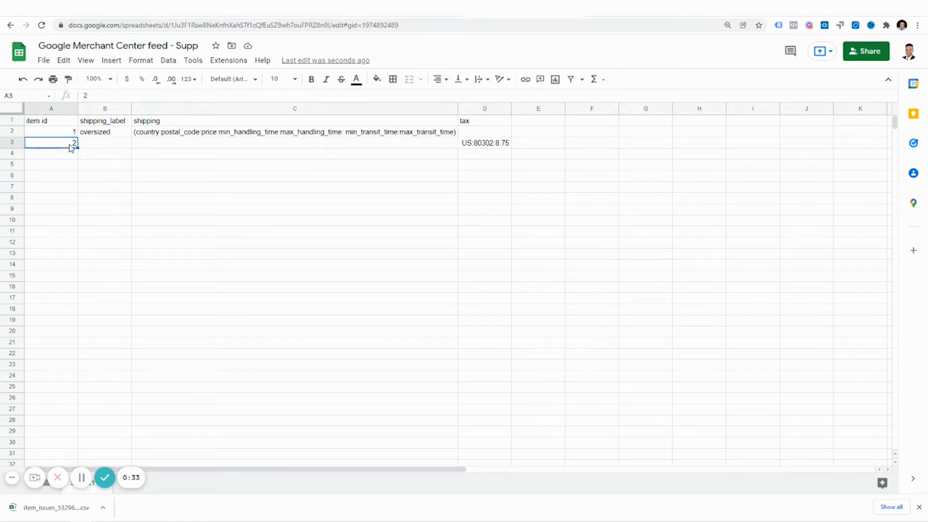
pyautogui.click(479, 148)
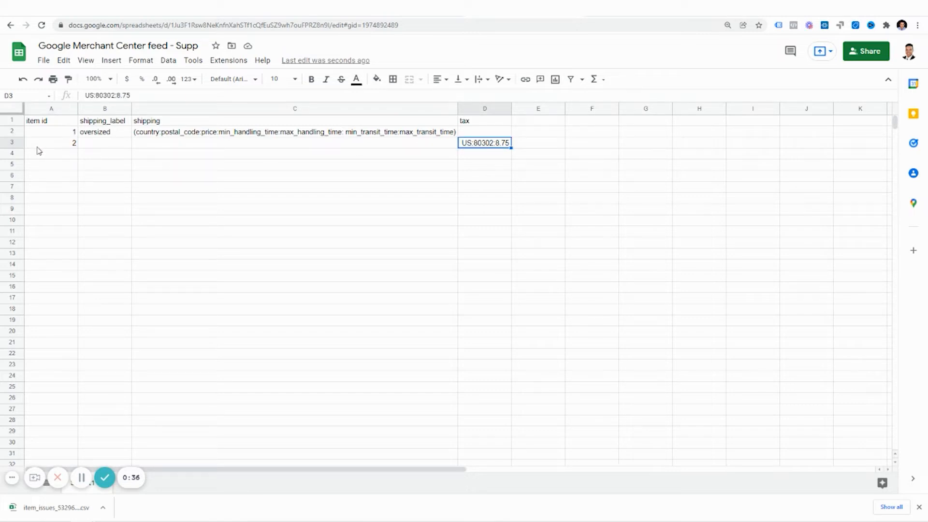
pyautogui.doubleClick(466, 145)
pyautogui.click(468, 144)
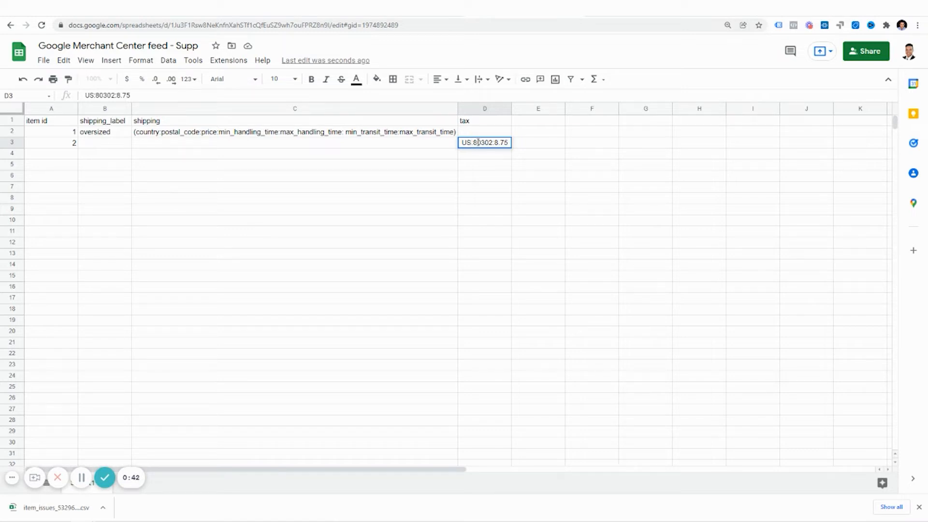
pyautogui.moveTo(474, 142); pyautogui.dragTo(506, 143)
pyautogui.click(501, 165)
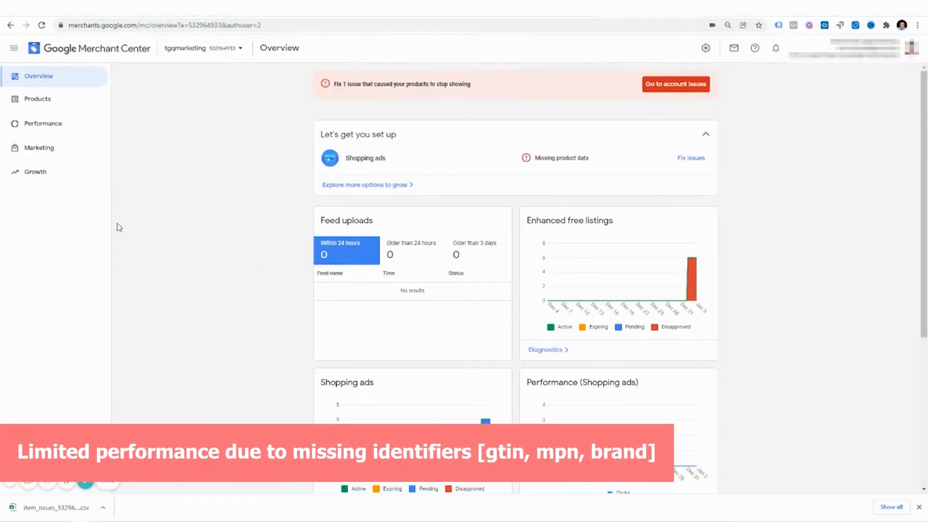
# - Look up the missing-identifiers issue in Google Merchant Center diagnostics, view the feeds list, and switch back to the Supp spreadsheet
pyautogui.click(67, 105)
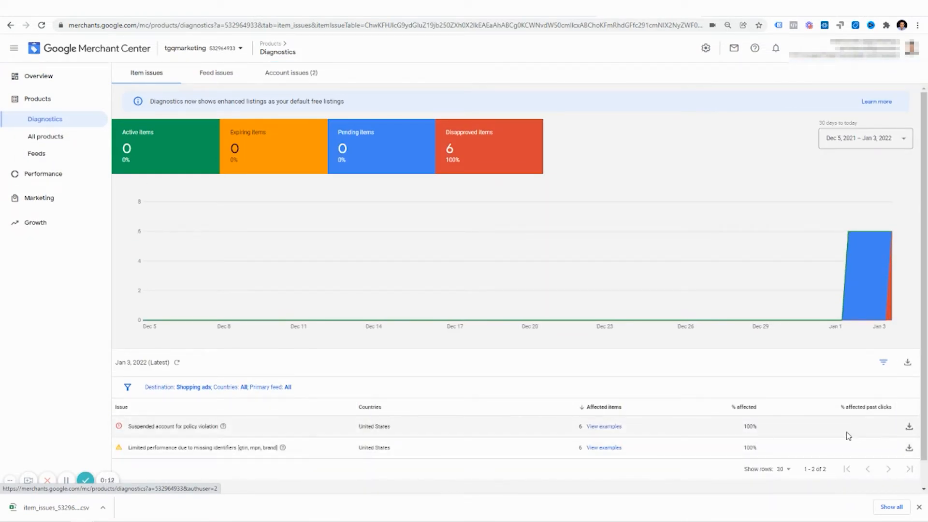
pyautogui.click(76, 161)
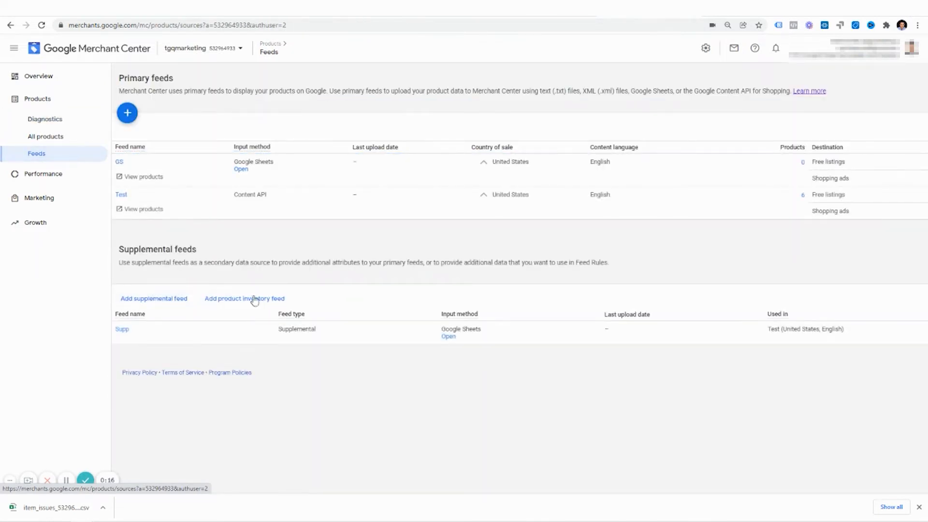
pyautogui.click(550, 9)
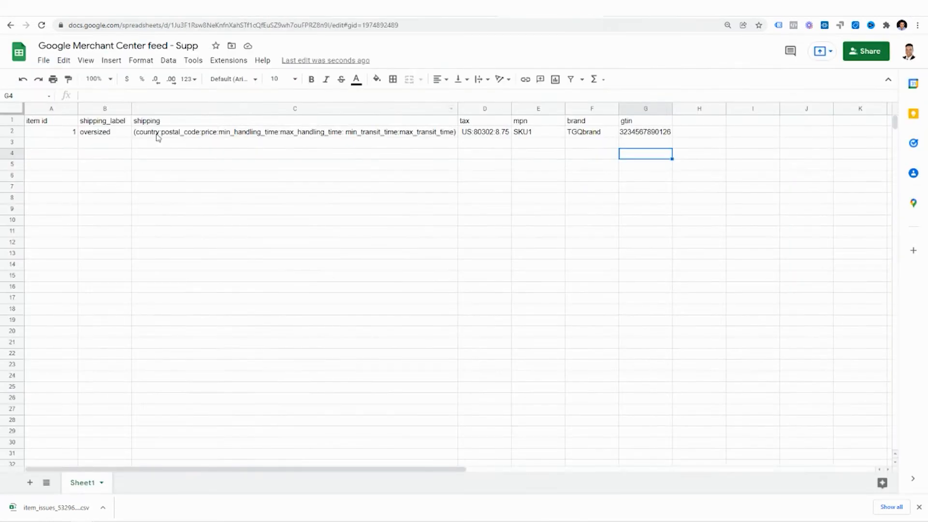
# - Examine the mpn, brand and gtin column headers and their entries for the first item in the supplemental feed
pyautogui.click(70, 133)
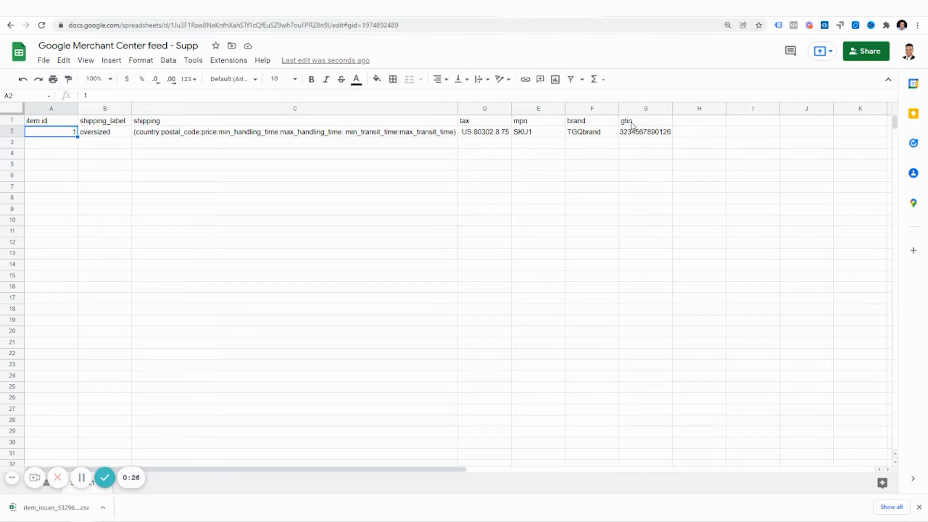
pyautogui.click(539, 124)
pyautogui.click(539, 128)
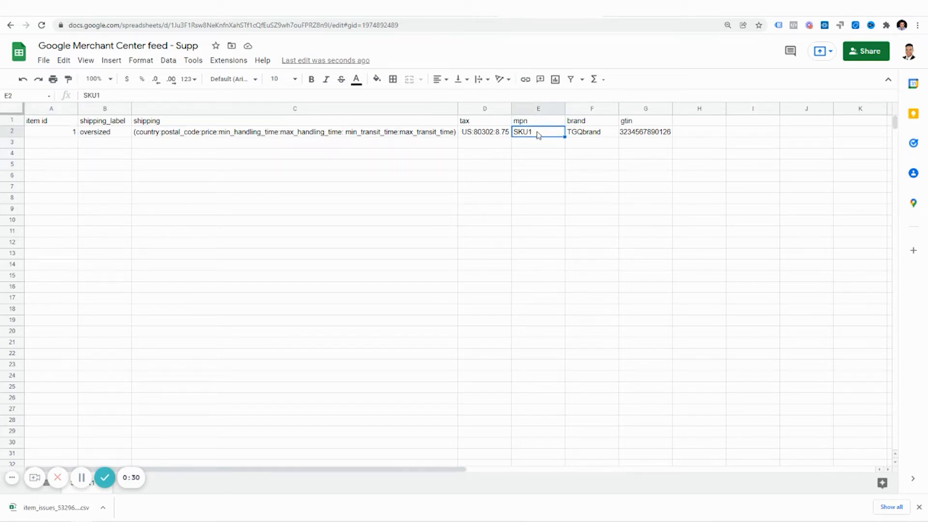
pyautogui.click(583, 125)
pyautogui.click(586, 132)
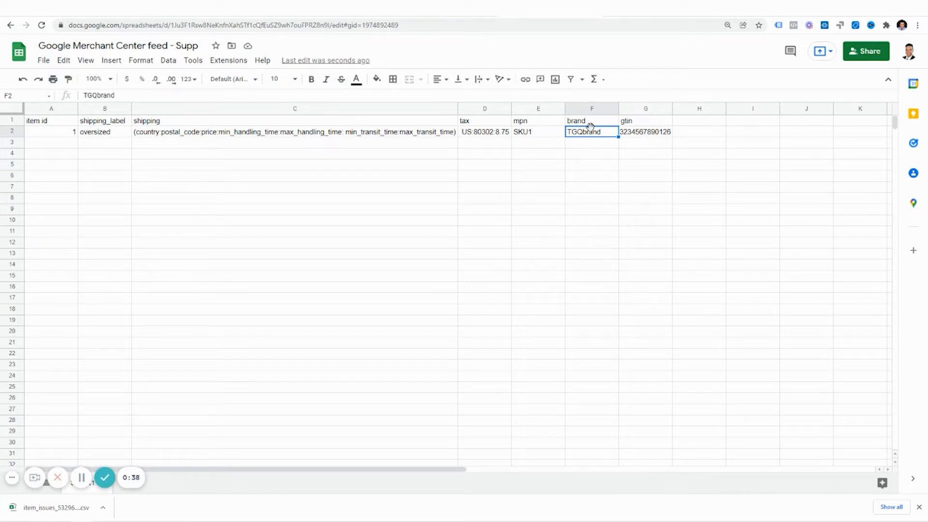
pyautogui.click(630, 136)
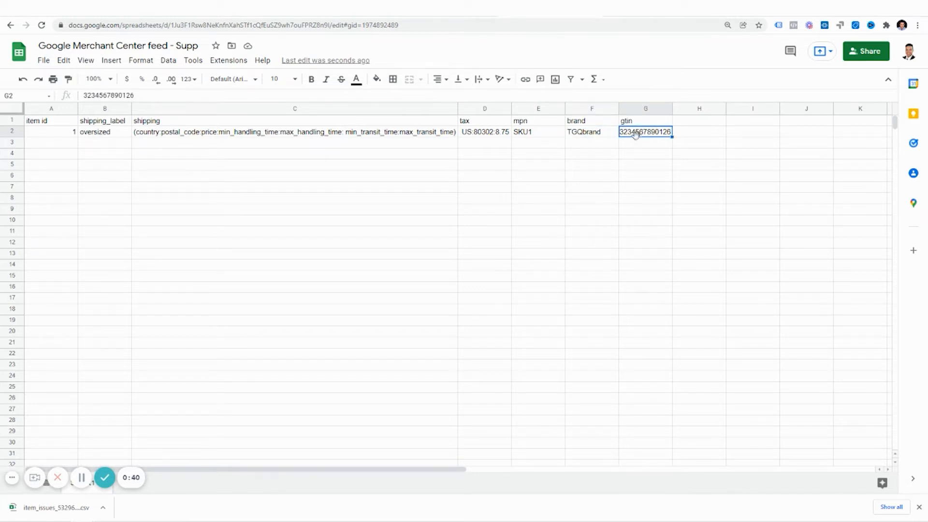
pyautogui.click(633, 122)
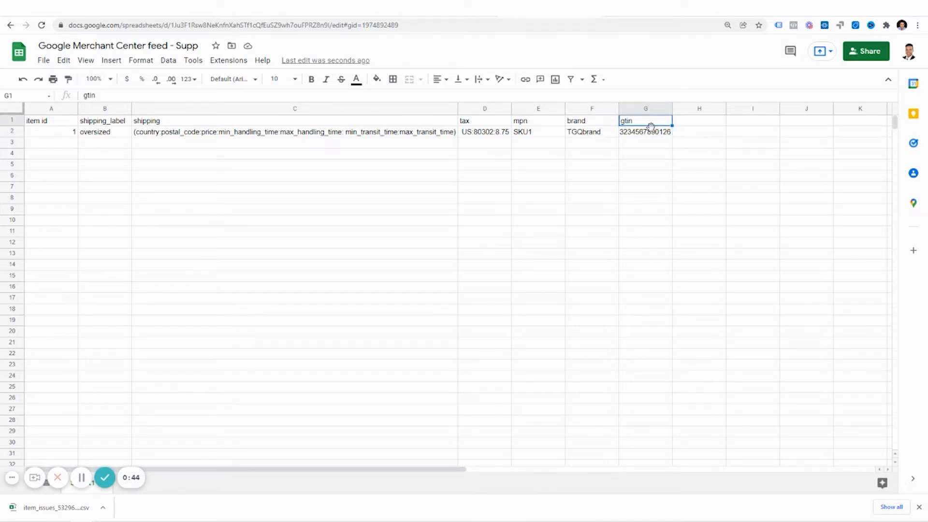
pyautogui.click(551, 124)
pyautogui.click(550, 136)
pyautogui.click(580, 131)
pyautogui.click(587, 123)
pyautogui.click(644, 124)
pyautogui.click(644, 135)
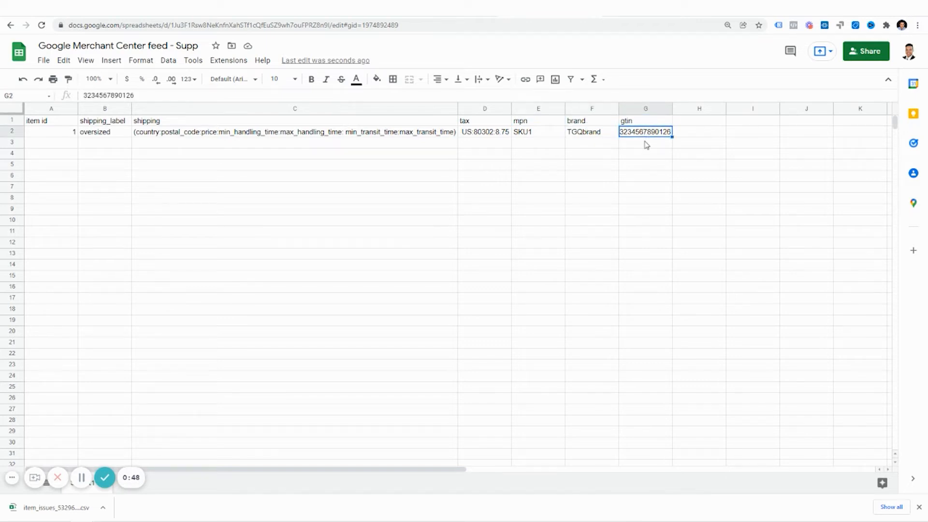
pyautogui.click(641, 124)
pyautogui.click(641, 135)
# - Switch to the Shopify admin and open the Google sales channel's products in the bulk editor
pyautogui.click(449, 11)
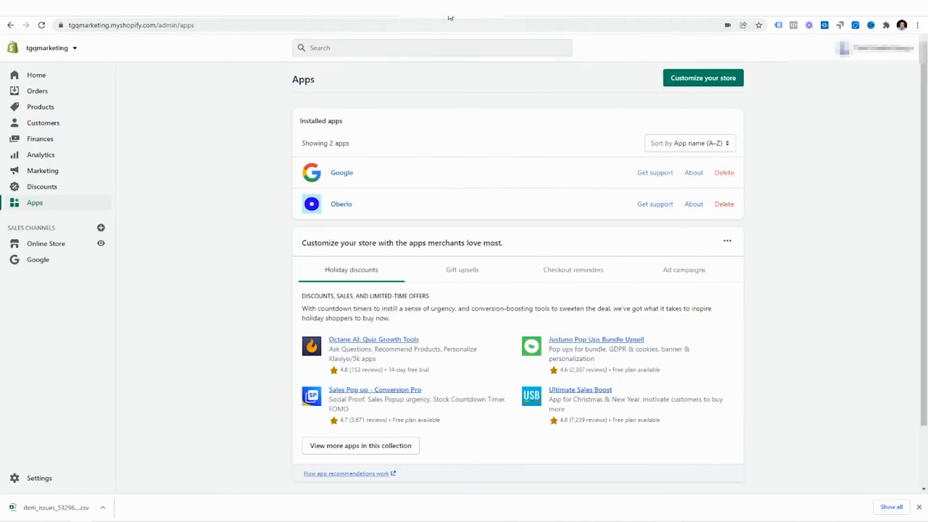
pyautogui.click(40, 260)
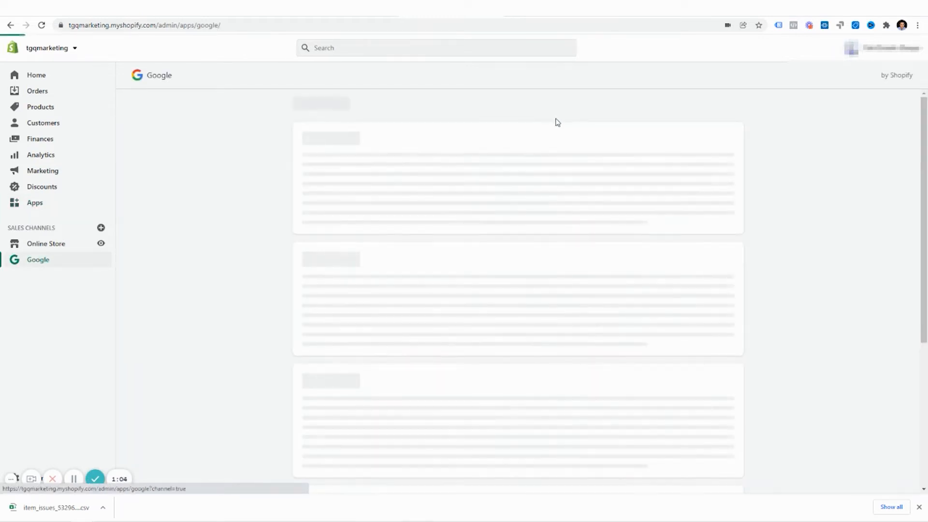
pyautogui.click(688, 260)
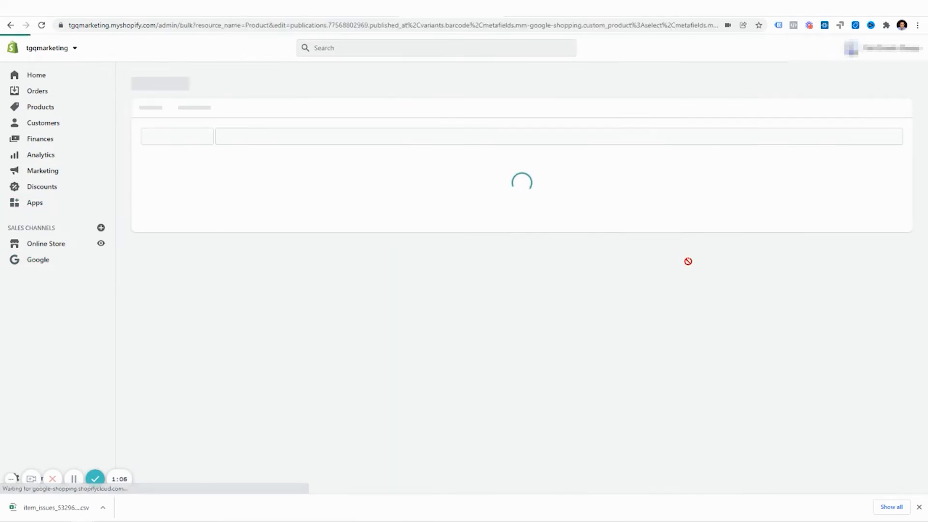
# - Add the SKU inventory field to the bulk editor
pyautogui.click(182, 170)
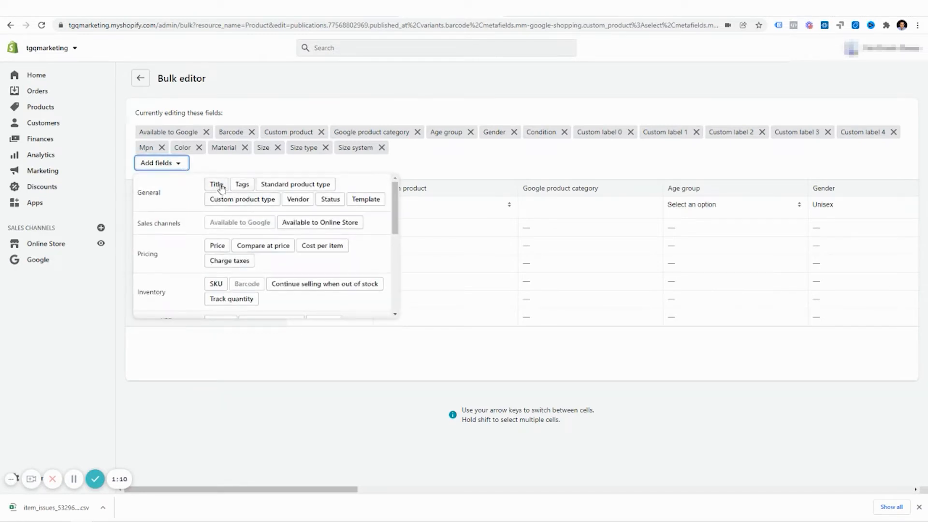
pyautogui.scroll(-1, 294, 227)
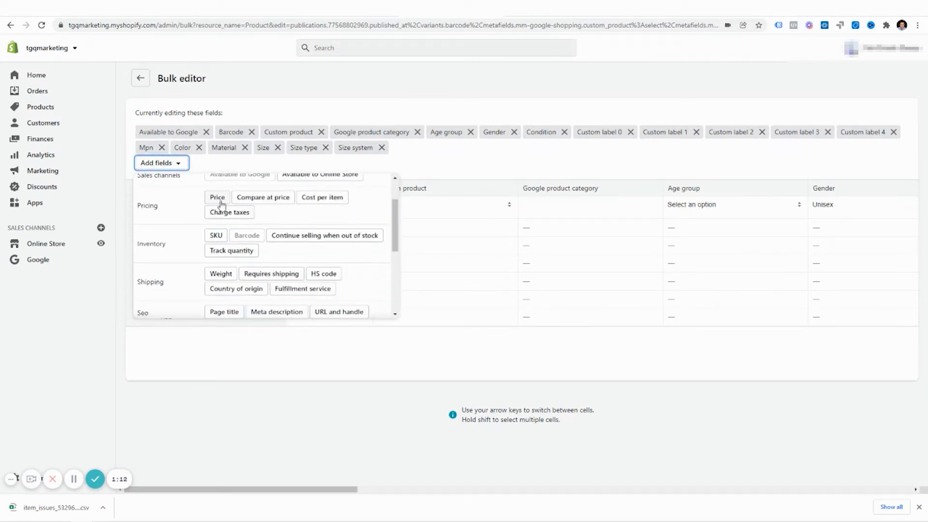
pyautogui.click(220, 235)
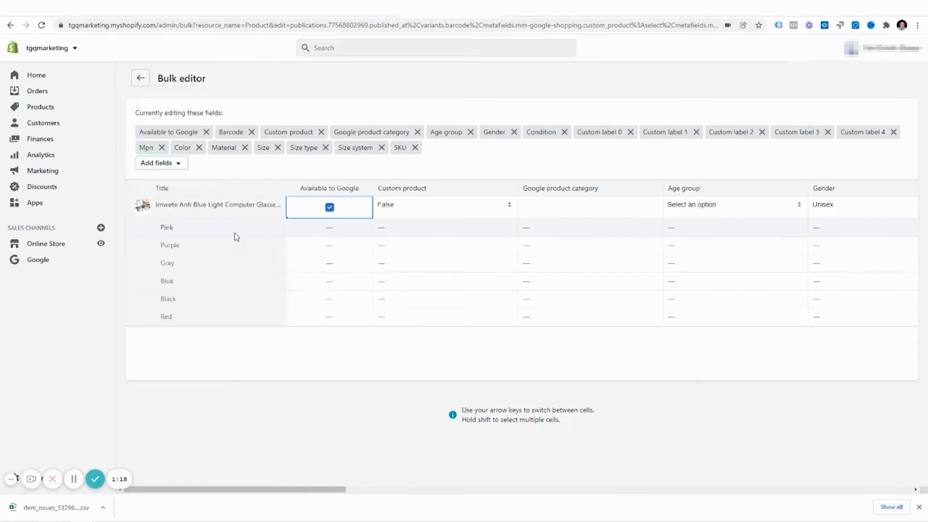
# - Add the second Mpn field from the metafields to the bulk editor
pyautogui.click(179, 163)
pyautogui.scroll(-3, 245, 233)
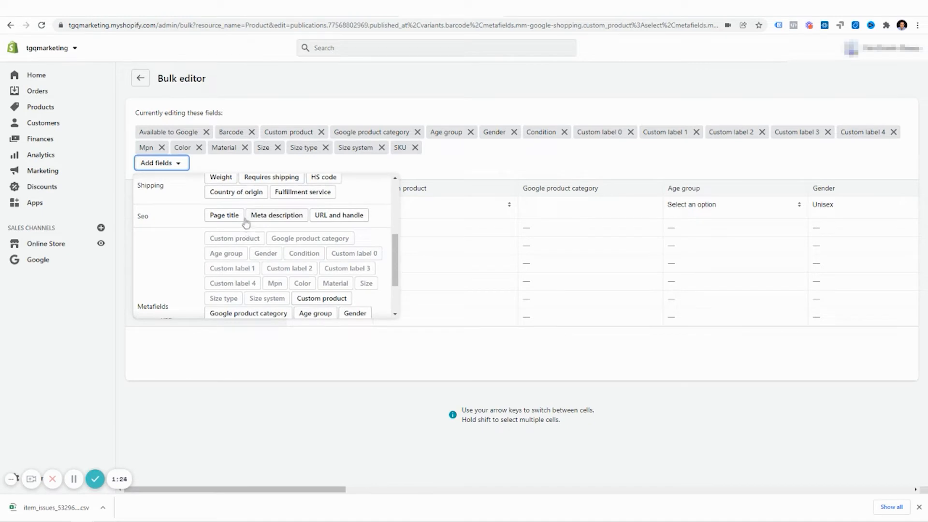
pyautogui.scroll(-3, 245, 221)
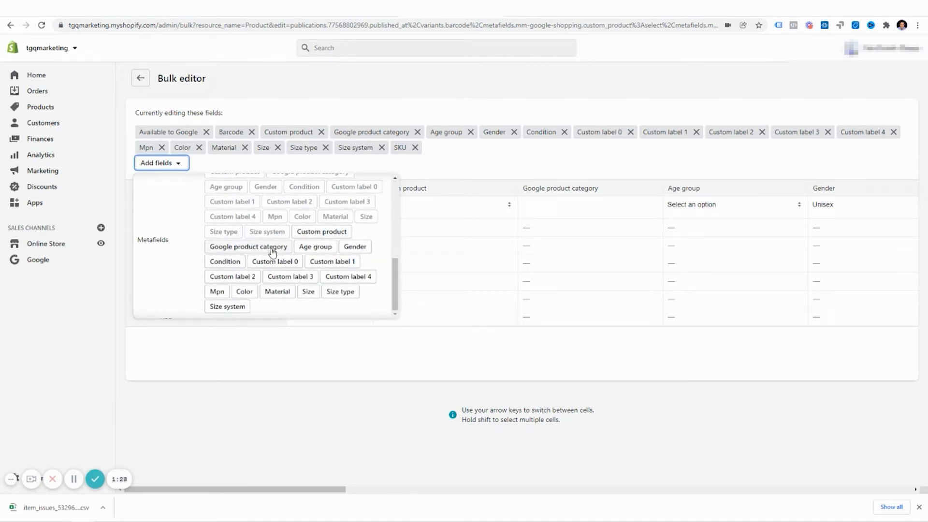
pyautogui.click(227, 291)
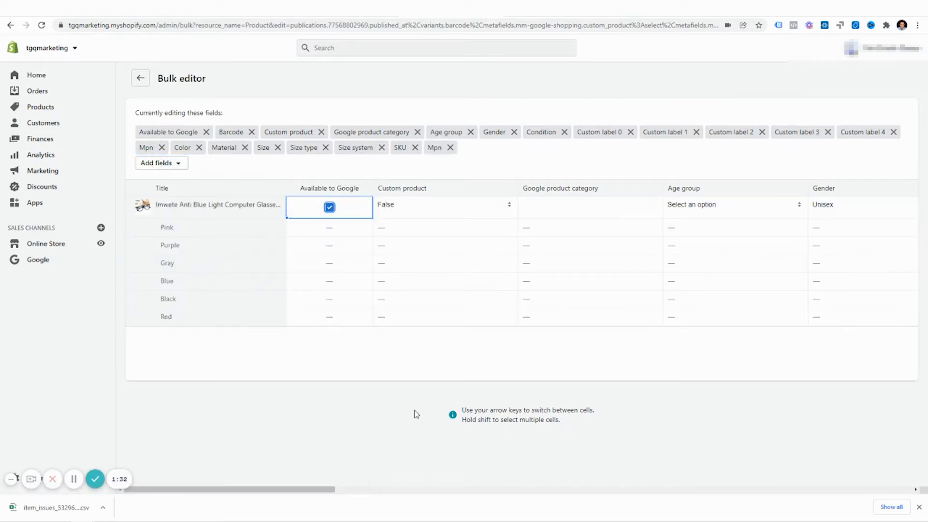
# - Examine the SKU and added Mpn columns, selecting the Mpn cell of the Pink variant
pyautogui.moveTo(326, 489); pyautogui.dragTo(833, 346)
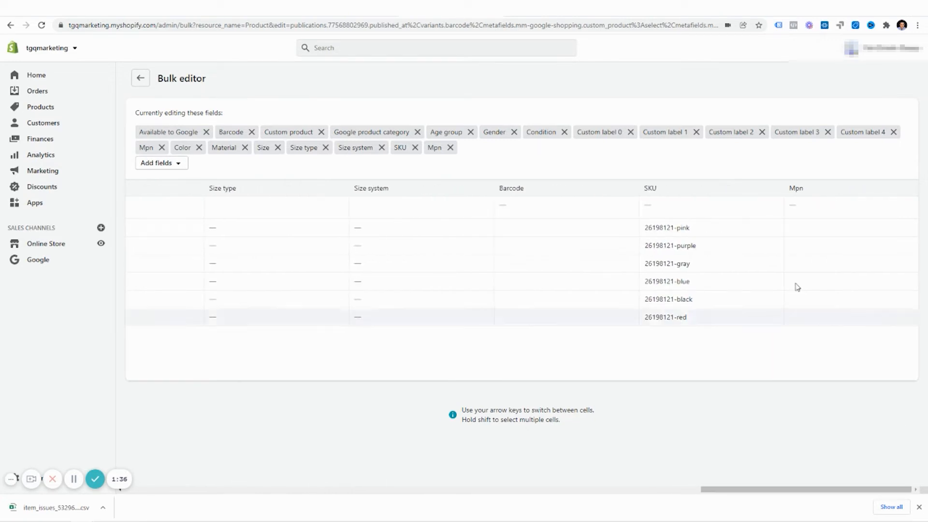
pyautogui.click(805, 233)
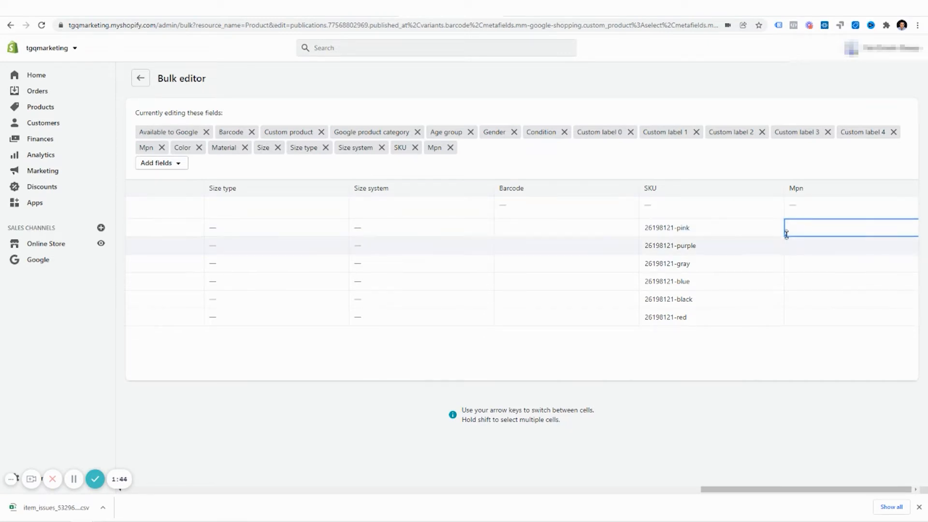
pyautogui.moveTo(767, 490); pyautogui.dragTo(197, 466)
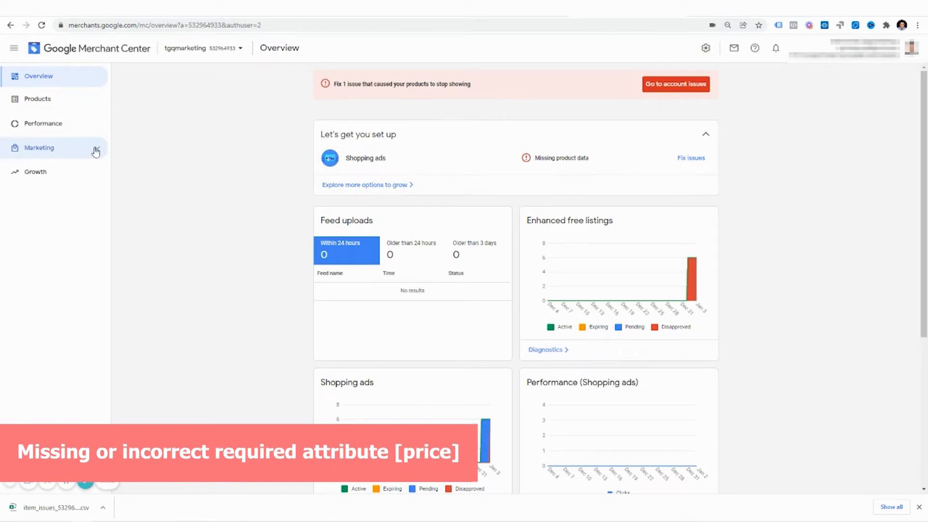
# - Open the Google Sheet of the Supp supplemental feed from Merchant Center and select the product's item id cell
pyautogui.click(73, 105)
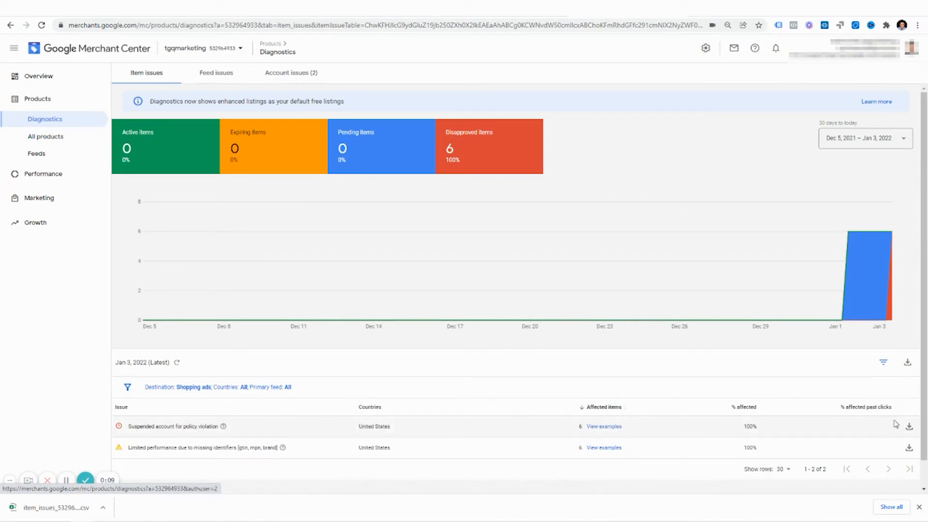
pyautogui.click(61, 162)
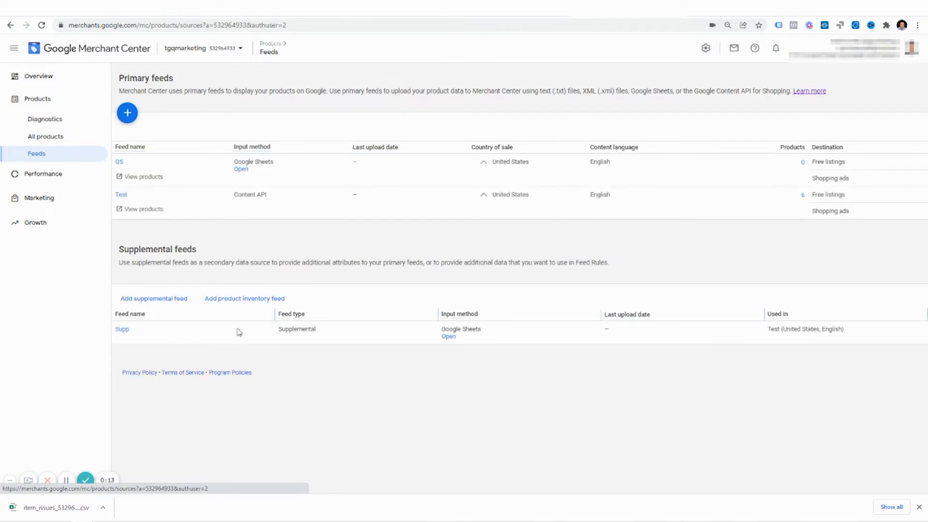
pyautogui.click(445, 336)
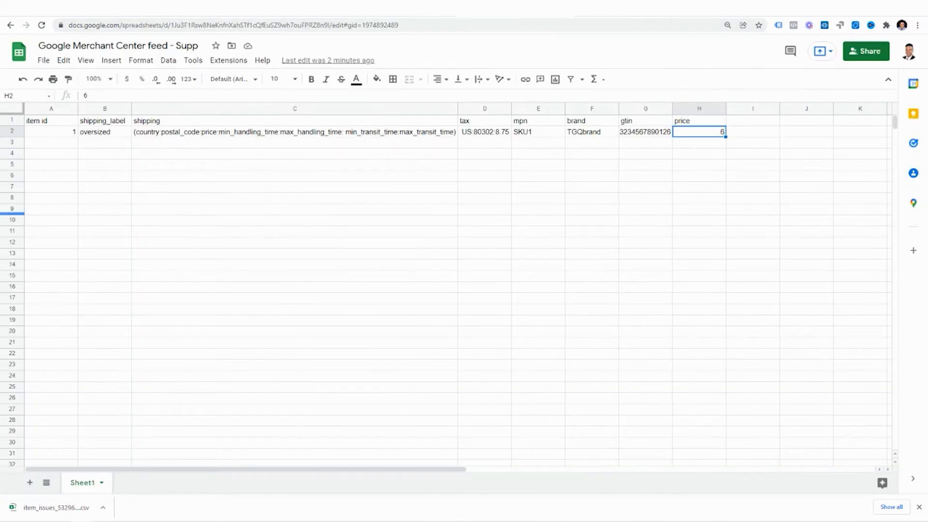
pyautogui.click(58, 133)
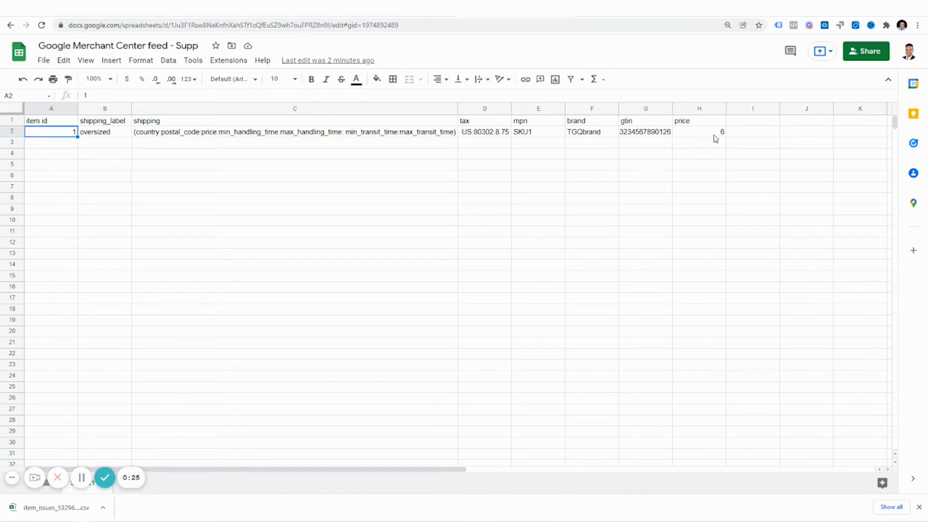
# - Check the Pink glasses' price on the storefront product page and return to the Supp feed sheet
pyautogui.click(295, 8)
pyautogui.click(387, 8)
pyautogui.scroll(-6, 386, 296)
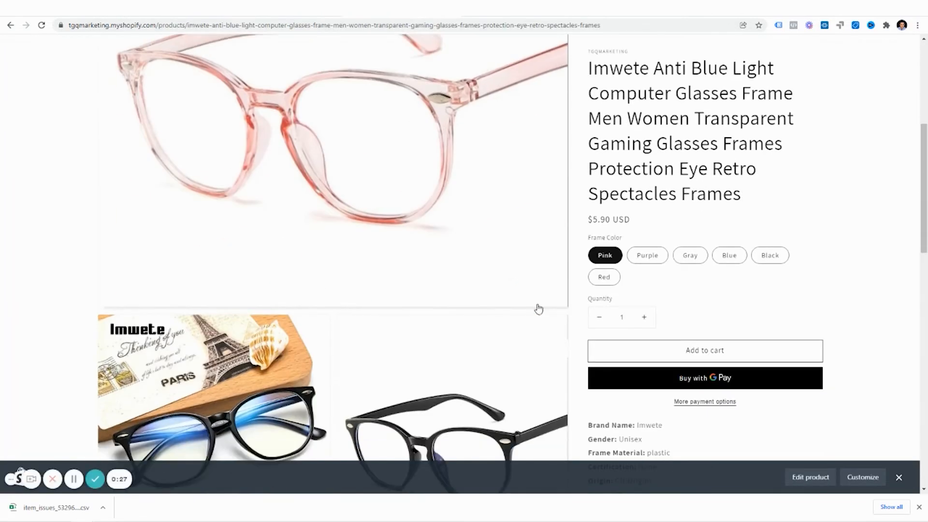
pyautogui.scroll(4, 536, 304)
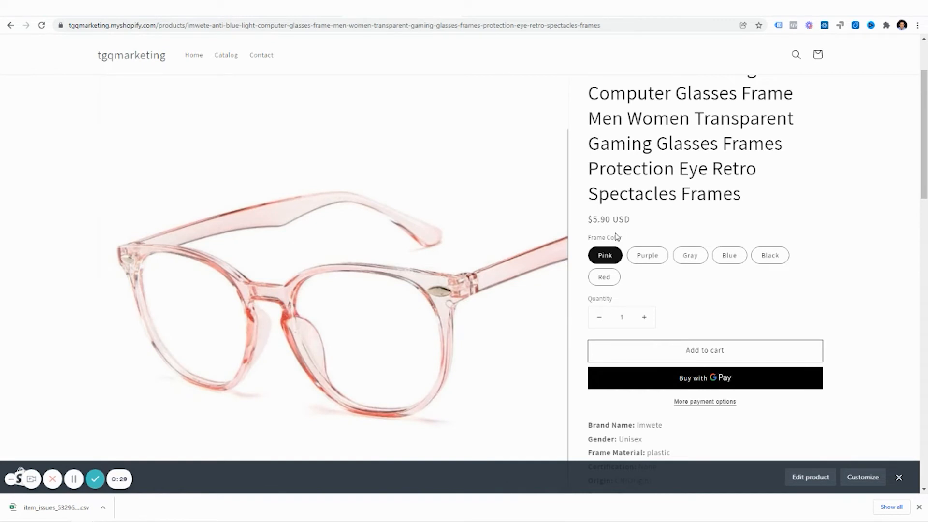
pyautogui.moveTo(609, 220); pyautogui.dragTo(588, 220)
pyautogui.click(520, 9)
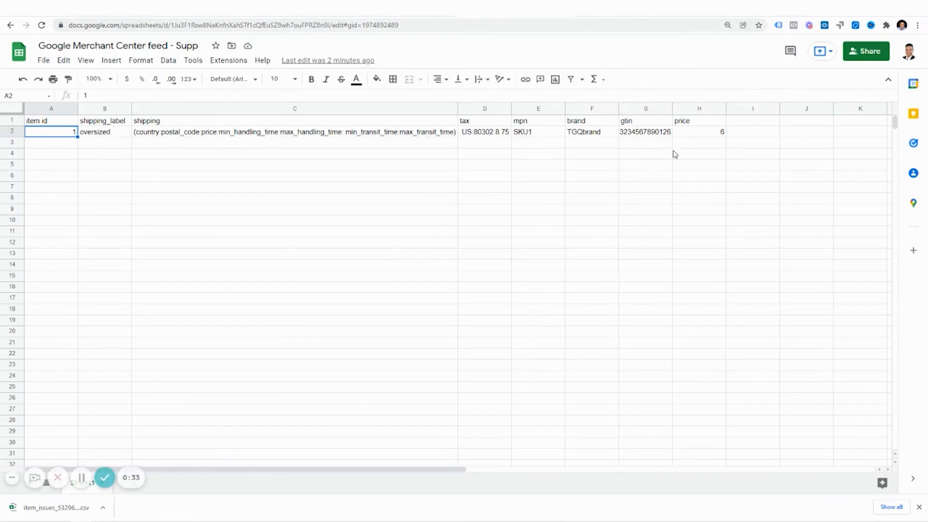
# - Set the price of item 1 in the Supp feed sheet to 5.9
pyautogui.click(685, 133)
pyautogui.write('5.9')
pyautogui.click(696, 165)
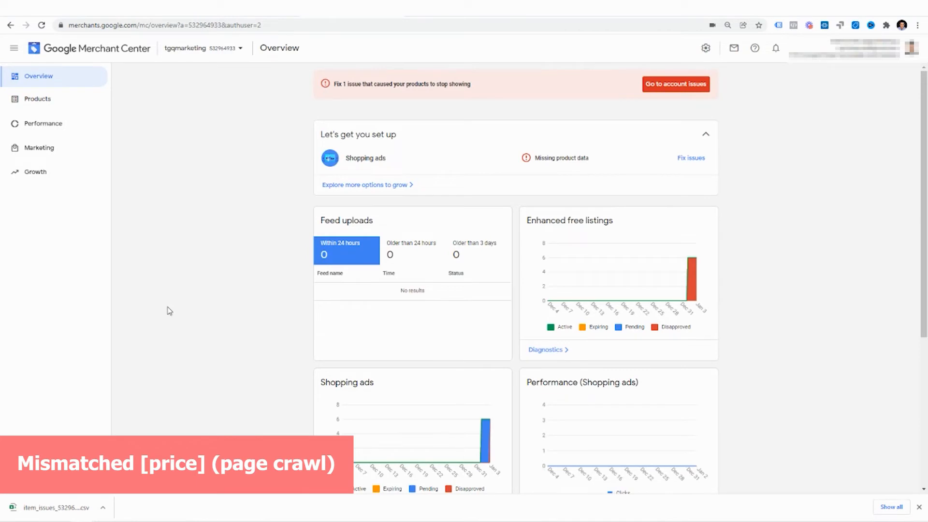
# - Review the item issues and the feed list in Merchant Center, and reopen the Supp feed sheet
pyautogui.click(85, 127)
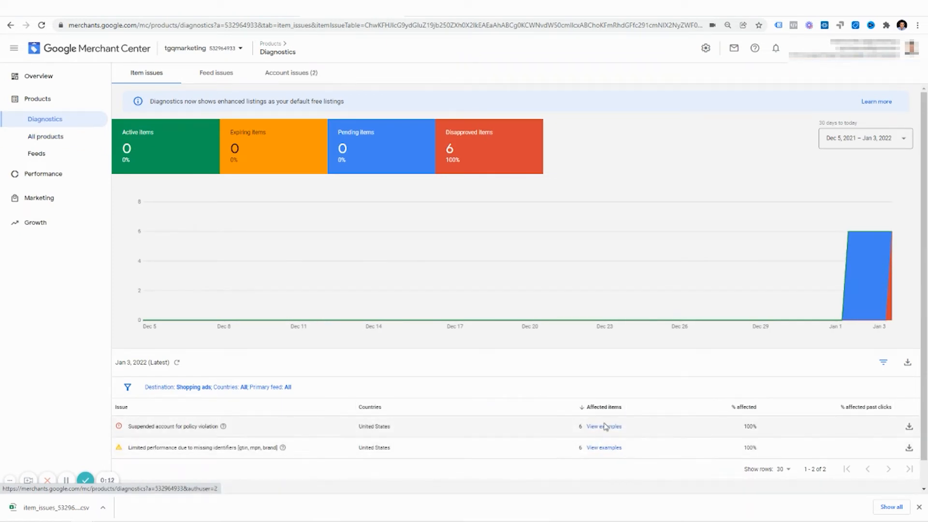
pyautogui.click(59, 154)
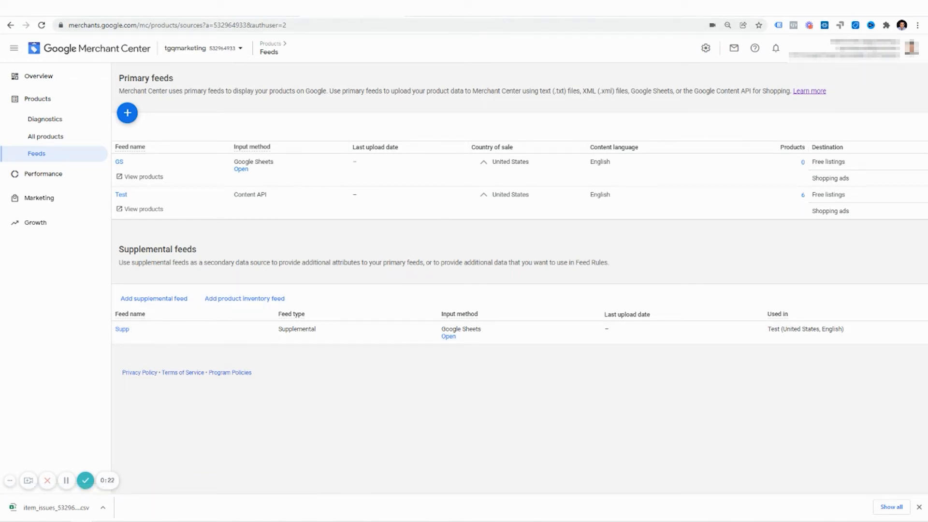
pyautogui.click(744, 9)
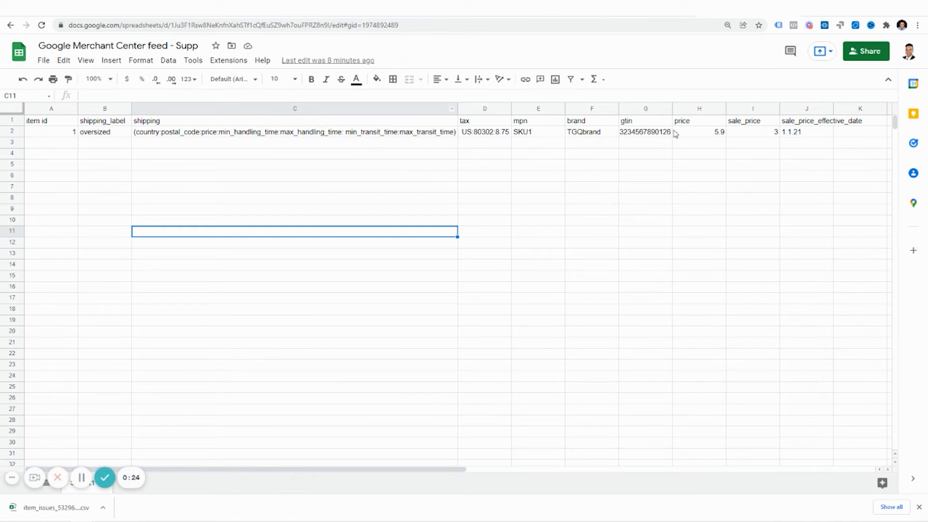
# - Set the sale_price of item 1 to 5.9 and check it against the price cell
pyautogui.click(708, 122)
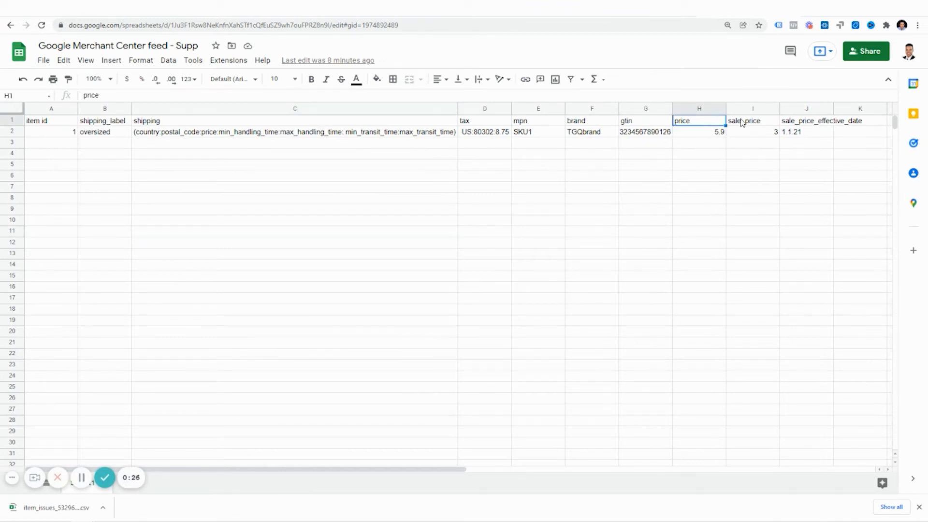
pyautogui.click(756, 138)
pyautogui.write('5.9')
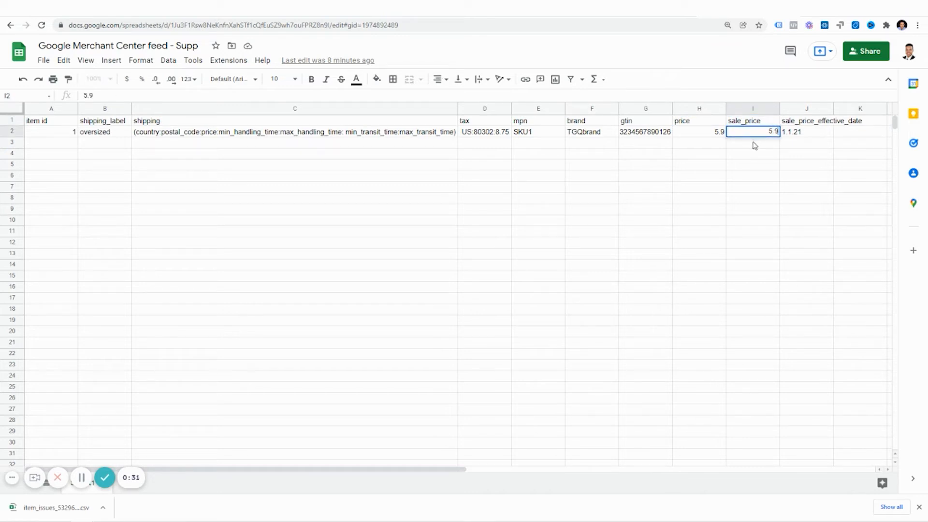
pyautogui.click(719, 135)
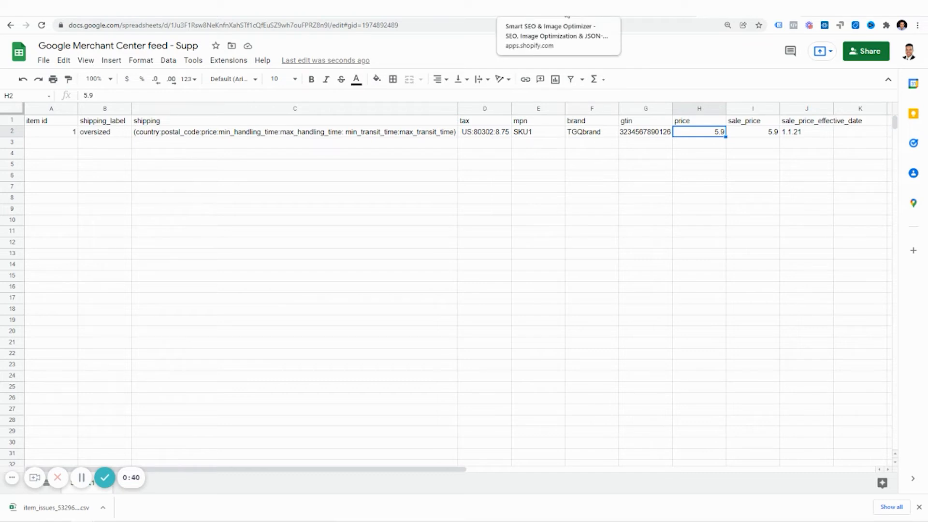
# - Review the JSON-LD Structured Data feature on the Smart SEO & Image Optimizer page of the Shopify App Store
pyautogui.click(567, 16)
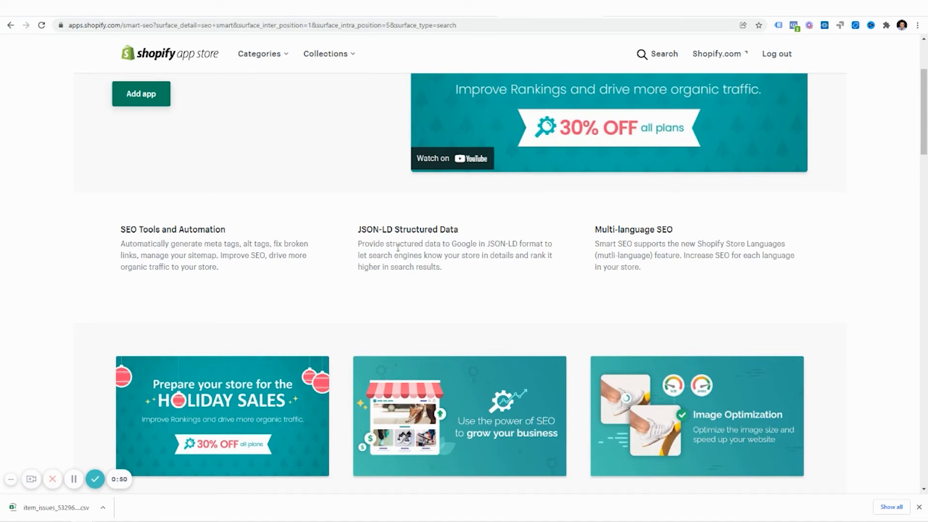
pyautogui.scroll(1, 394, 251)
pyautogui.scroll(-1, 387, 251)
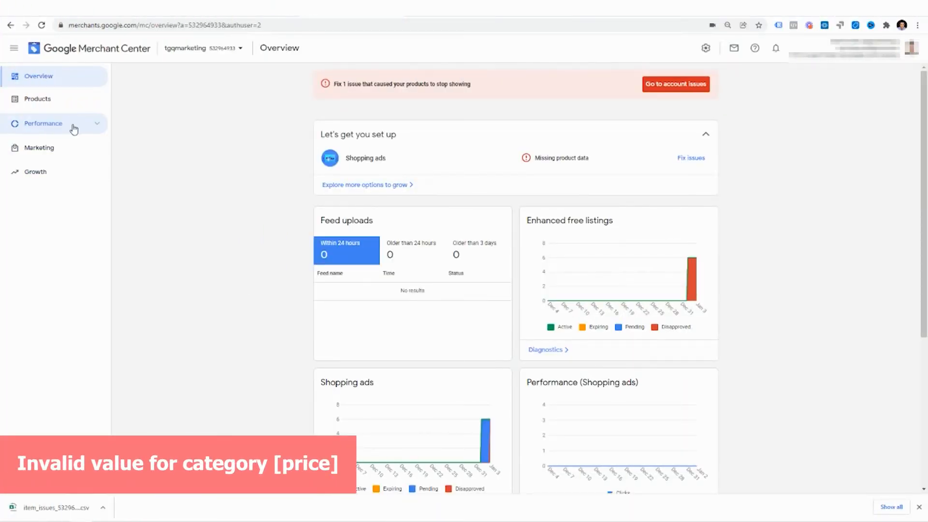
# - Go through Merchant Center's diagnostics and feeds to the Supp sheet and select item 1's empty google_product_category cell
pyautogui.click(68, 101)
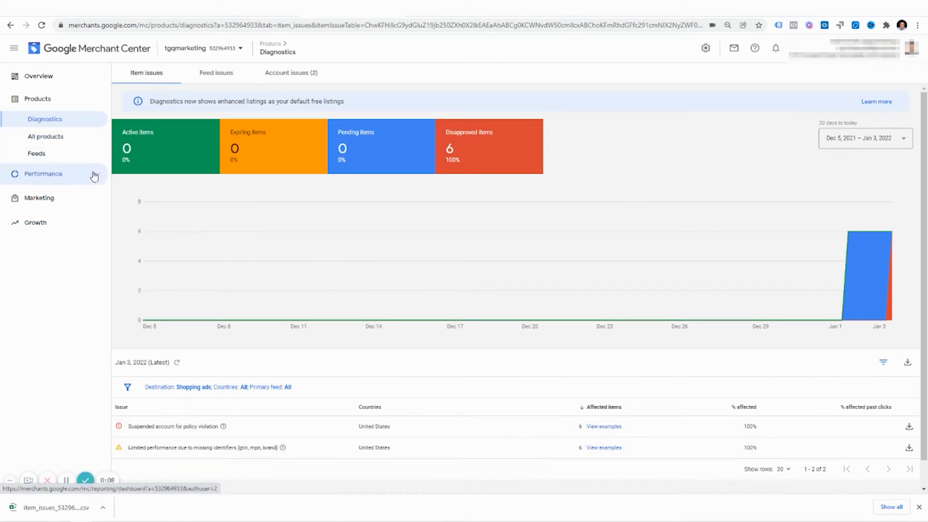
pyautogui.click(78, 156)
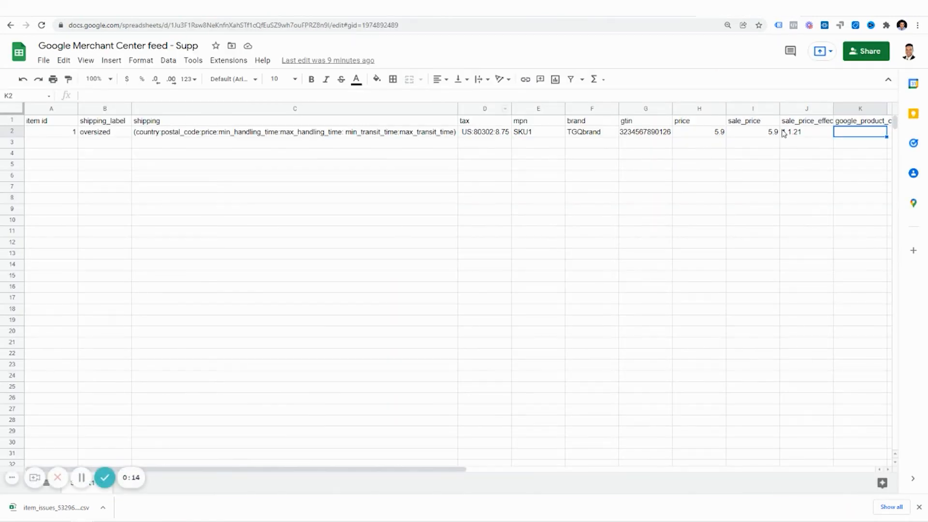
pyautogui.moveTo(783, 134); pyautogui.dragTo(788, 115)
pyautogui.click(841, 135)
pyautogui.press('Right')
pyautogui.click(816, 135)
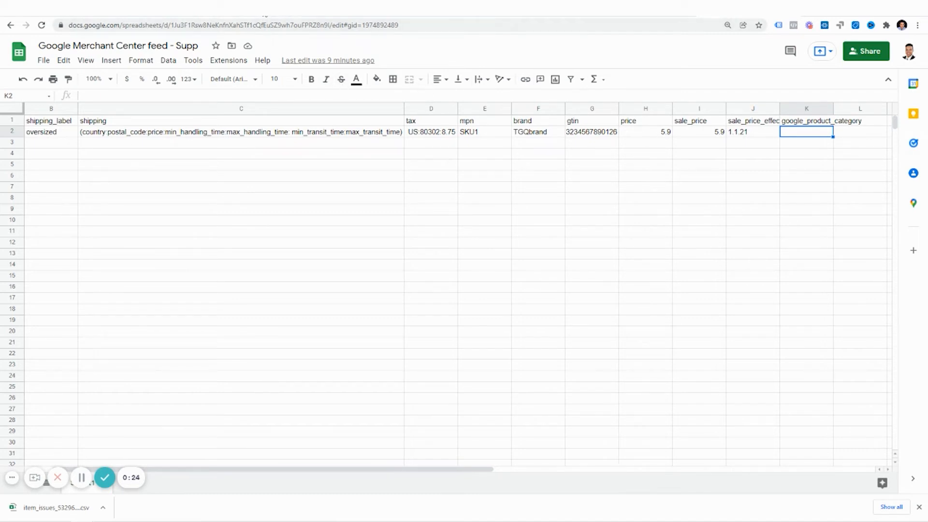
# - Open Google's product taxonomy list with IDs and search it for "glass"
pyautogui.hotkey('ctrl', 'Tab')
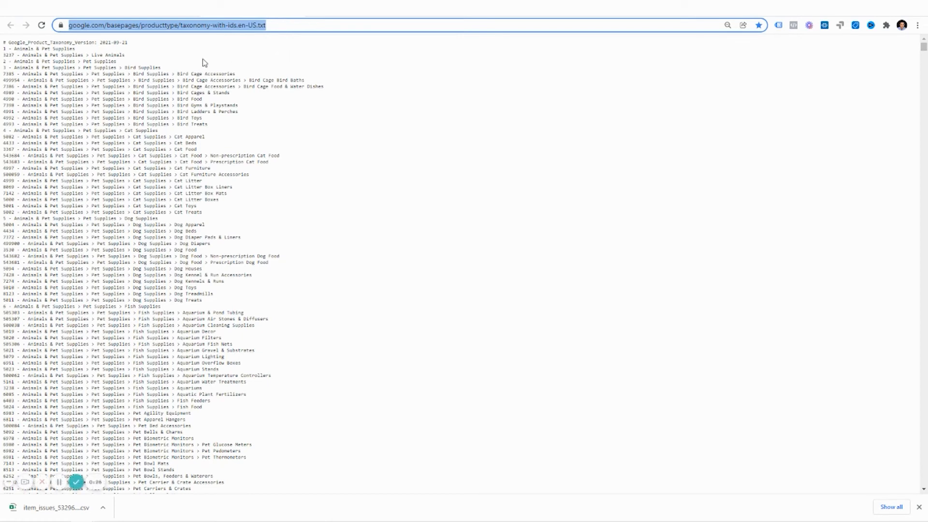
pyautogui.click(180, 29)
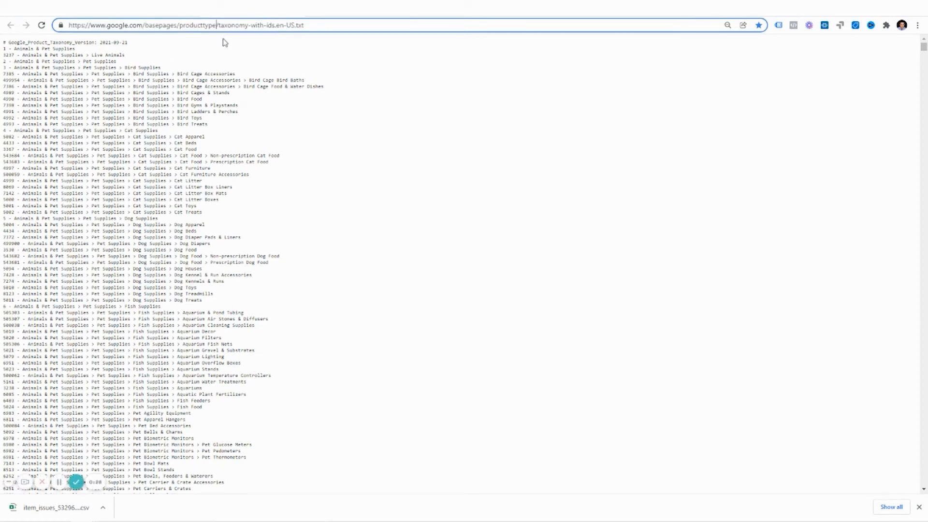
pyautogui.doubleClick(297, 87)
pyautogui.click(334, 100)
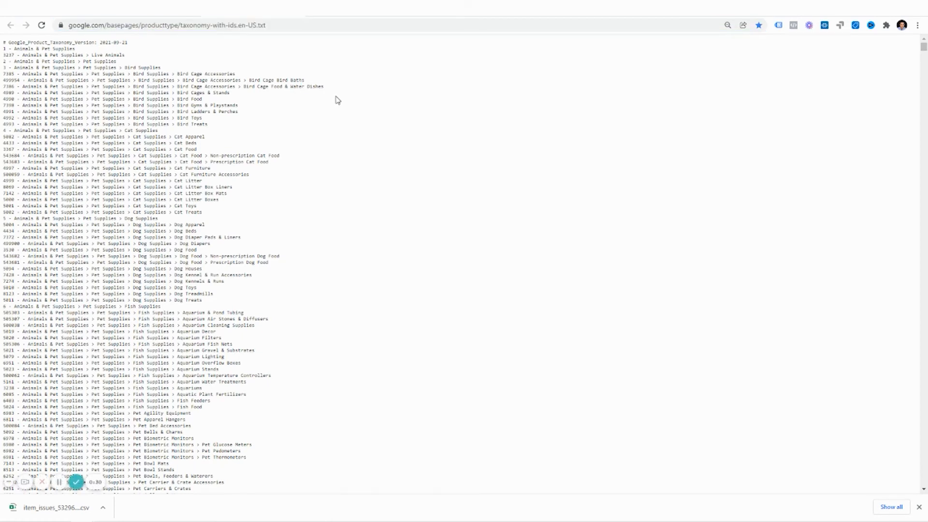
pyautogui.hotkey('ctrl', 'f')
pyautogui.write('glass')
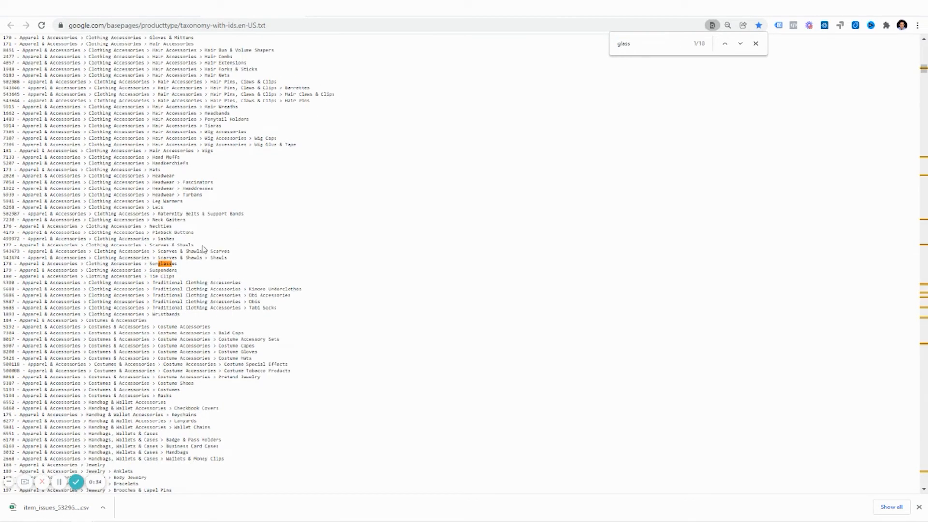
# - Copy the category path "Apparel & Accessories > Clothing Accessories > Sunglasses" from the taxonomy into item 1's google_product_category cell
pyautogui.moveTo(191, 265)
pyautogui.mouseDown()
pyautogui.moveTo(29, 252)
pyautogui.moveTo(11, 265)
pyautogui.moveTo(180, 265)
pyautogui.mouseUp()
pyautogui.hotkey('ctrl', 'c')
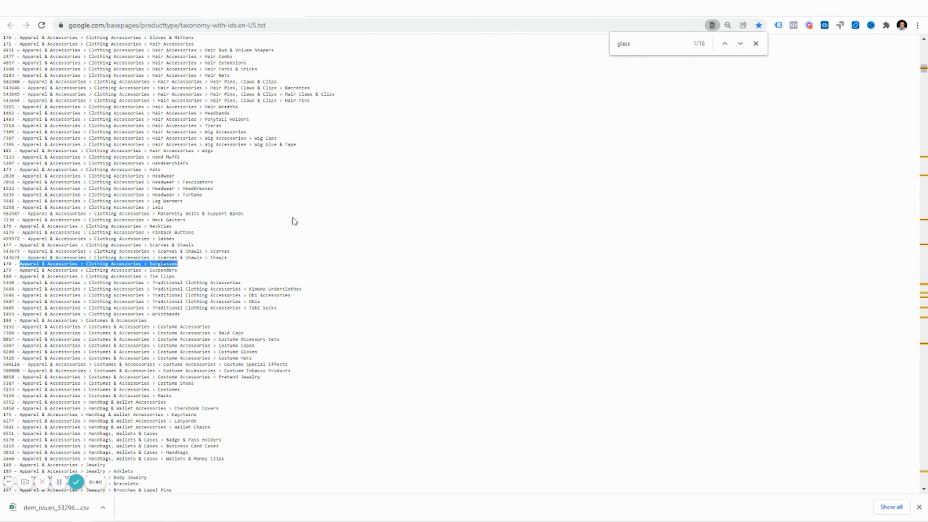
pyautogui.hotkey('alt', 'Tab')
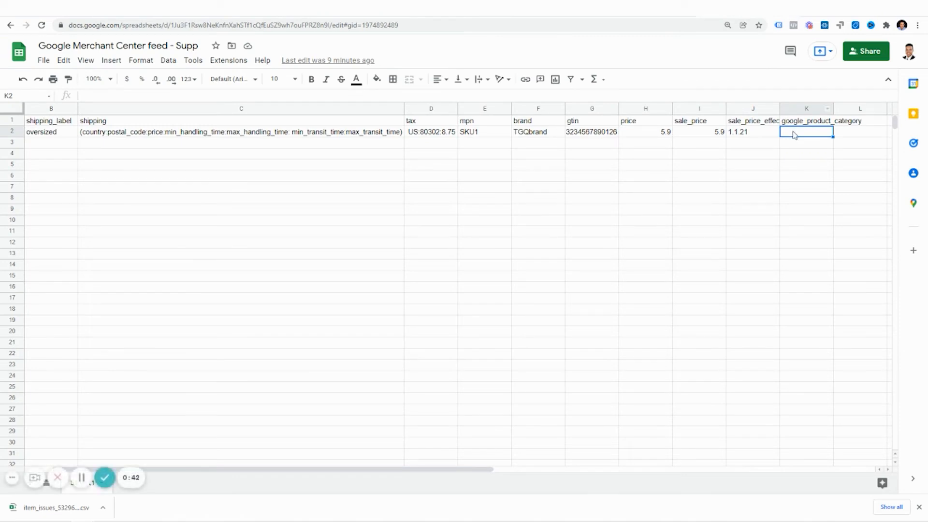
pyautogui.hotkey('ctrl', 'v')
pyautogui.click(773, 155)
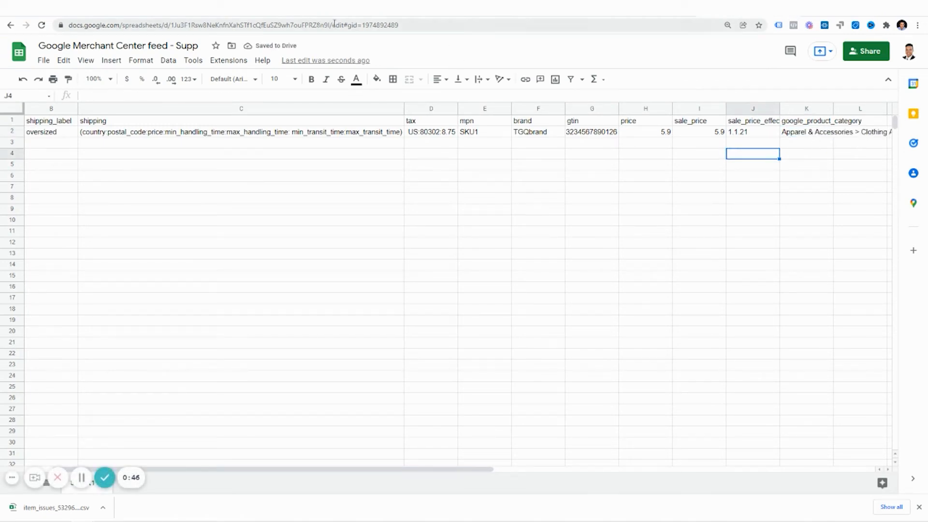
# - Return to the feeds list in Merchant Center and open the Supp supplemental feed
pyautogui.hotkey('alt', 'Tab')
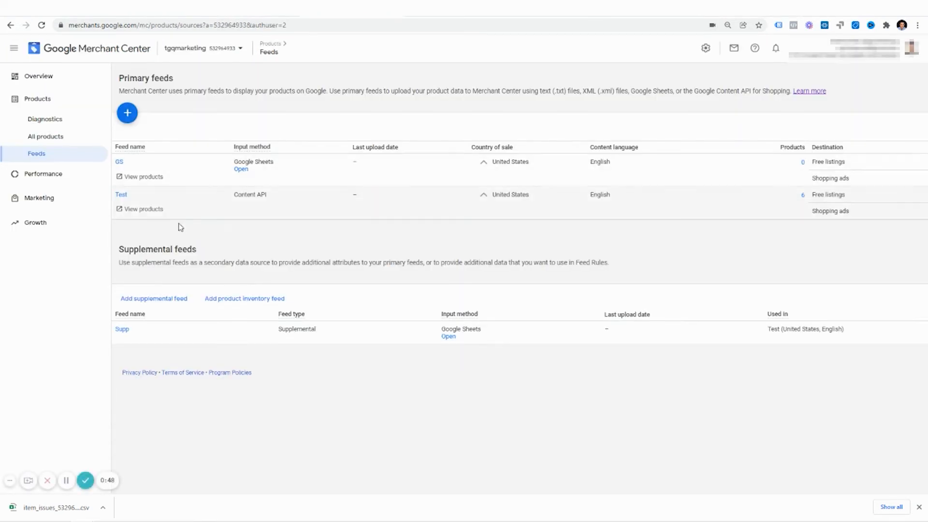
pyautogui.click(122, 329)
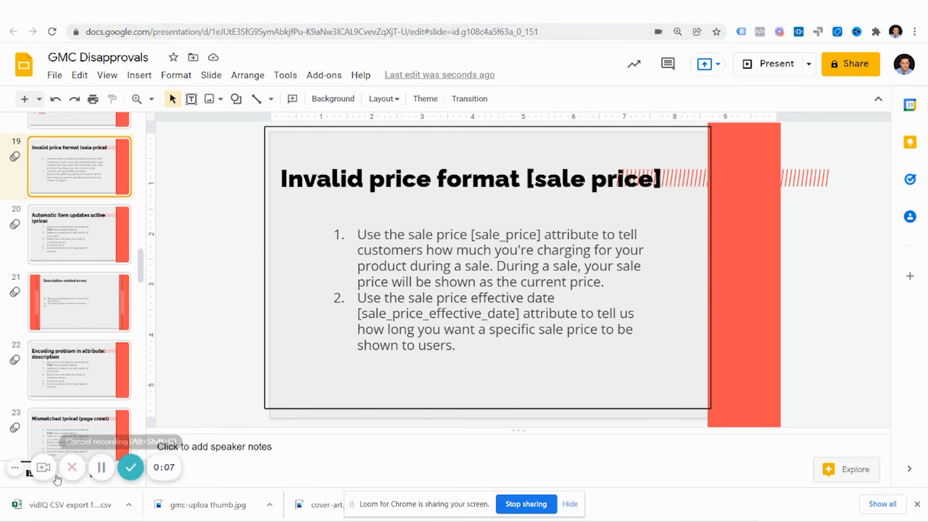
# - Switch from the slides to the Merchant Center item issues, review them, and go to the Supp feed sheet
pyautogui.hotkey('ctrl', 'Tab')
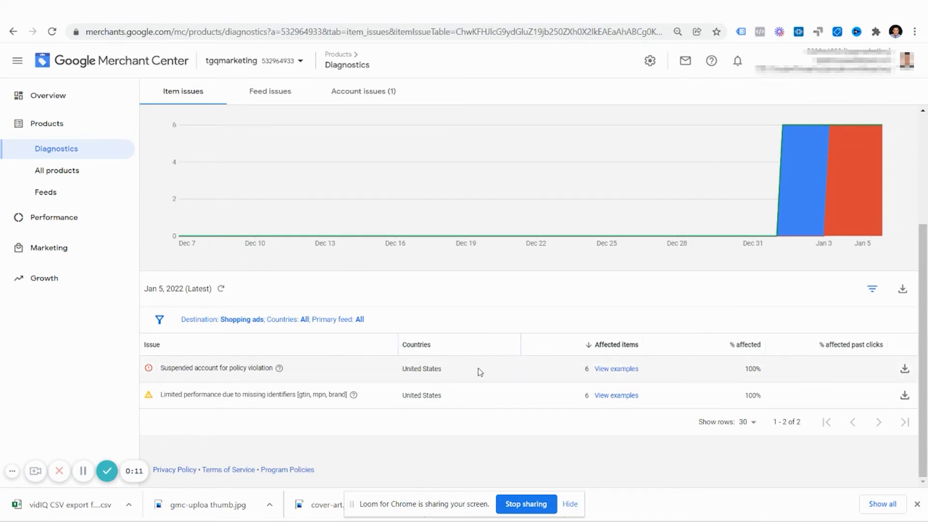
pyautogui.scroll(4, 476, 372)
pyautogui.hotkey('ctrl', 'Tab')
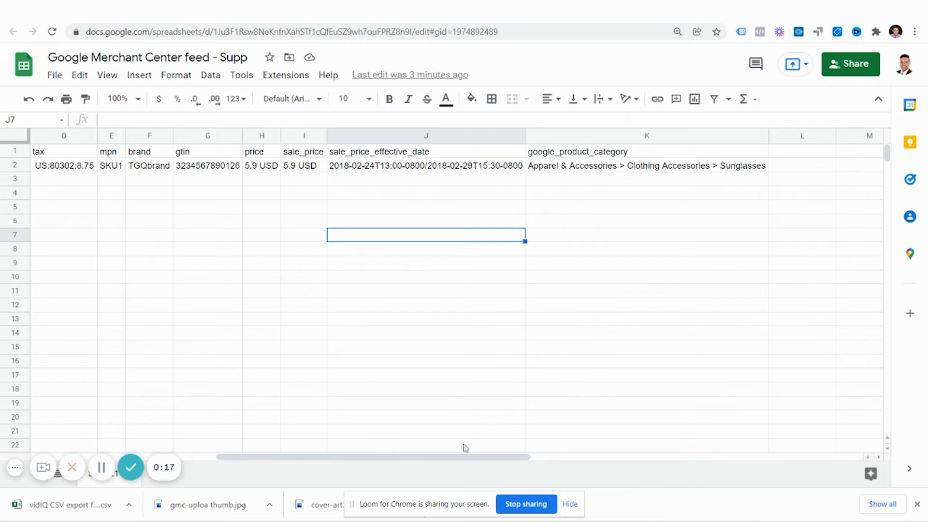
# - Examine the format of item 1's sale_price and sale_price_effective_date values, and return to the Merchant Center diagnostics
pyautogui.moveTo(439, 456); pyautogui.dragTo(476, 430)
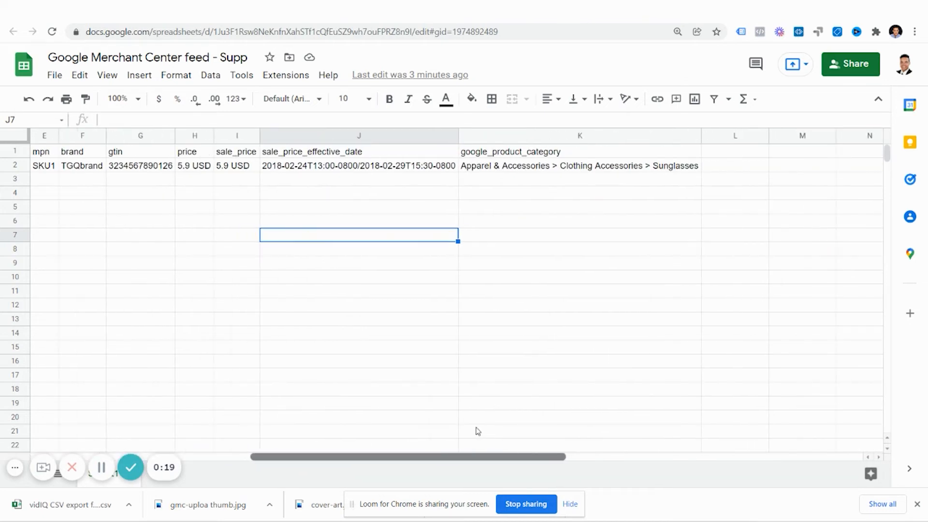
pyautogui.click(224, 170)
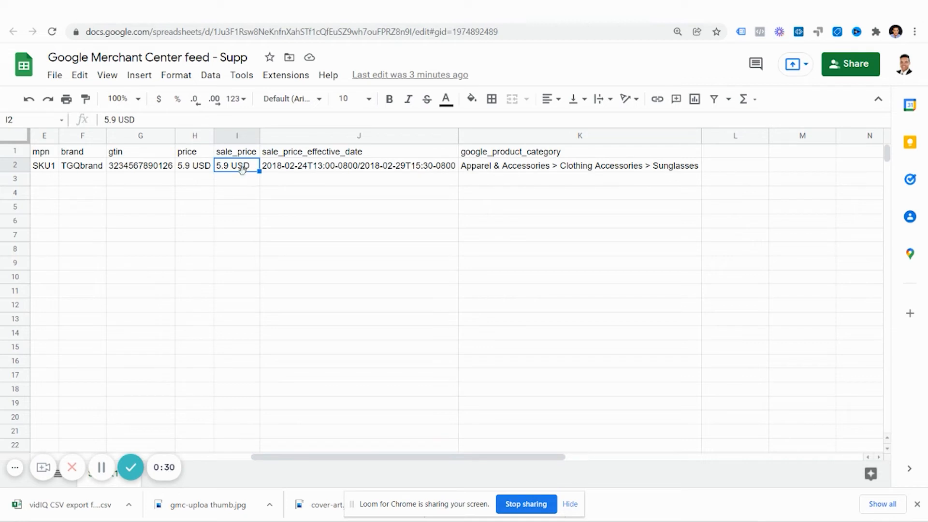
pyautogui.click(346, 170)
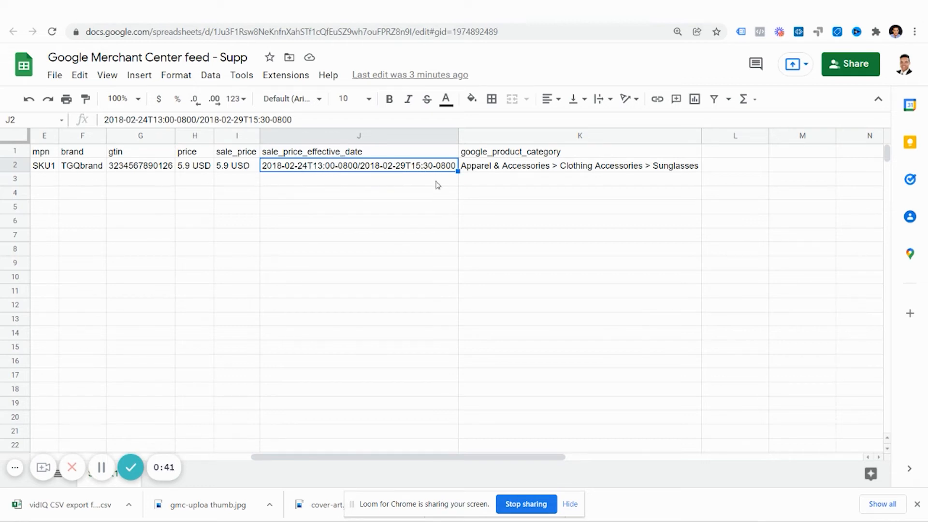
pyautogui.moveTo(464, 455); pyautogui.dragTo(445, 433)
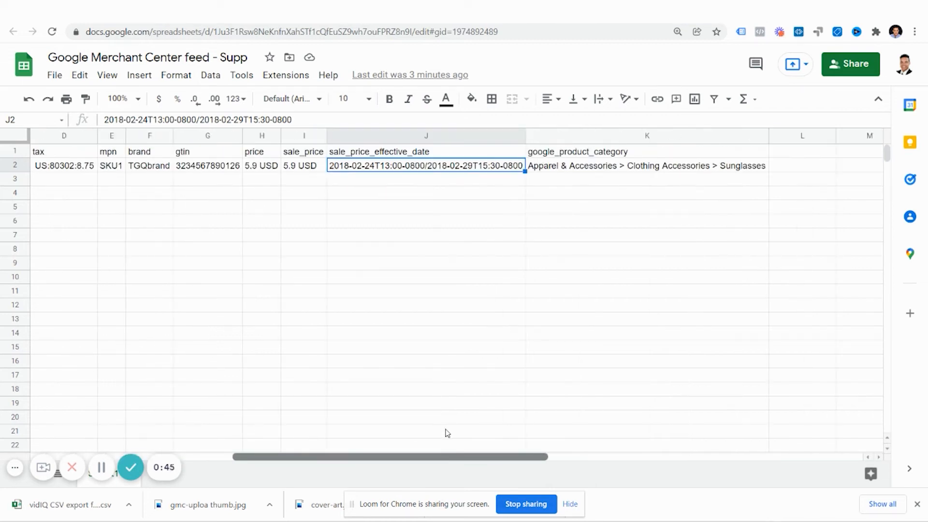
pyautogui.hotkey('ctrl', 'Tab')
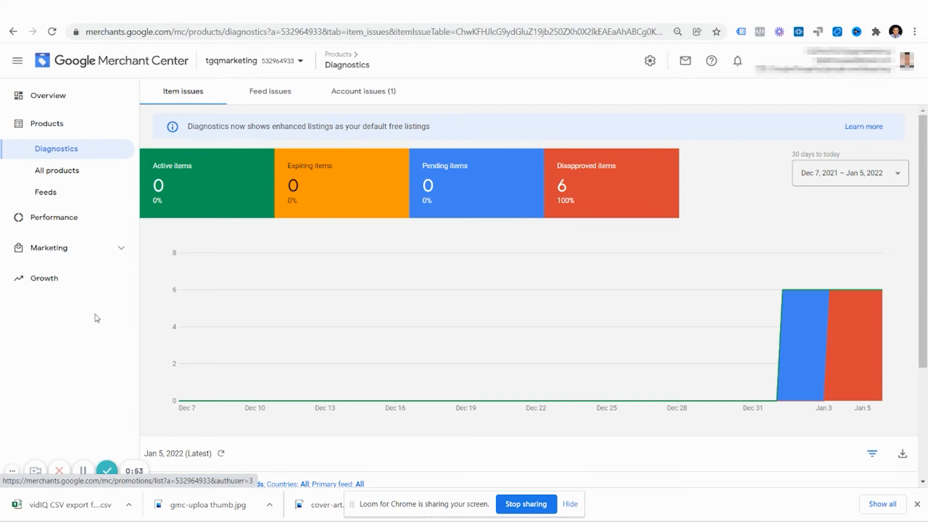
# - Start a new promotion in Merchant Center with United States as the country and English as the language
pyautogui.click(77, 250)
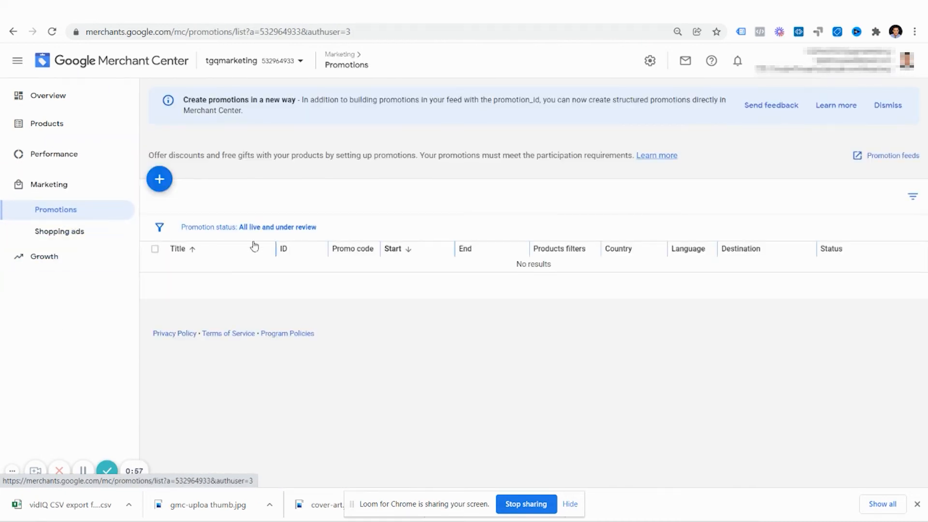
pyautogui.click(159, 179)
pyautogui.click(381, 221)
pyautogui.click(361, 222)
pyautogui.click(347, 270)
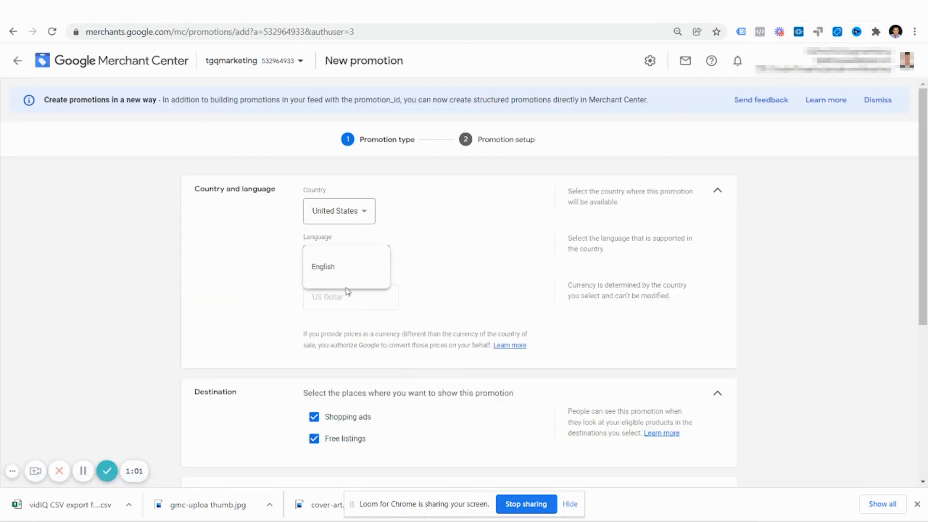
pyautogui.click(347, 276)
pyautogui.scroll(-5, 356, 310)
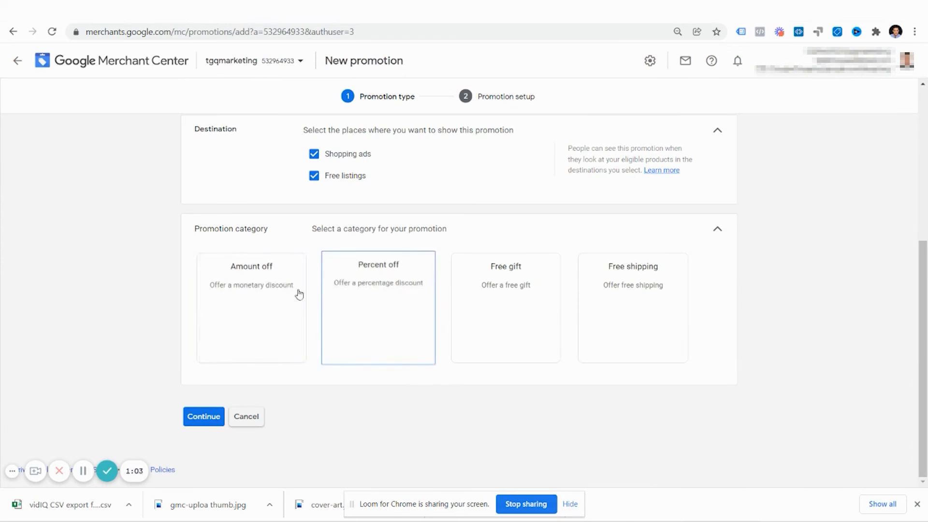
# - Choose Amount off as the promotion category and type, set the discount amount to 5 USD, and continue to the promotion setup
pyautogui.click(280, 288)
pyautogui.scroll(-4, 280, 300)
pyautogui.click(279, 295)
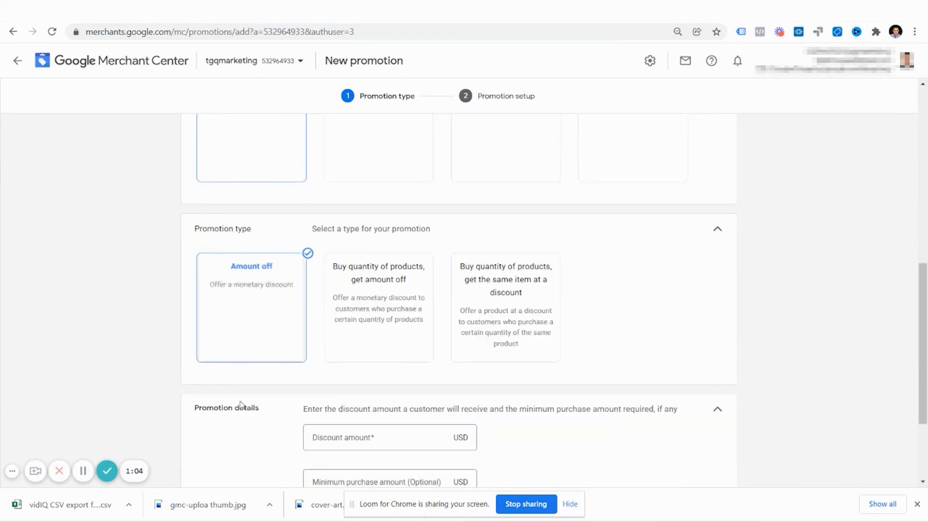
pyautogui.scroll(-2, 338, 415)
pyautogui.scroll(-2, 399, 423)
pyautogui.click(389, 305)
pyautogui.write('5')
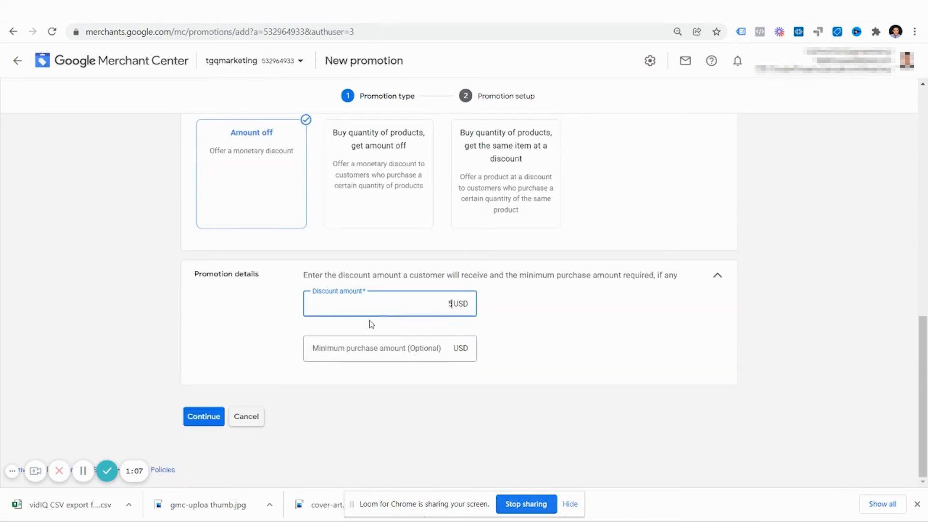
pyautogui.click(355, 357)
pyautogui.click(203, 416)
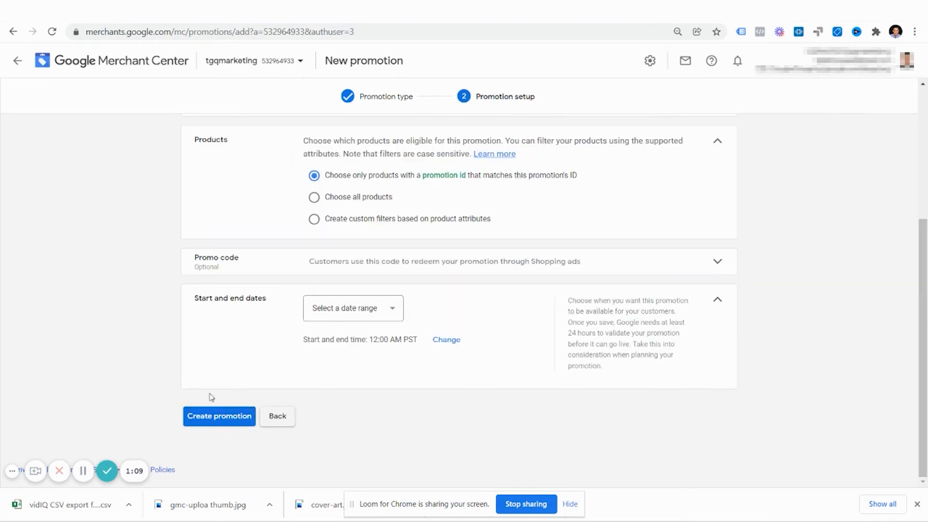
# - Examine the date range choices for the promotion, and return to its title, ID and product settings
pyautogui.click(334, 312)
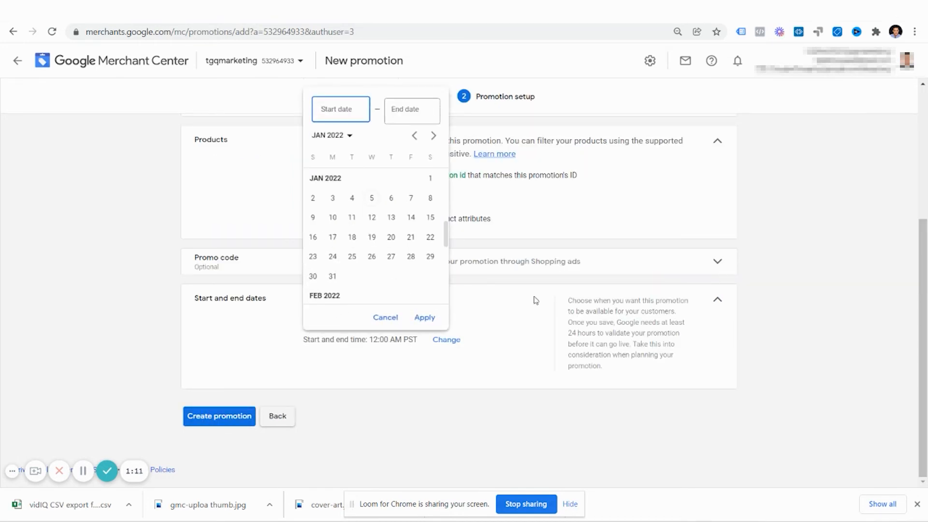
pyautogui.scroll(5, 484, 334)
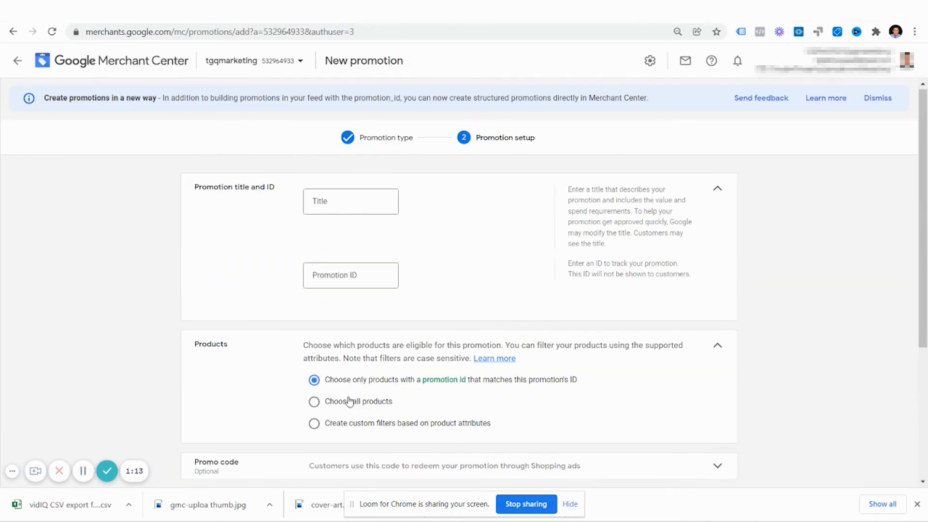
pyautogui.scroll(-1, 349, 390)
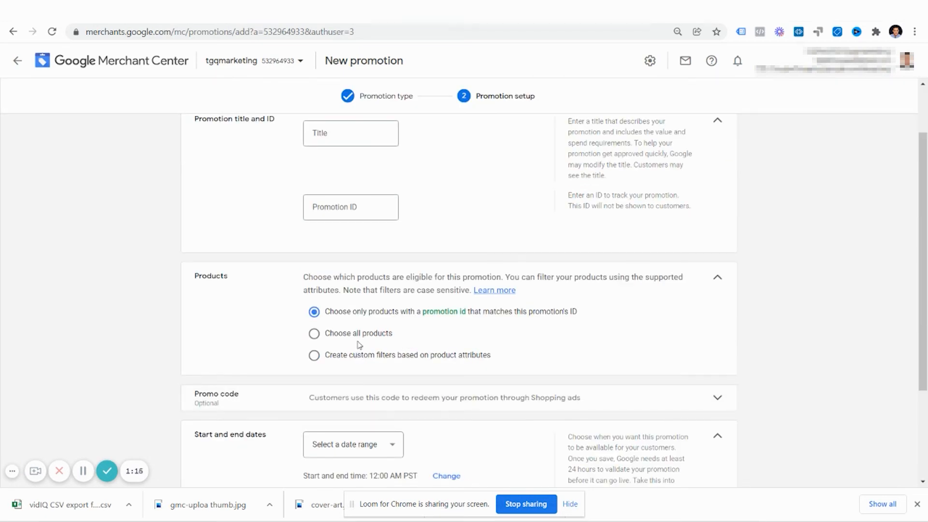
# - Limit the promotion's products with a custom filter on Item ID "is any of", and go to the promotion title
pyautogui.click(358, 356)
pyautogui.click(352, 393)
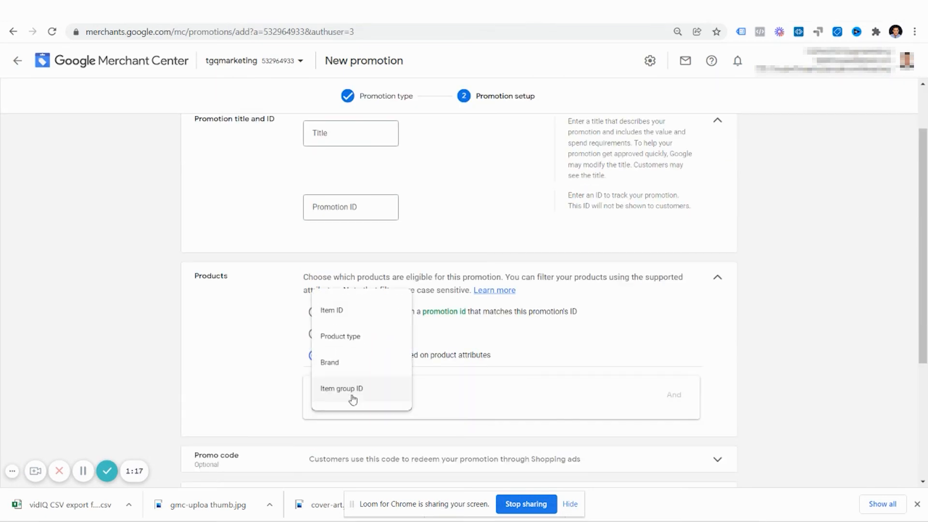
pyautogui.click(331, 310)
pyautogui.click(505, 394)
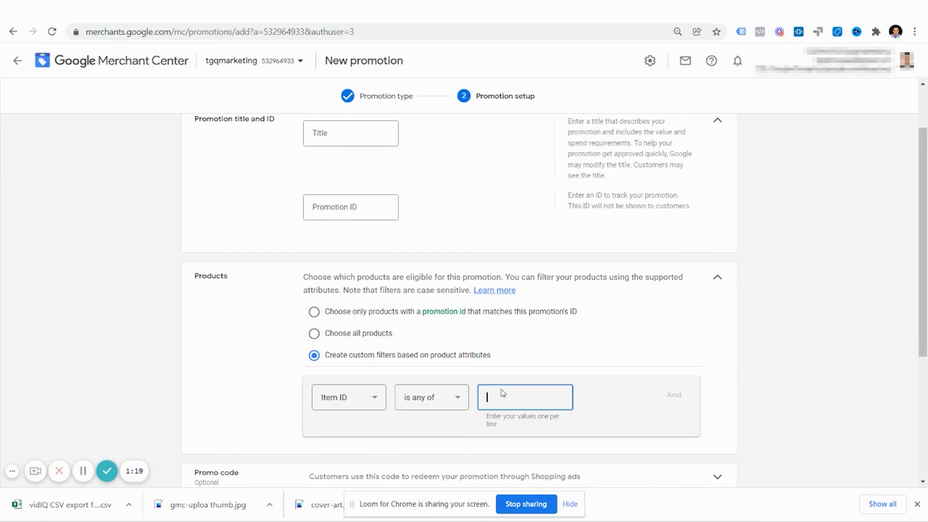
pyautogui.scroll(-4, 465, 423)
pyautogui.scroll(5, 387, 369)
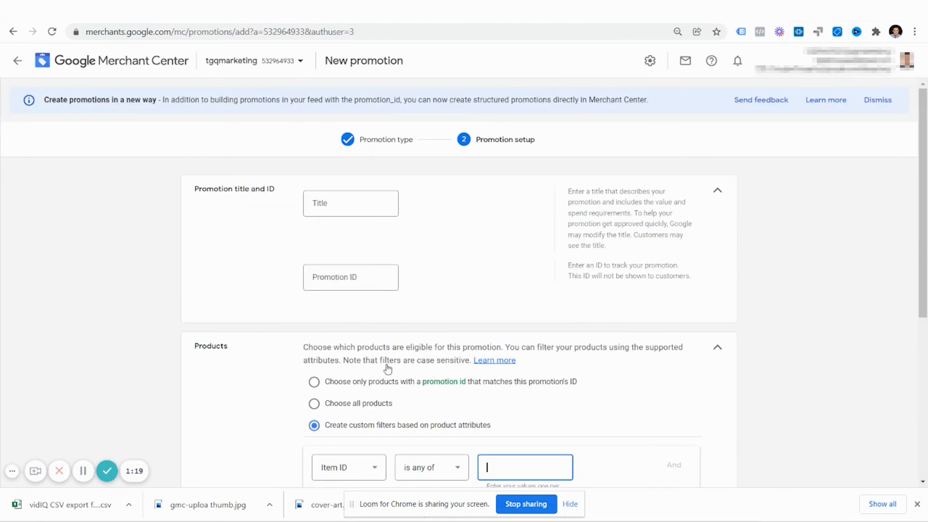
pyautogui.click(336, 207)
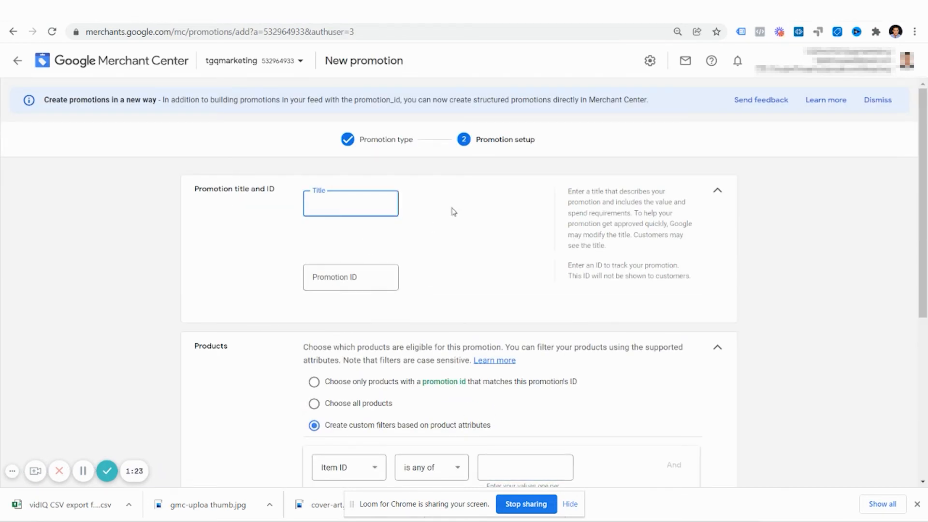
pyautogui.hotkey('ctrl', 'Tab')
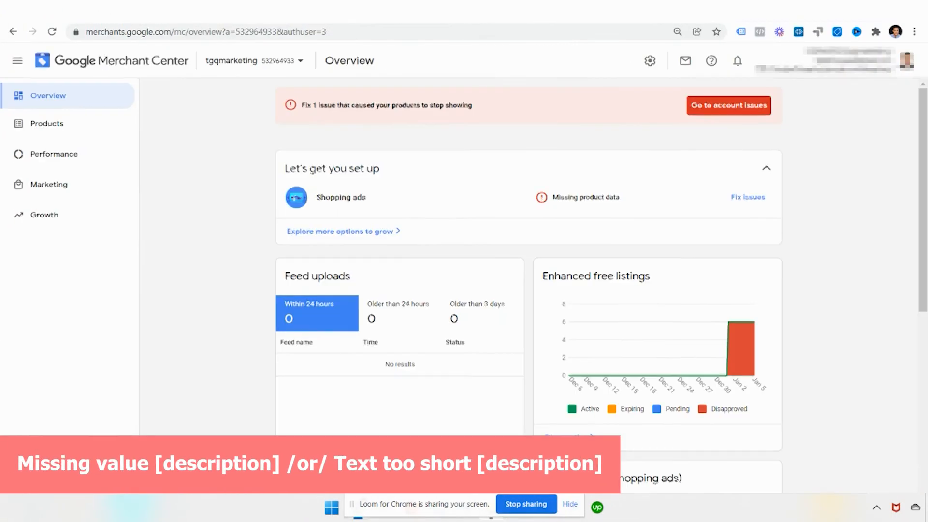
# - Go to the product diagnostics in Merchant Center and review the item issues
pyautogui.click(77, 153)
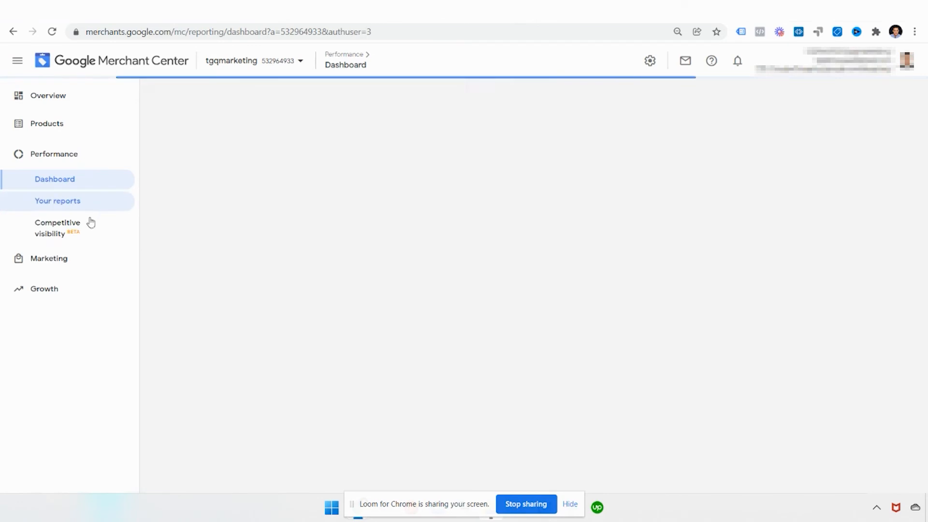
pyautogui.click(89, 256)
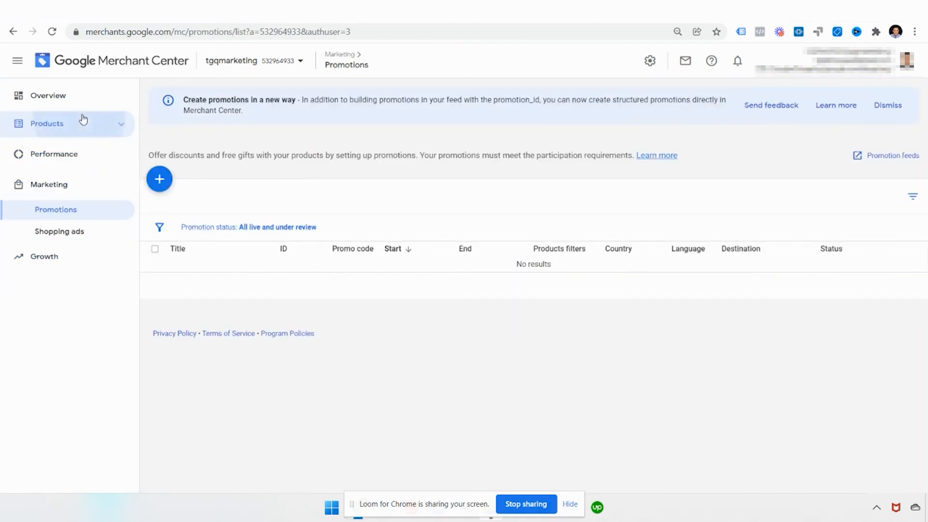
pyautogui.click(82, 121)
pyautogui.click(92, 189)
pyautogui.click(85, 175)
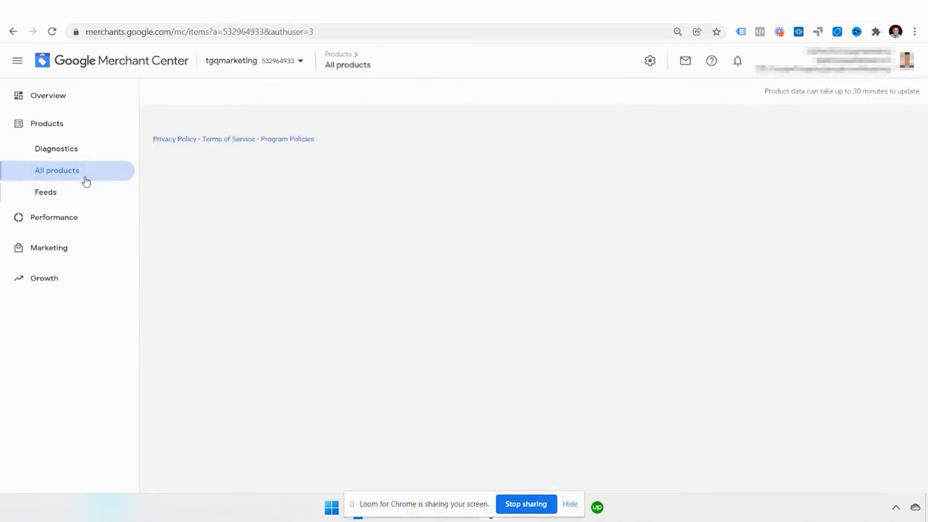
pyautogui.click(83, 150)
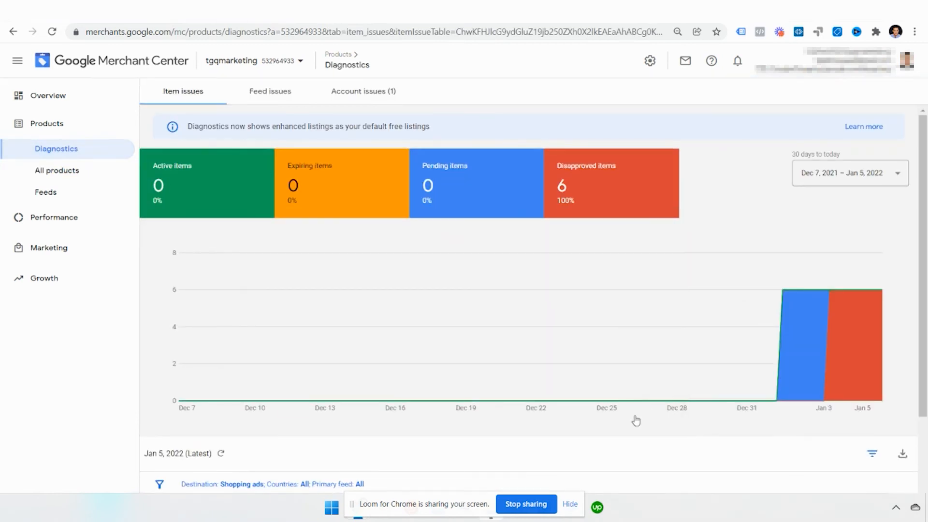
pyautogui.scroll(-3, 640, 417)
pyautogui.scroll(3, 602, 414)
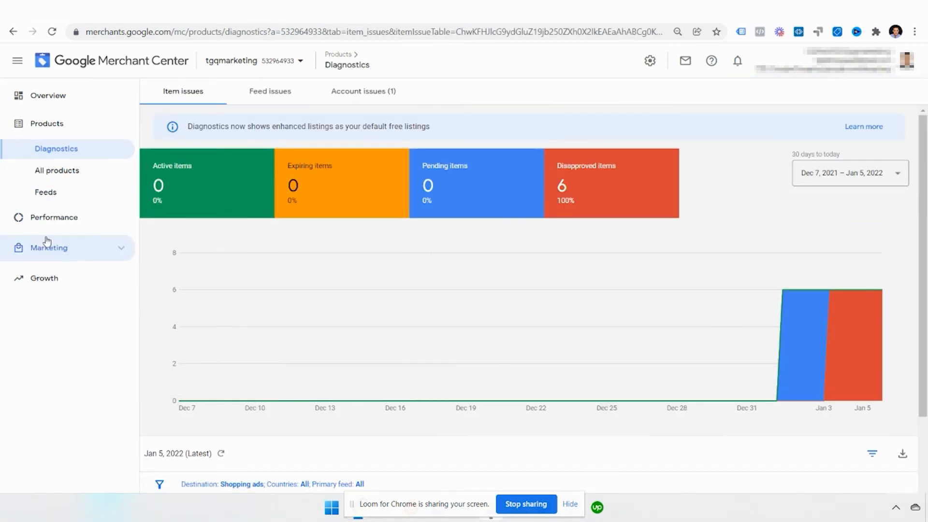
# - Open the Google Sheet of the Supp supplemental feed from the feeds list
pyautogui.click(38, 194)
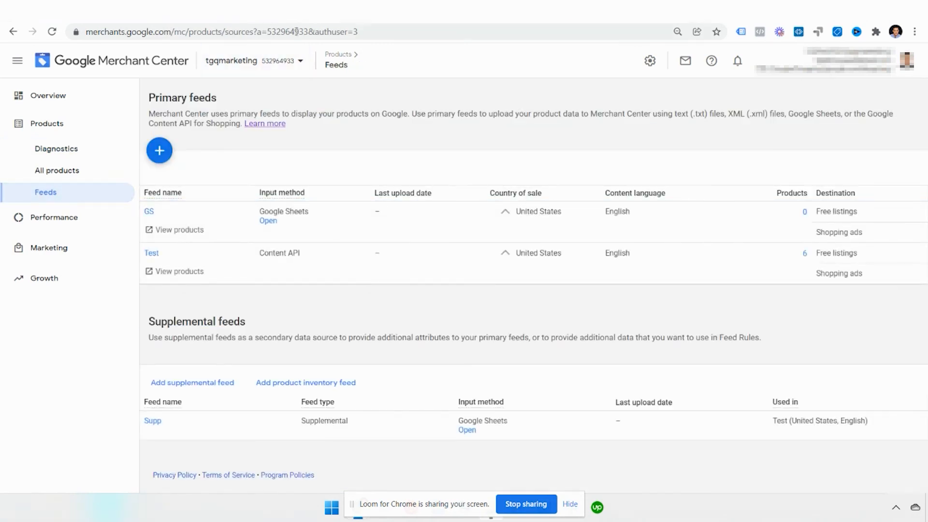
pyautogui.click(467, 429)
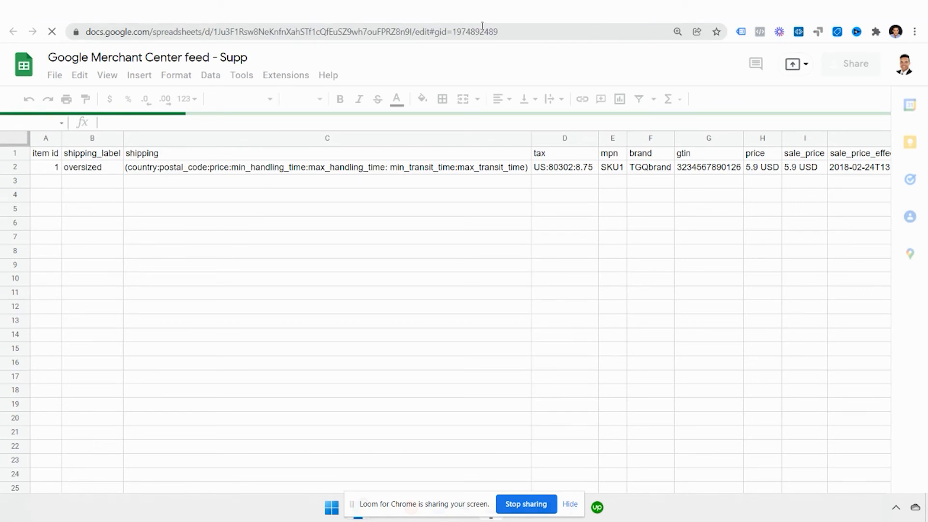
pyautogui.click(262, 164)
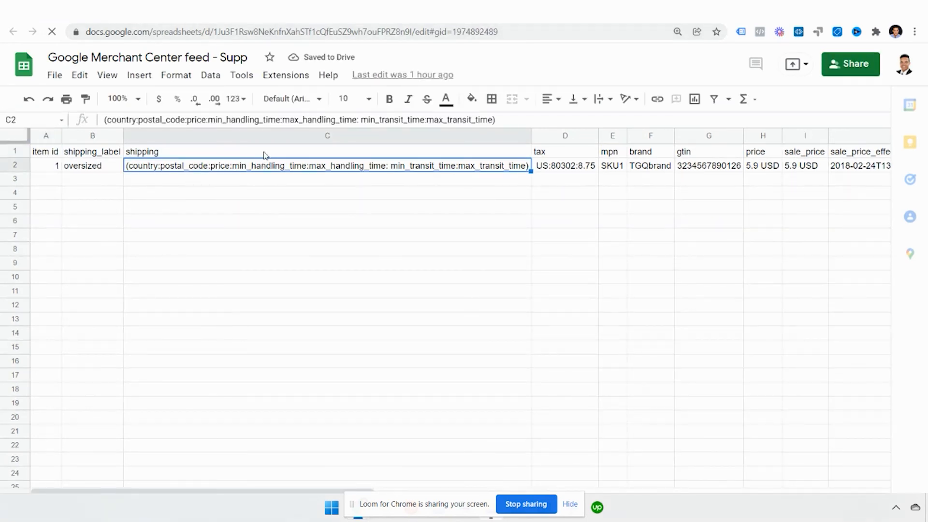
# - Add a "description" column header in the first empty column after google_product_category
pyautogui.click(265, 154)
pyautogui.press('Right')
pyautogui.press('Right')
pyautogui.press('Right')
pyautogui.press('Right')
pyautogui.press('Right')
pyautogui.press('Right')
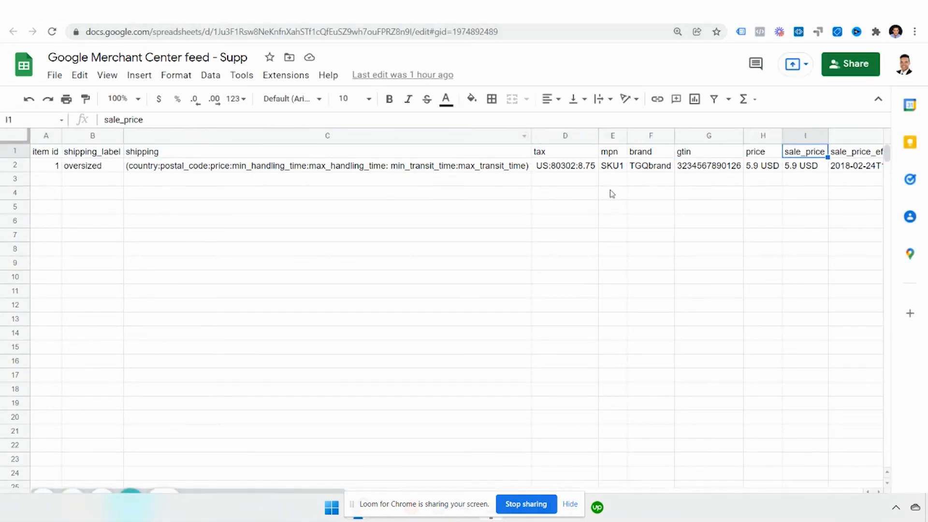
pyautogui.press('Right')
pyautogui.press('Right')
pyautogui.press('Right')
pyautogui.write('de')
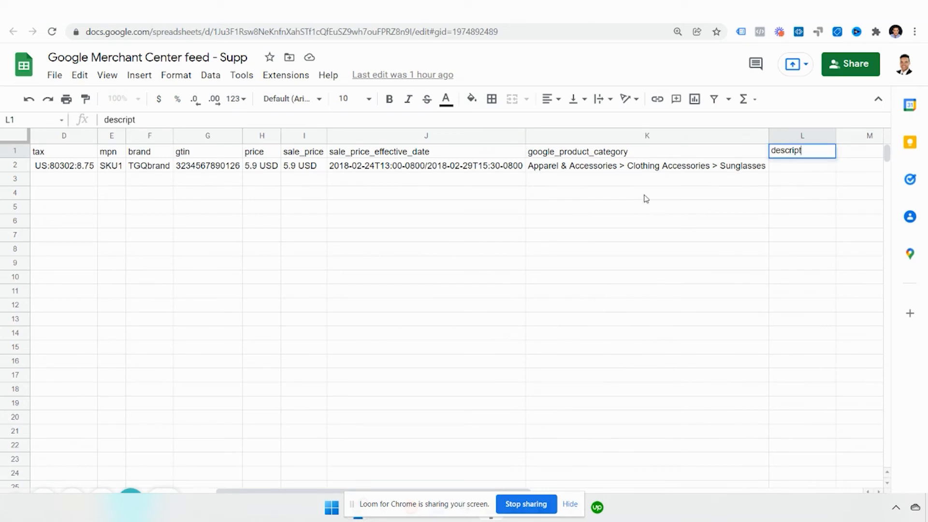
pyautogui.click(771, 182)
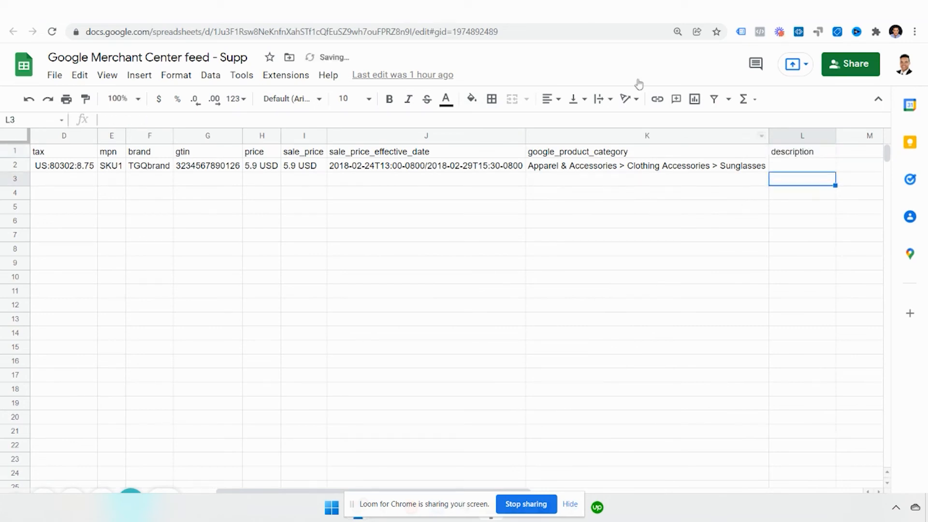
# - Switch to the GMC Disapprovals slides, read the recommended description length, and enlarge the instructions text box so all its text fits
pyautogui.hotkey('ctrl', 'shift', 'Tab')
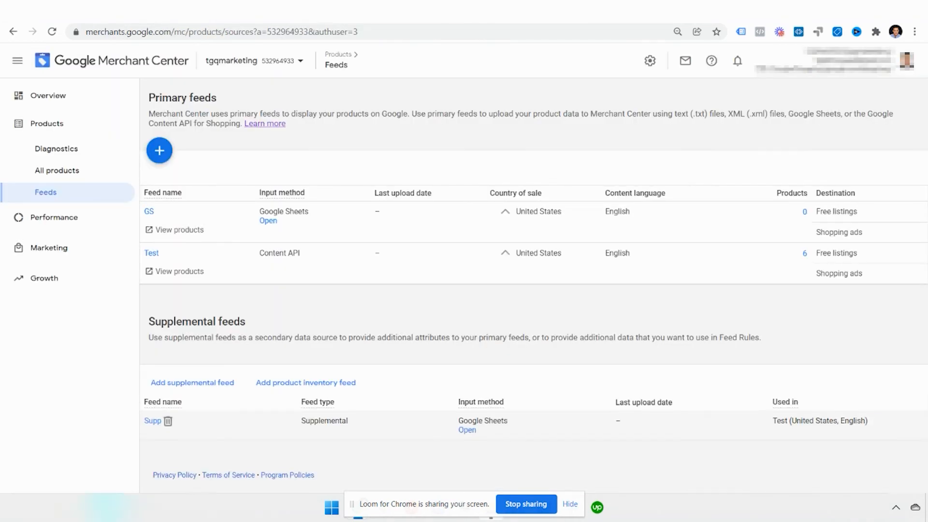
pyautogui.hotkey('ctrl', 'shift', 'Tab')
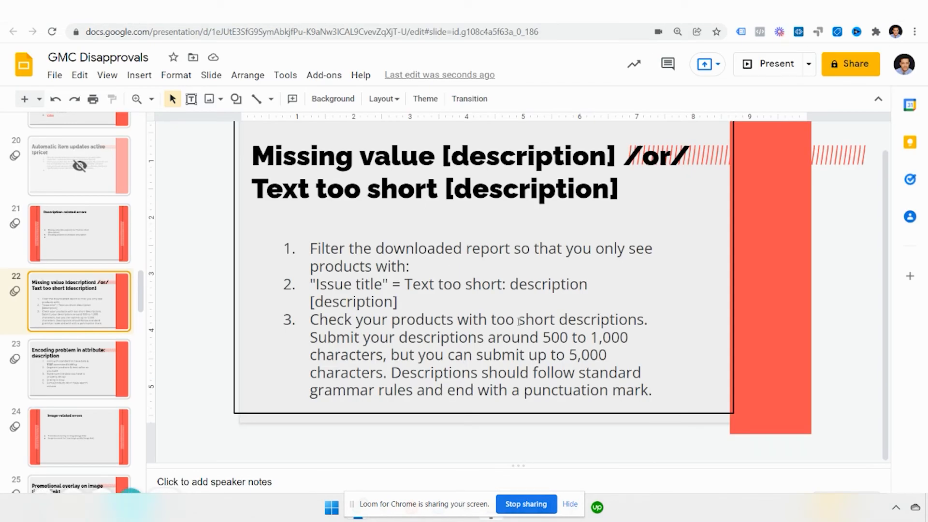
pyautogui.click(519, 322)
pyautogui.moveTo(530, 335); pyautogui.dragTo(477, 338)
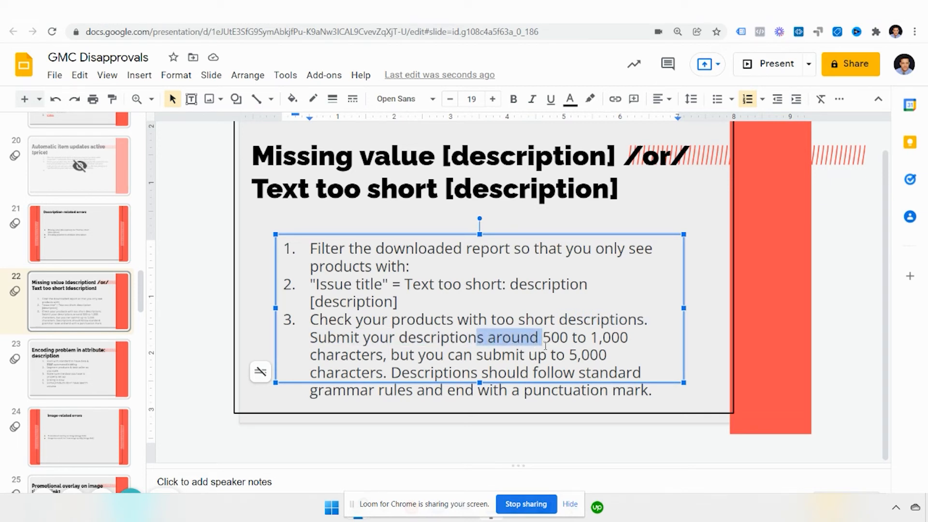
pyautogui.click(545, 344)
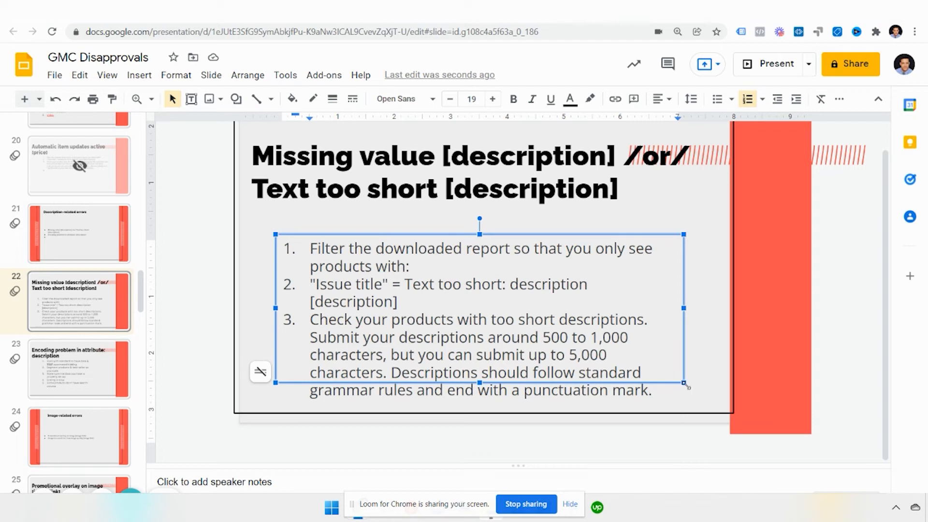
pyautogui.moveTo(683, 382); pyautogui.dragTo(695, 401)
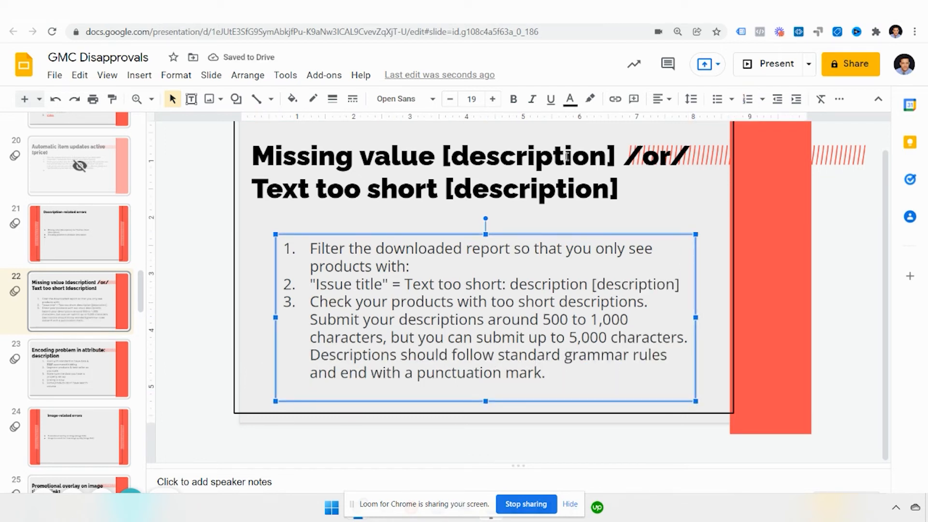
# - Select item 1's description cell in the Supp feed sheet, and return to the Merchant Center feeds list
pyautogui.click(523, 11)
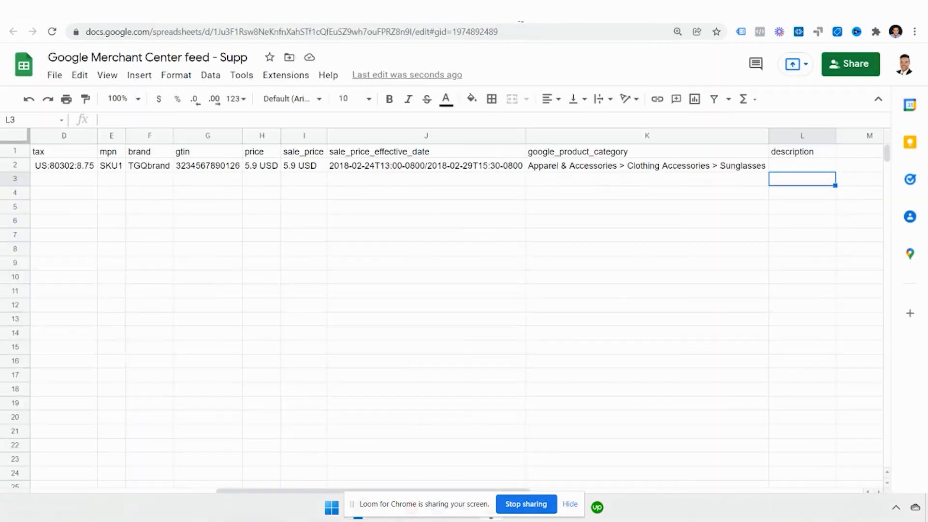
pyautogui.click(767, 166)
pyautogui.click(796, 168)
pyautogui.click(476, 10)
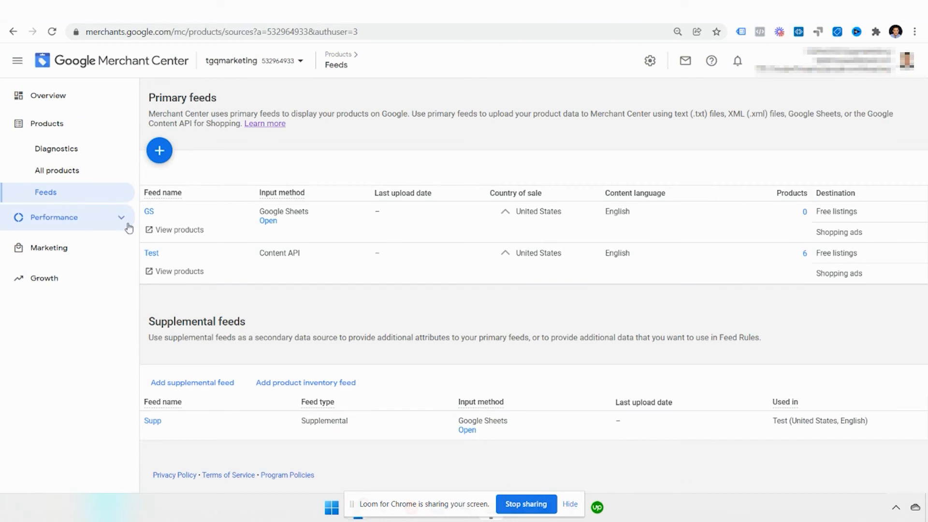
pyautogui.click(153, 421)
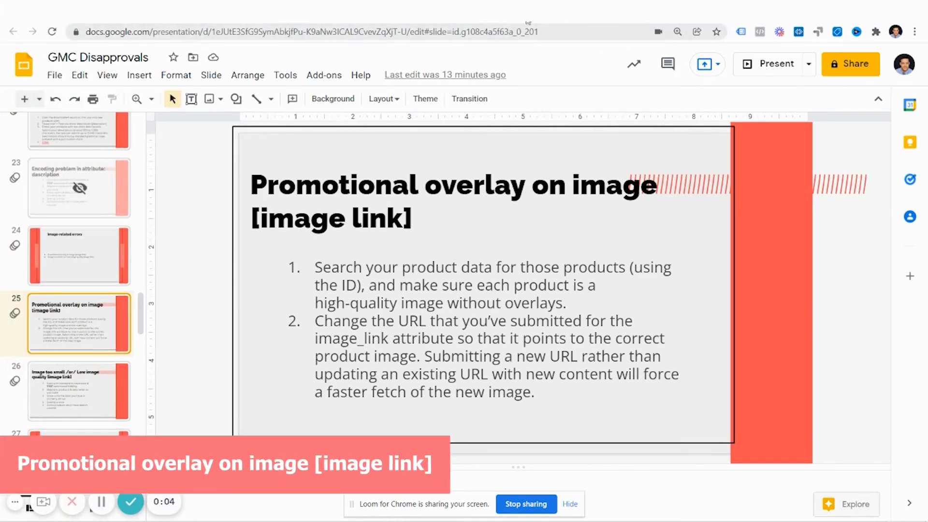
# - Switch from the promotional overlay slide to the Merchant Center diagnostics and review the list of item issues
pyautogui.click(301, 12)
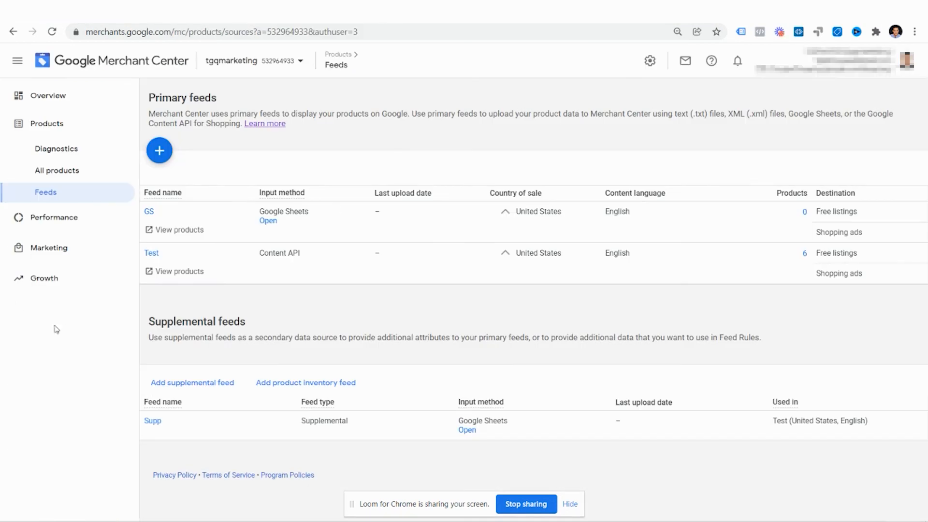
pyautogui.click(79, 148)
pyautogui.scroll(-3, 580, 410)
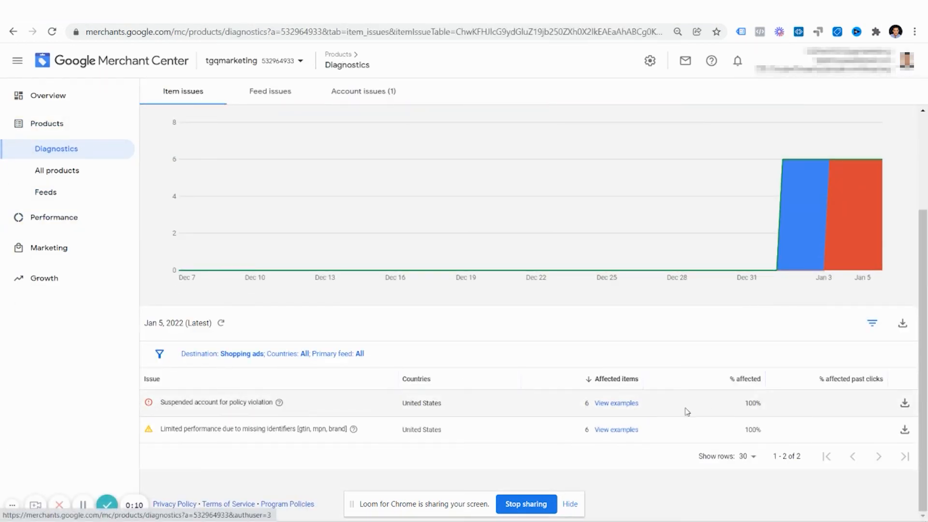
# - Open the Merchant Center feeds list, check the image_link column in the Supp feed sheet, and return to the Shopify product page
pyautogui.scroll(3, 677, 409)
pyautogui.click(60, 195)
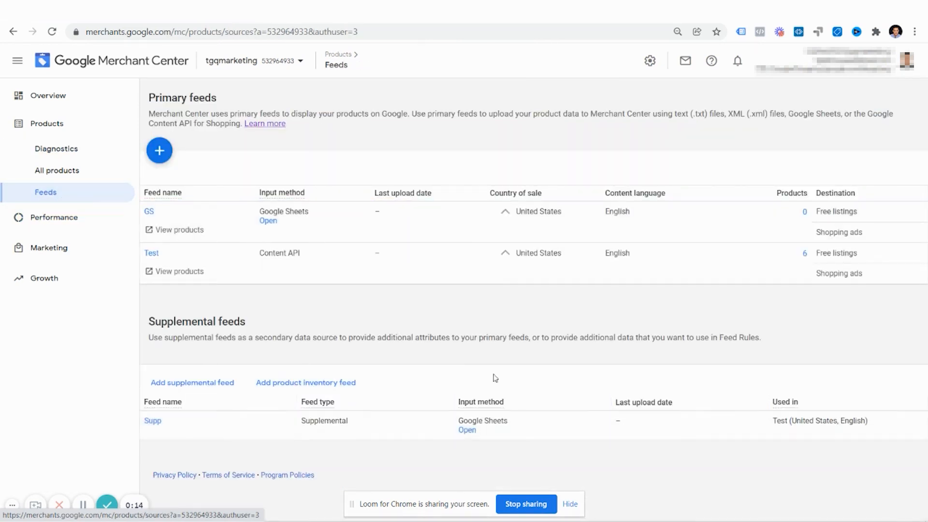
pyautogui.hotkey('ctrl', 'Tab')
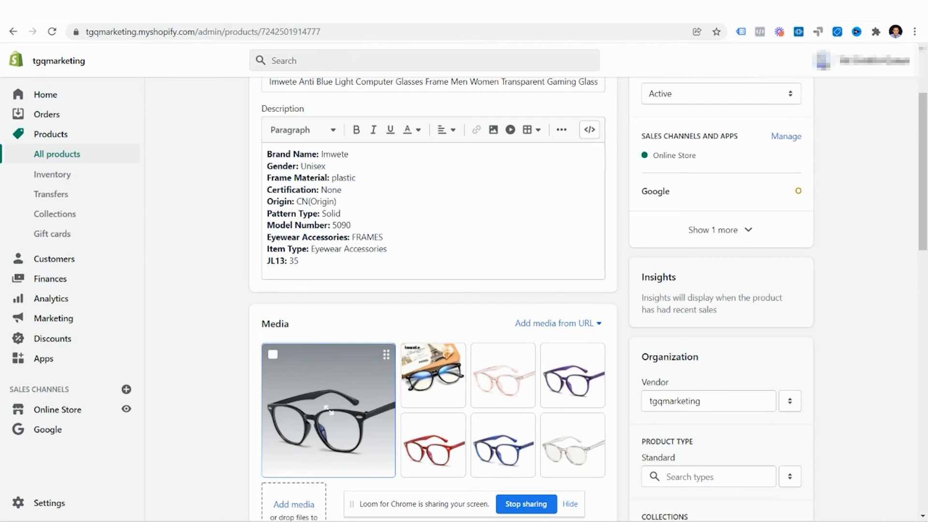
pyautogui.hotkey('ctrl', 'Tab')
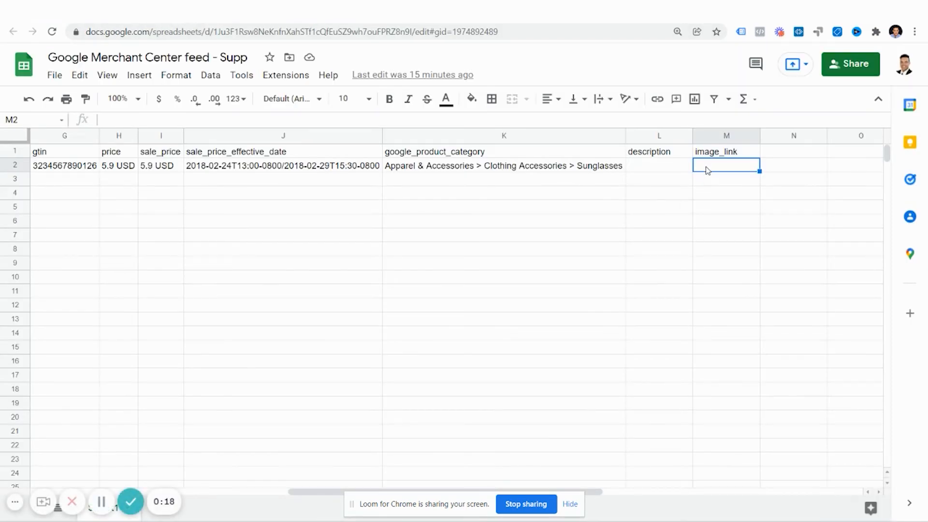
pyautogui.hotkey('ctrl', 'Tab')
pyautogui.hotkey('ctrl', 'Tab')
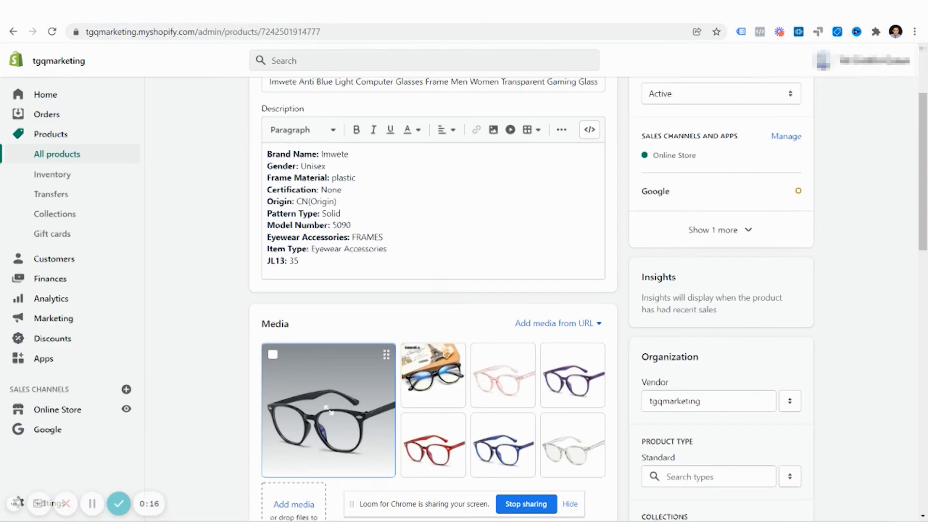
# - Preview the product's second media image to examine its Imwete logo overlay, and close the preview
pyautogui.scroll(3, 437, 281)
pyautogui.scroll(-5, 379, 304)
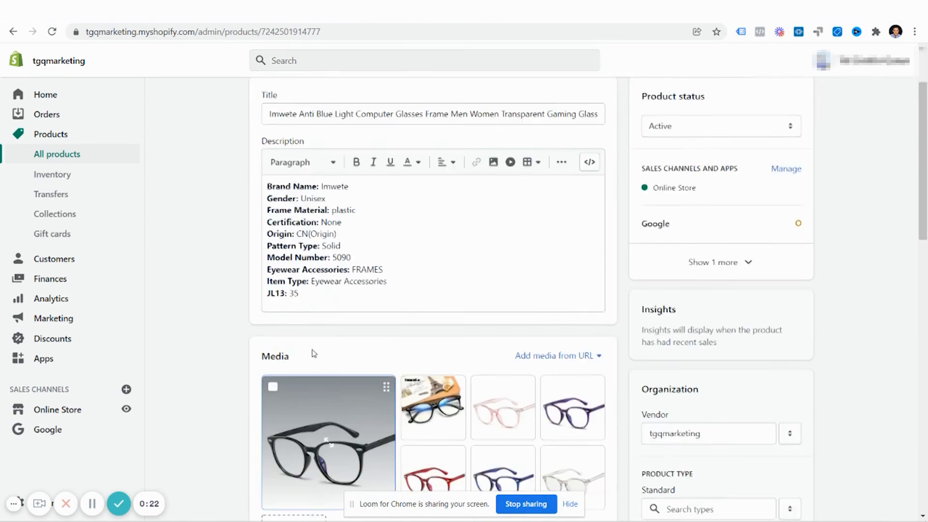
pyautogui.moveTo(409, 282); pyautogui.dragTo(407, 256)
pyautogui.click(408, 257)
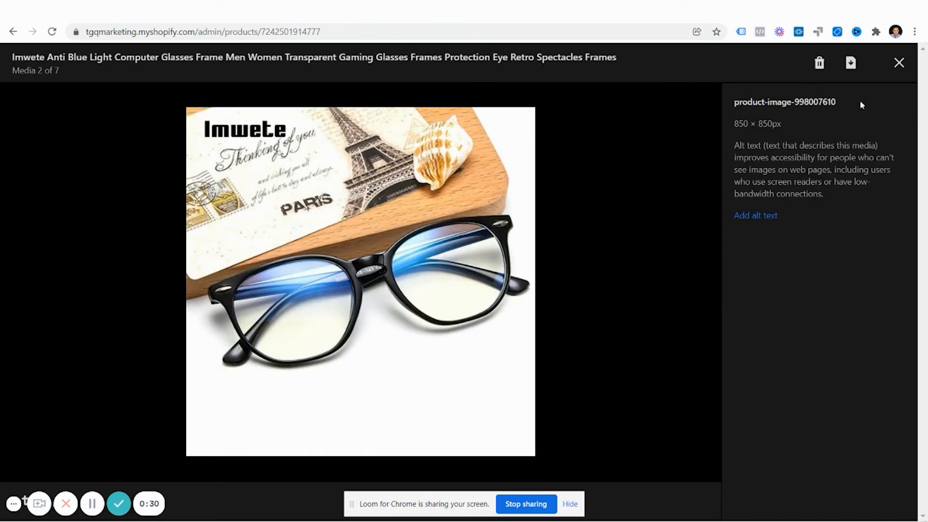
pyautogui.click(898, 62)
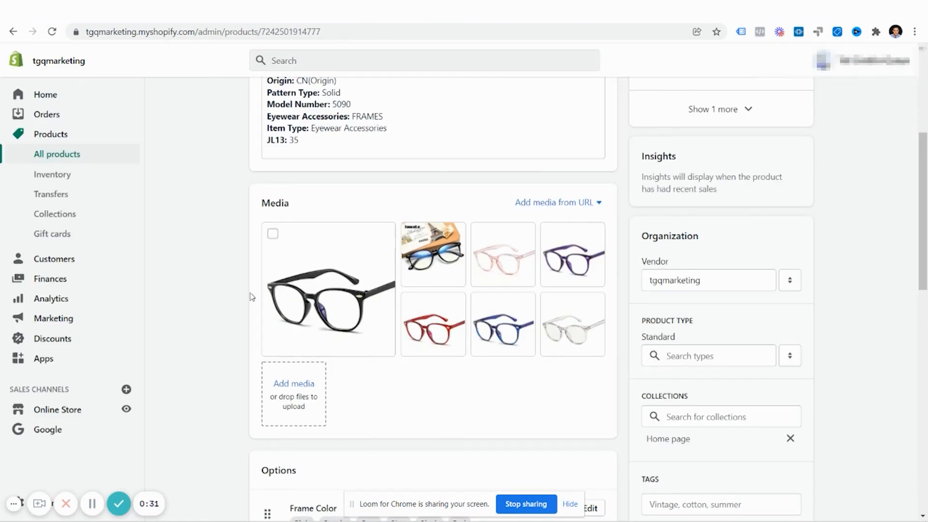
# - Mark the logo-overlay image in the product's media and clear the mark after viewing the options and variants
pyautogui.click(417, 236)
pyautogui.scroll(-8, 400, 343)
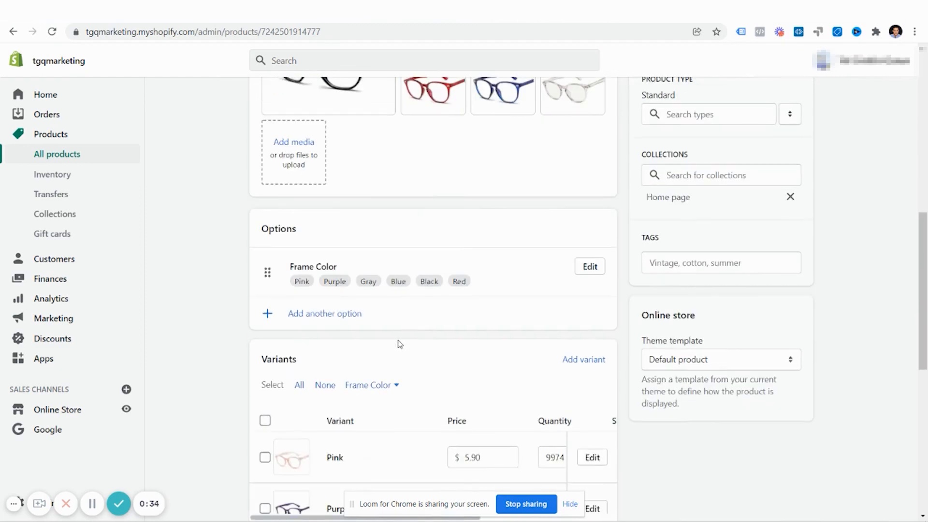
pyautogui.scroll(9, 401, 360)
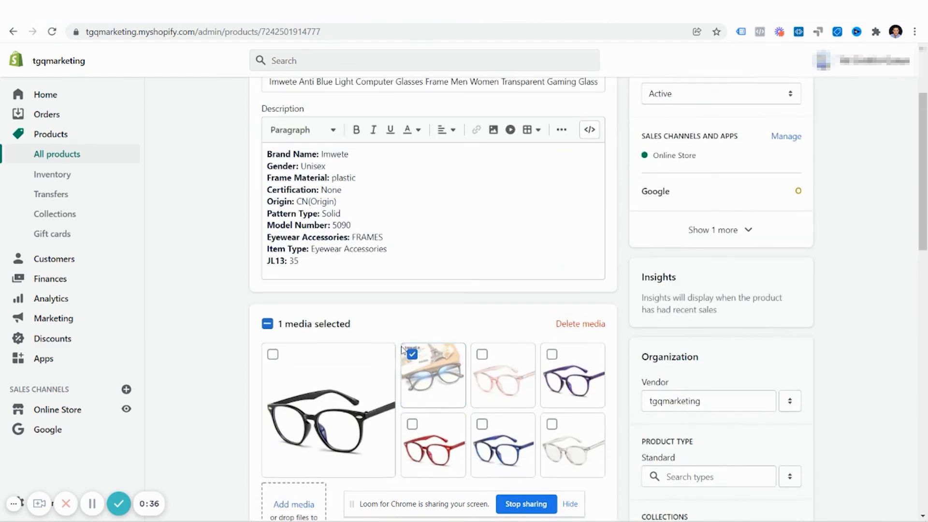
pyautogui.click(412, 355)
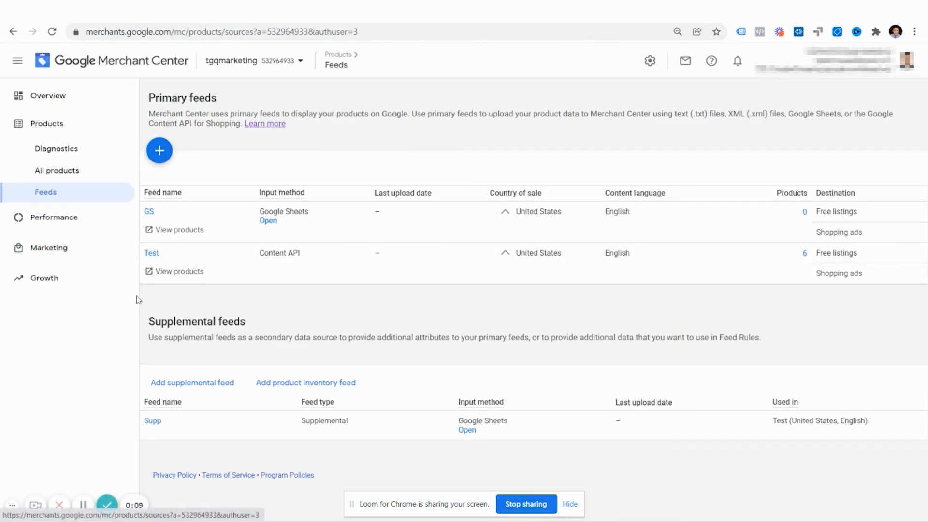
# - Review the item issues in Merchant Center diagnostics, and open the Google Sheet of the Supp supplemental feed from the feeds list
pyautogui.click(90, 151)
pyautogui.scroll(-4, 777, 399)
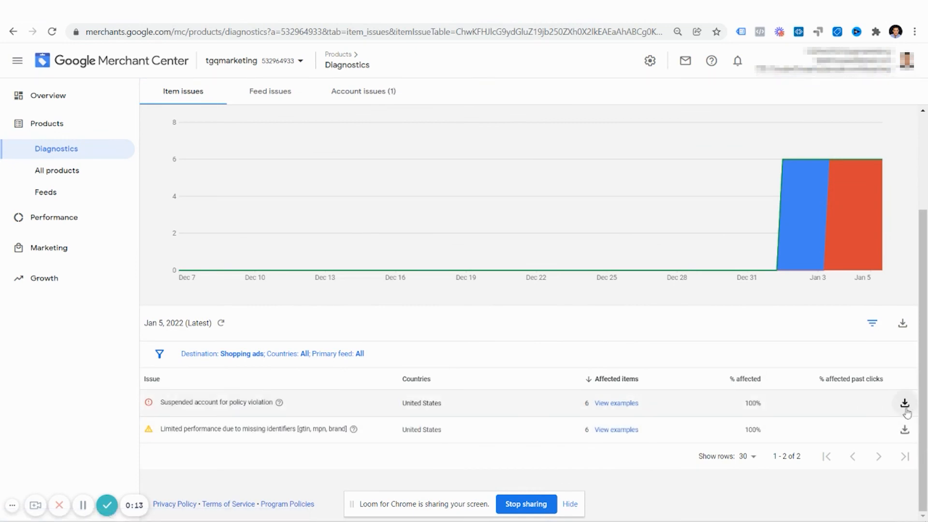
pyautogui.scroll(3, 616, 396)
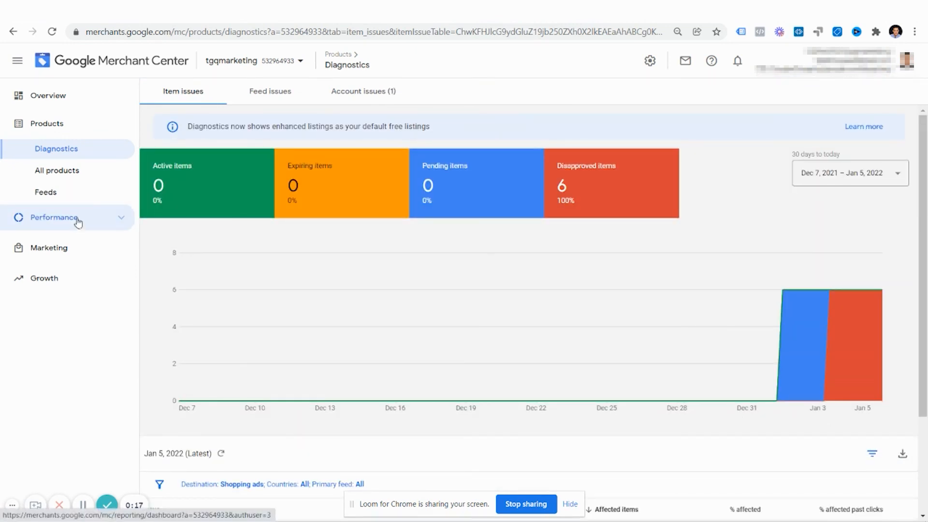
pyautogui.click(91, 190)
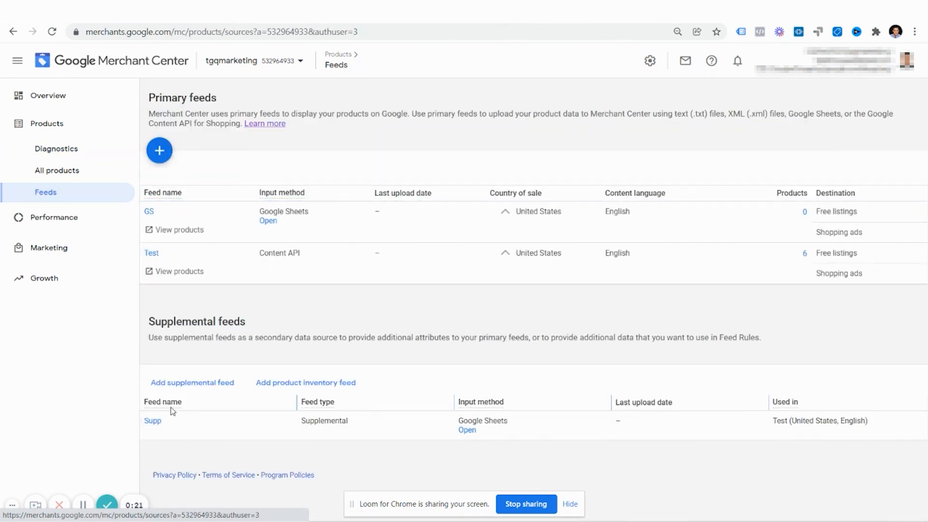
pyautogui.click(467, 430)
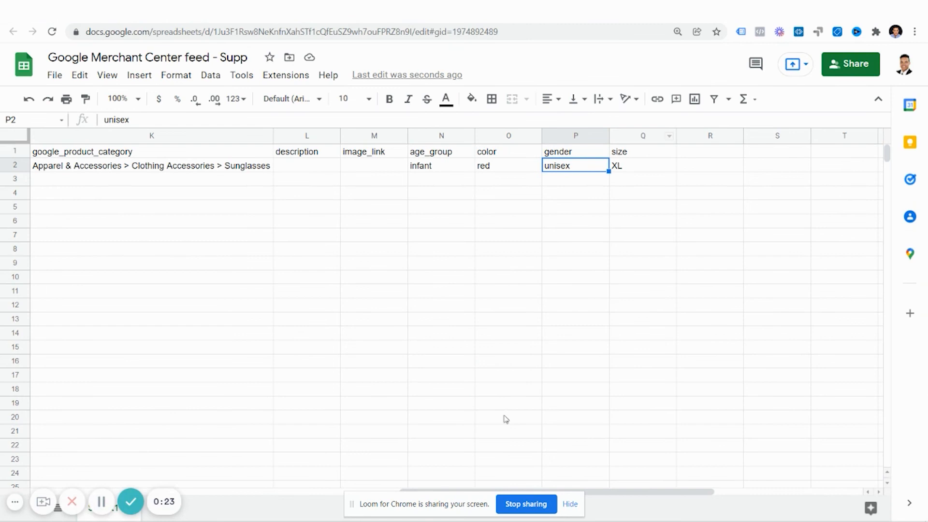
# - Look across all columns of the Supp feed sheet and inspect the age_group header and item 1's value
pyautogui.moveTo(645, 493); pyautogui.dragTo(68, 436)
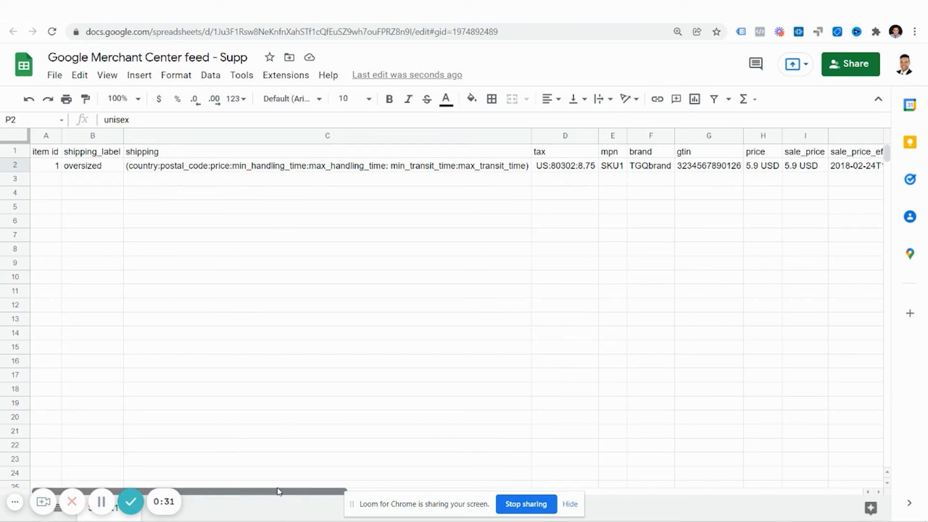
pyautogui.moveTo(278, 492); pyautogui.dragTo(648, 443)
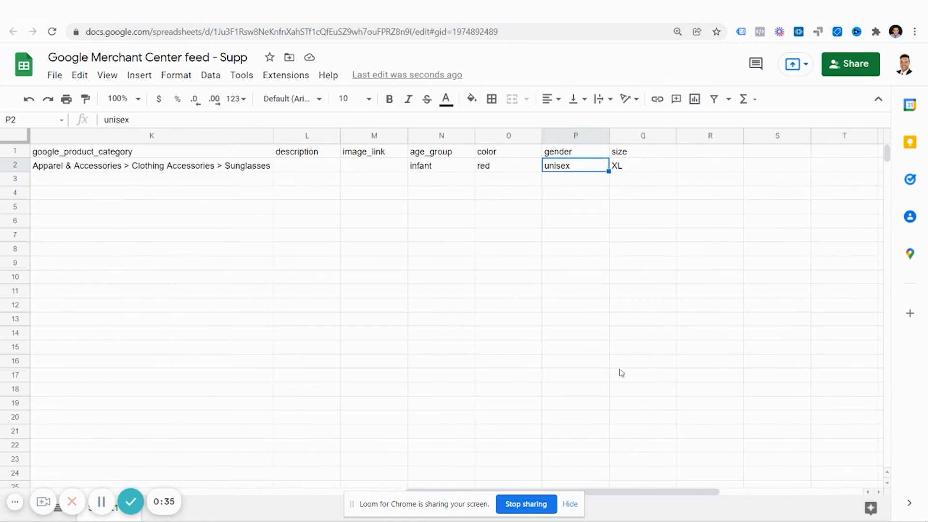
pyautogui.click(443, 167)
pyautogui.click(444, 156)
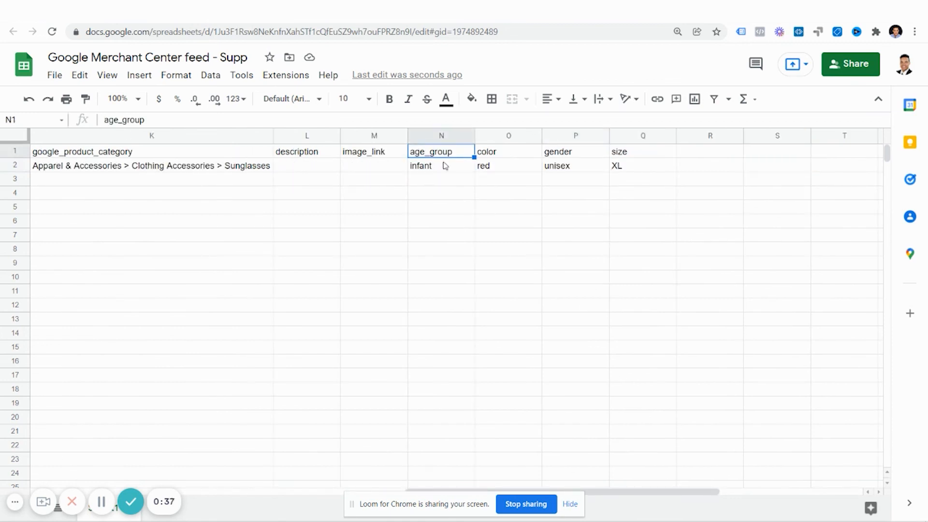
pyautogui.click(443, 164)
pyautogui.click(443, 155)
# - Switch to the age group help article and highlight the month ranges for the newborn and infant values
pyautogui.click(150, 10)
pyautogui.click(105, 215)
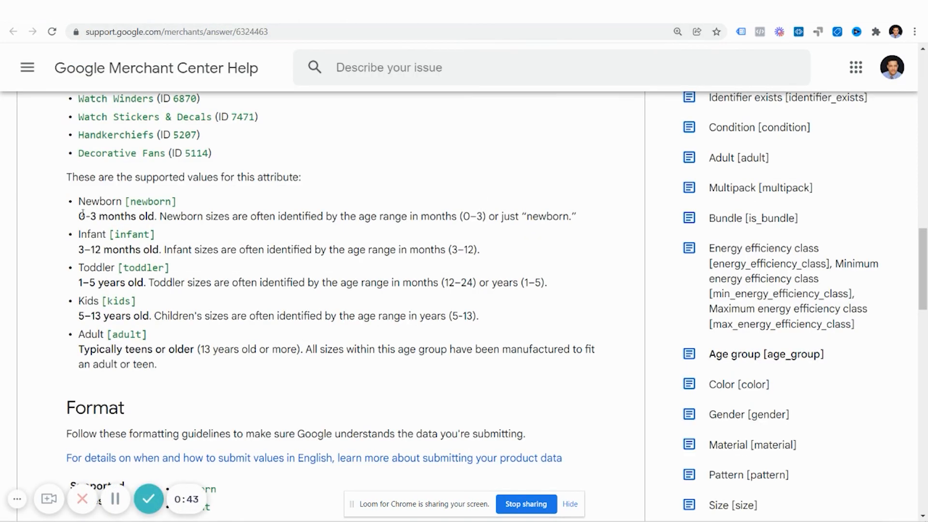
pyautogui.moveTo(83, 214); pyautogui.dragTo(164, 217)
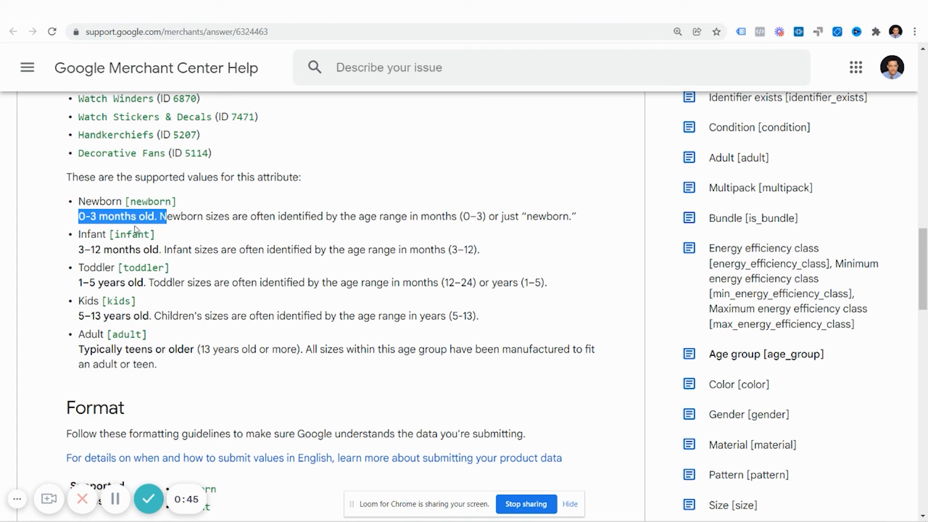
pyautogui.moveTo(75, 250); pyautogui.dragTo(101, 250)
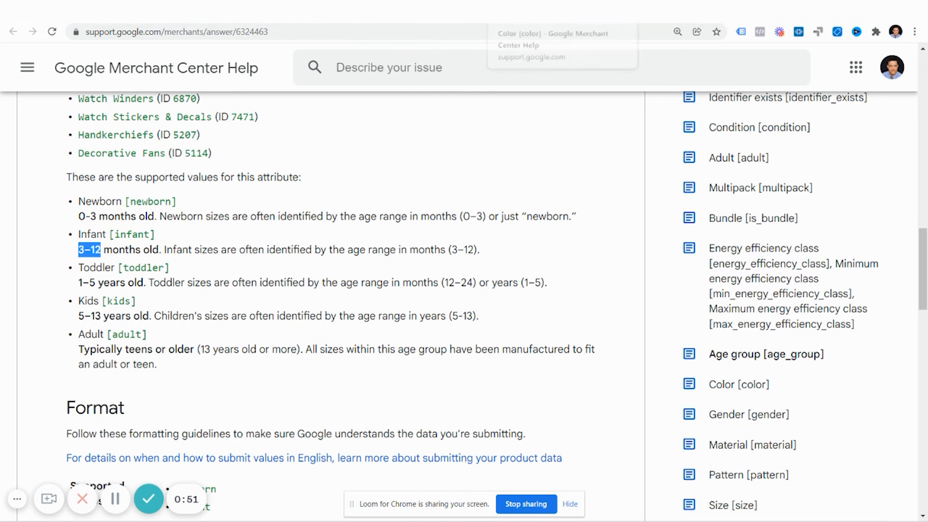
# - Return to the Supp feed sheet and select the color header and item 1's color value
pyautogui.click(252, 9)
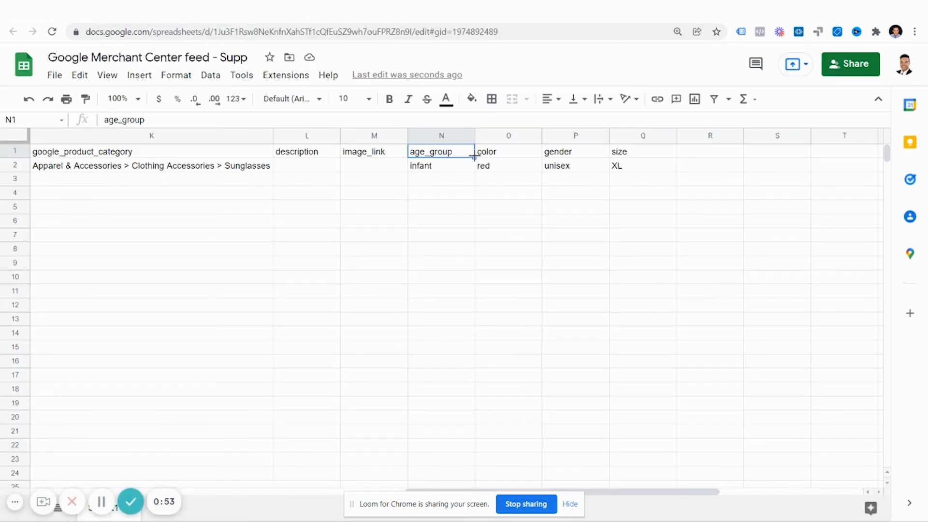
pyautogui.click(491, 155)
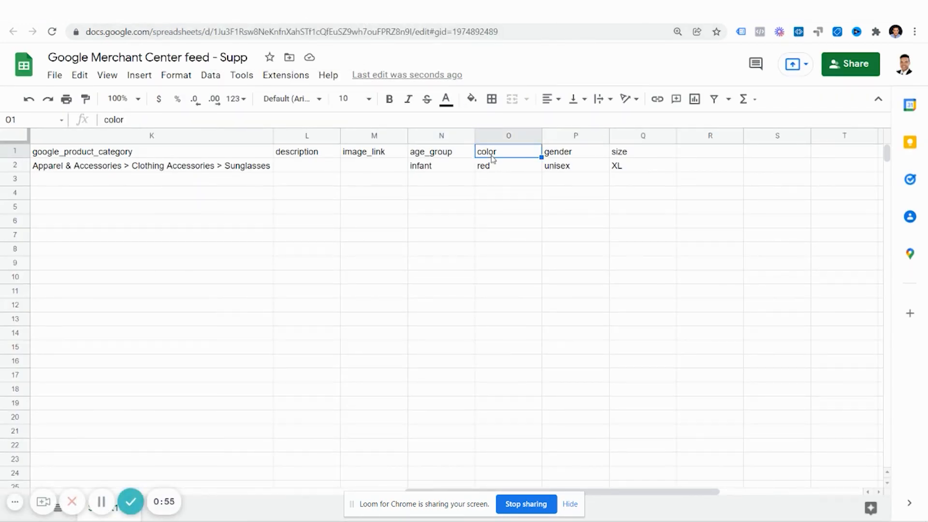
pyautogui.click(496, 168)
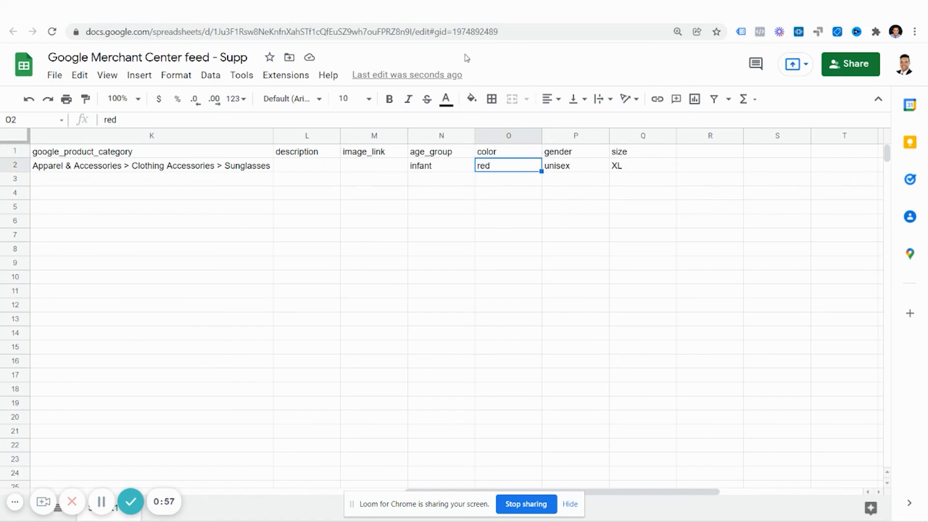
# - Switch to the color attribute help article and read its format limits and example entries
pyautogui.click(333, 9)
pyautogui.scroll(-15, 311, 285)
pyautogui.scroll(2, 305, 290)
pyautogui.scroll(7, 305, 294)
pyautogui.scroll(-5, 302, 296)
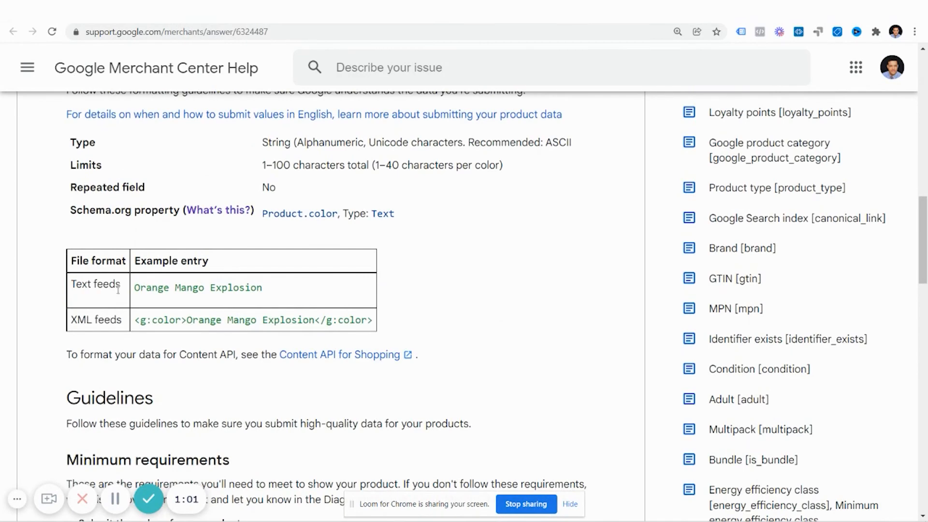
pyautogui.scroll(1, 230, 281)
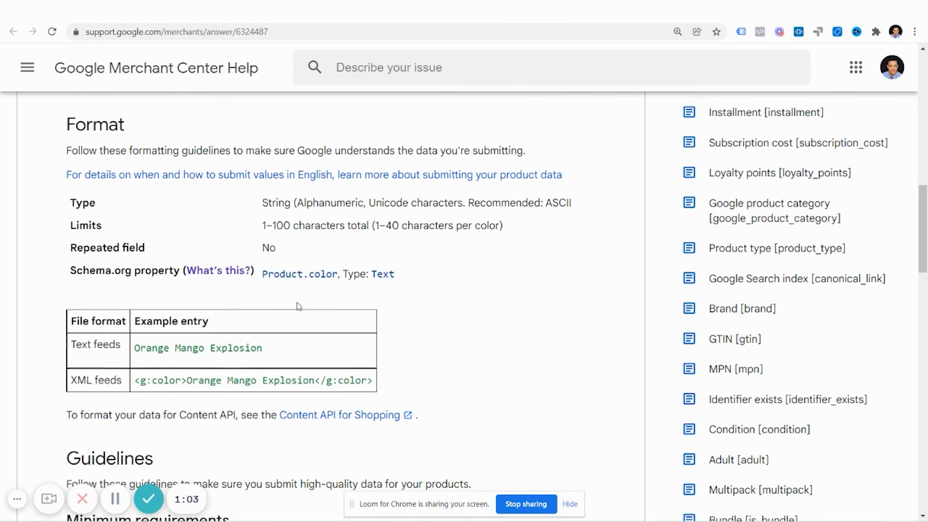
pyautogui.rightClick(317, 281)
pyautogui.click(333, 284)
# - Expand the "Unique color names" example in the color article and read its product data samples
pyautogui.scroll(-11, 256, 302)
pyautogui.scroll(-8, 259, 304)
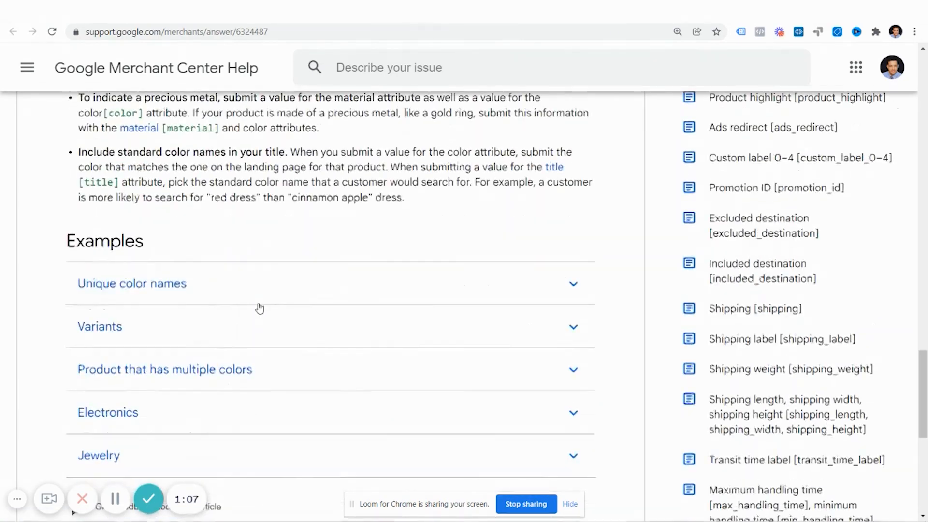
pyautogui.scroll(2, 259, 270)
pyautogui.click(259, 230)
pyautogui.scroll(-2, 252, 235)
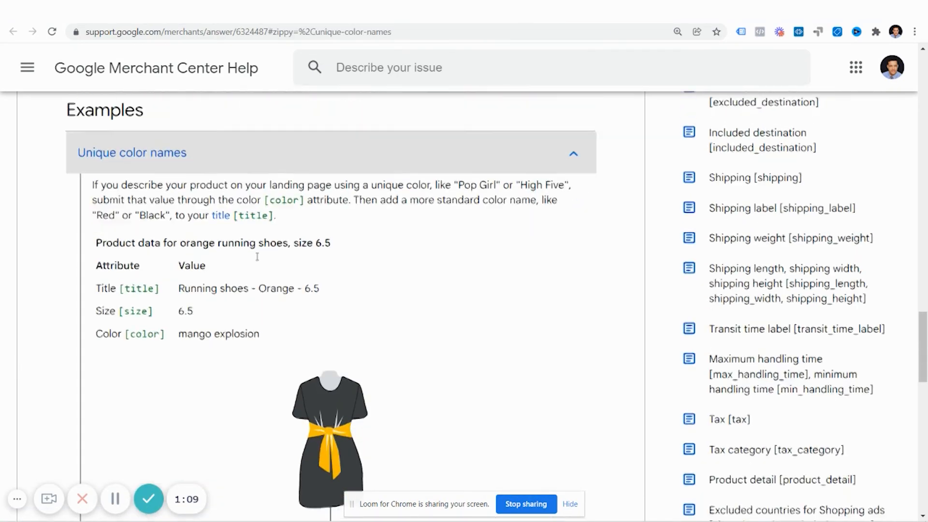
pyautogui.scroll(-4, 202, 260)
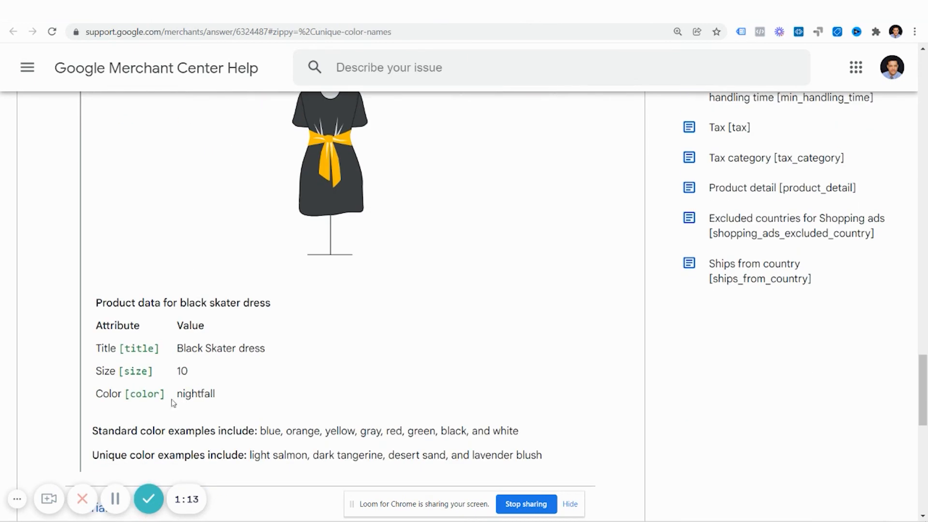
pyautogui.scroll(-4, 228, 399)
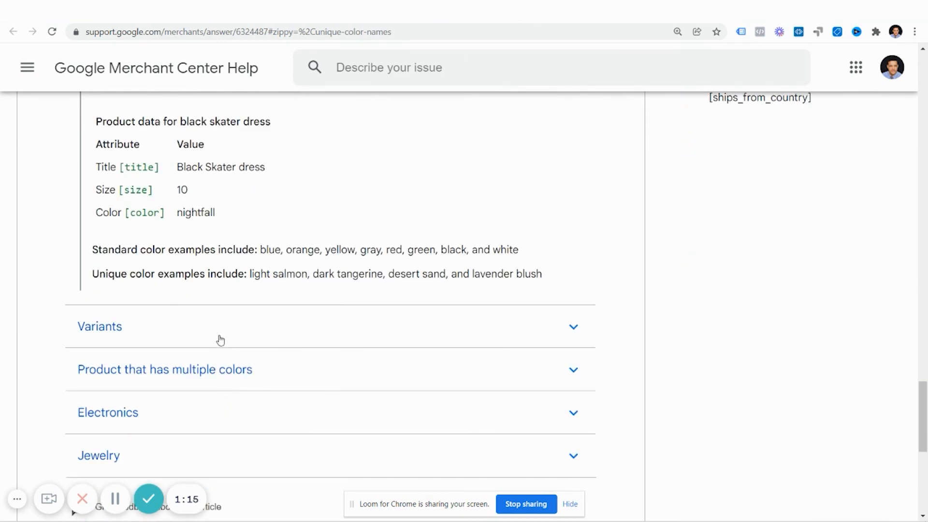
# - Highlight the list of standard color examples, clear the highlight, and compare it with the black skater dress data
pyautogui.scroll(-1, 233, 320)
pyautogui.scroll(1, 241, 245)
pyautogui.moveTo(260, 253); pyautogui.dragTo(519, 249)
pyautogui.click(293, 279)
pyautogui.scroll(3, 351, 270)
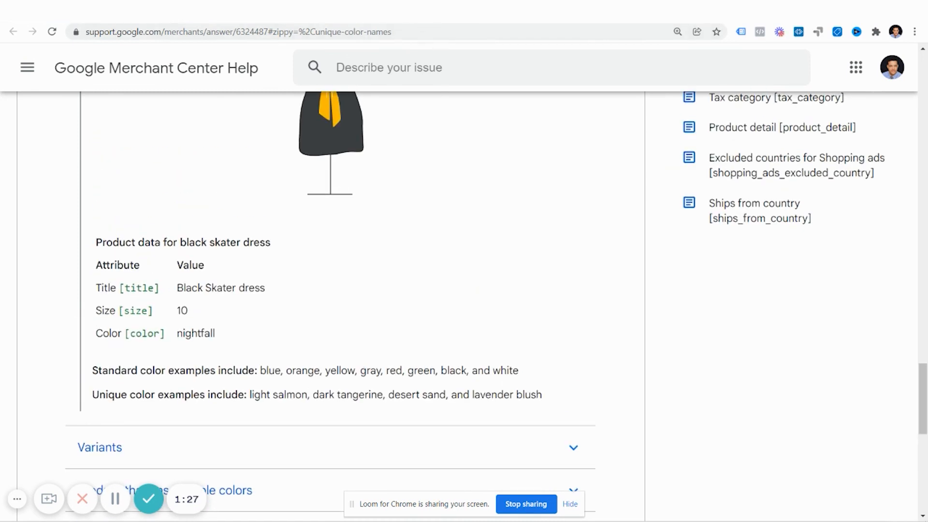
# - Return to the Supp feed sheet and inspect item 1's gender and size values
pyautogui.click(546, 11)
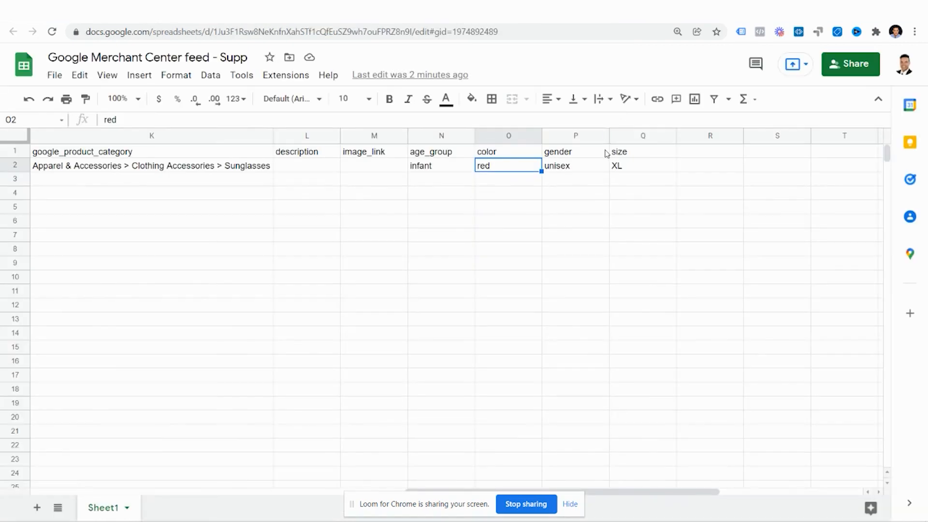
pyautogui.click(571, 166)
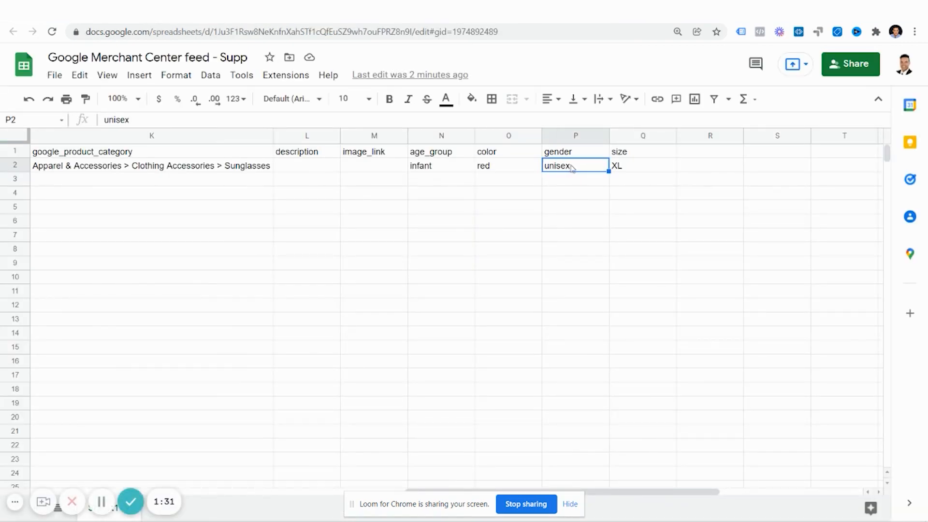
pyautogui.click(654, 169)
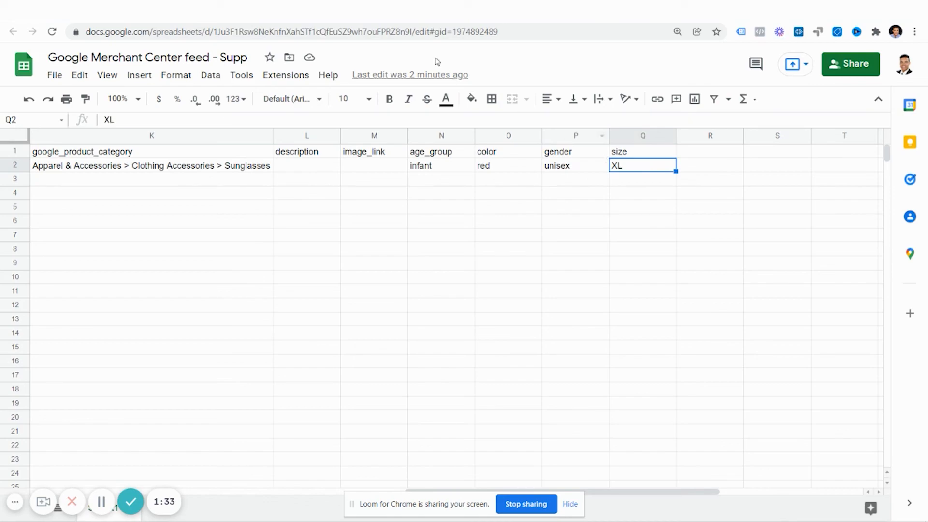
# - Switch to the size attribute help article and read its format, when-to-use requirements and introductory illustration
pyautogui.click(435, 10)
pyautogui.scroll(5, 337, 300)
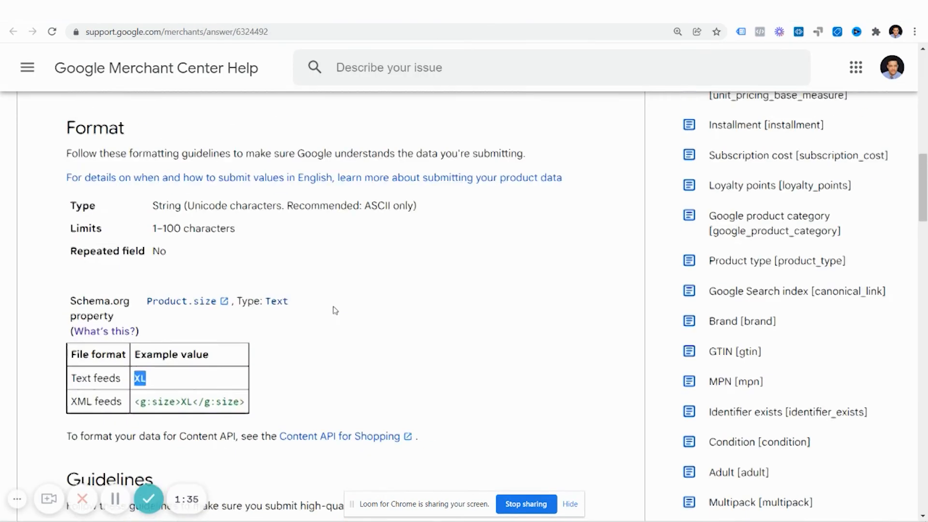
pyautogui.scroll(8, 263, 234)
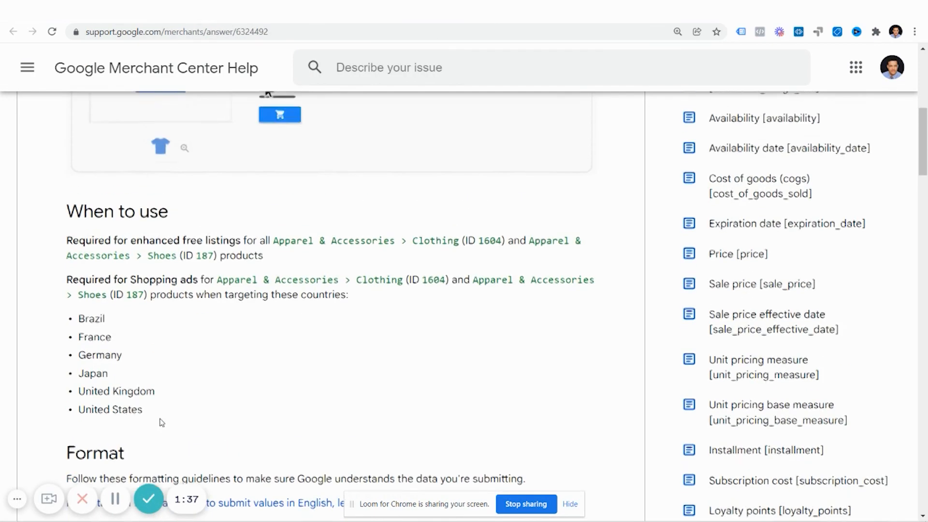
pyautogui.scroll(-12, 286, 178)
pyautogui.scroll(12, 311, 307)
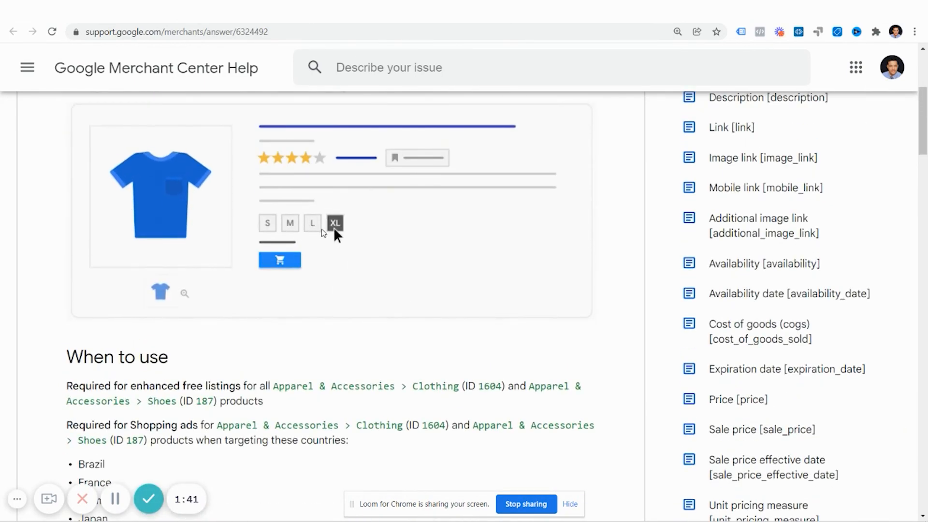
pyautogui.scroll(4, 296, 232)
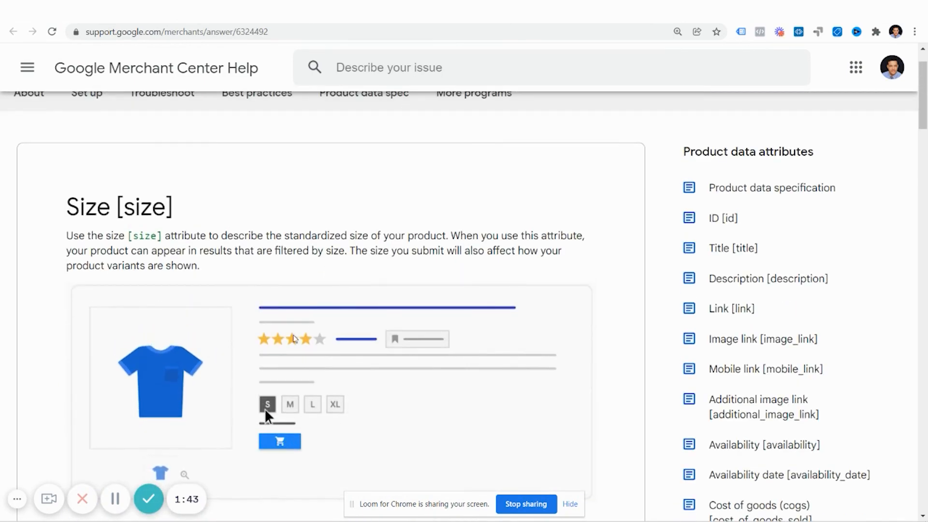
pyautogui.scroll(-1, 300, 321)
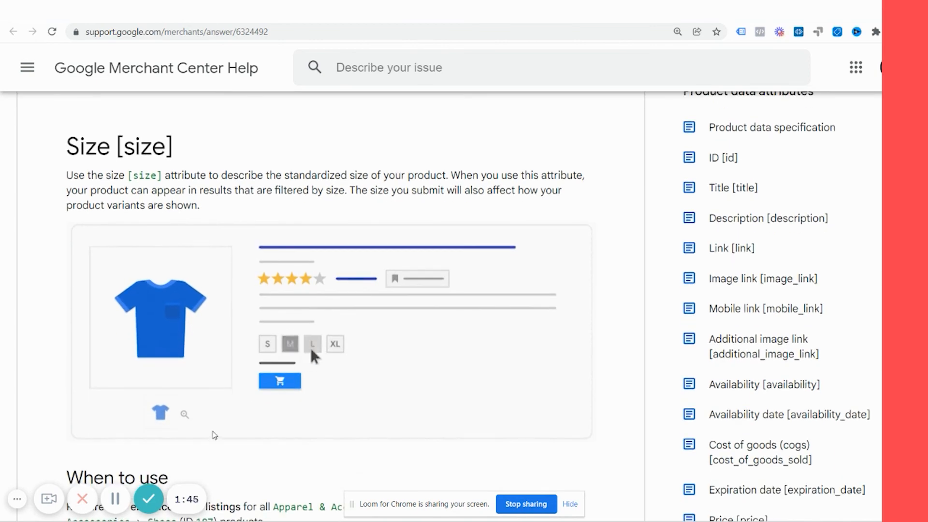